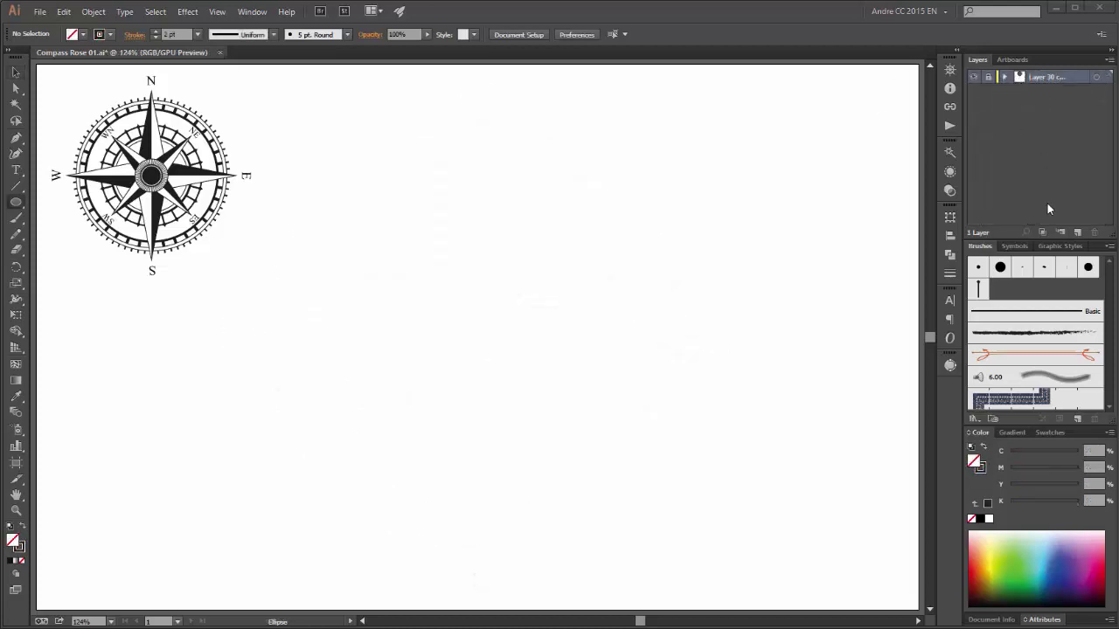
- Create a new layer above the locked compass layer and draw a circle about 163.5 mm in diameter on it
click(1077, 231)
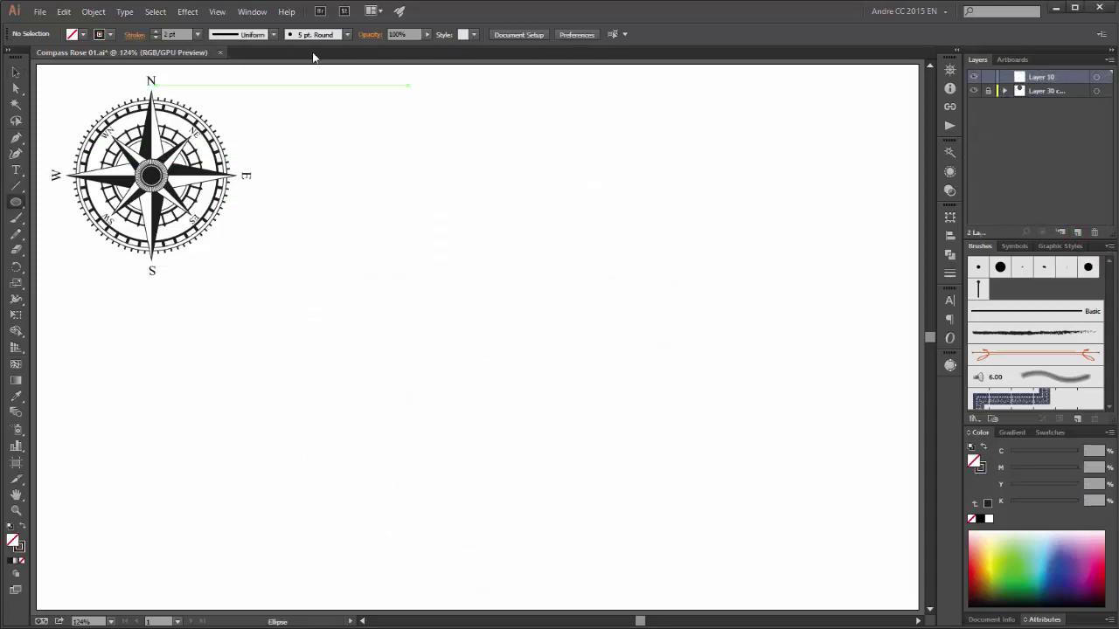
click(17, 204)
drag(17, 204, 70, 234)
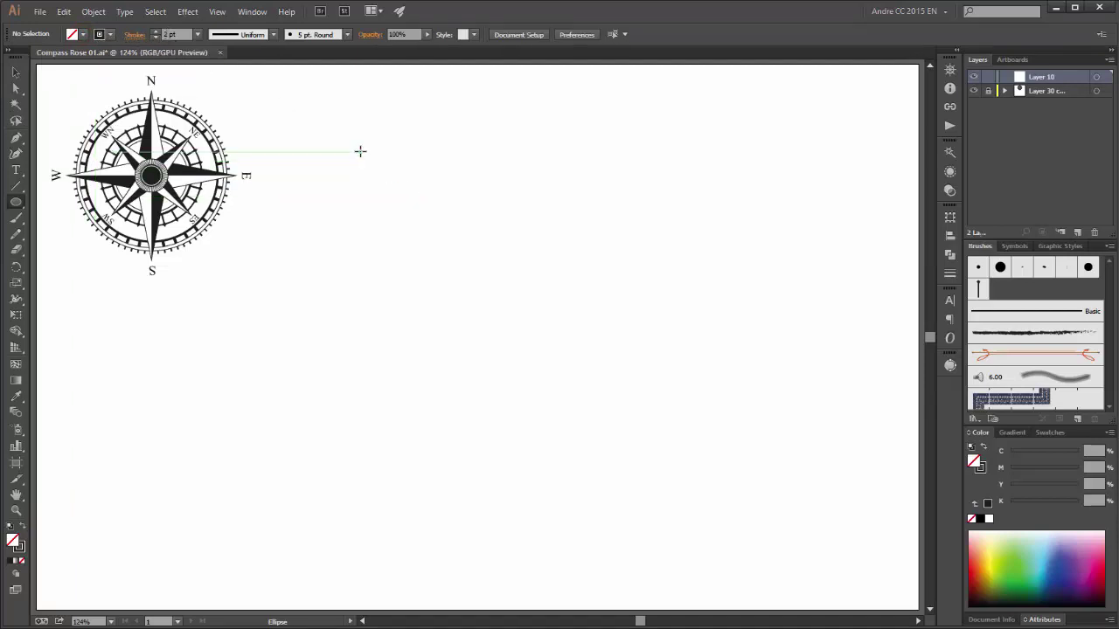
mouse_move(359, 148)
mouse_down()
mouse_move(642, 464)
mouse_move(677, 517)
mouse_move(641, 504)
mouse_move(625, 513)
mouse_move(645, 524)
mouse_up()
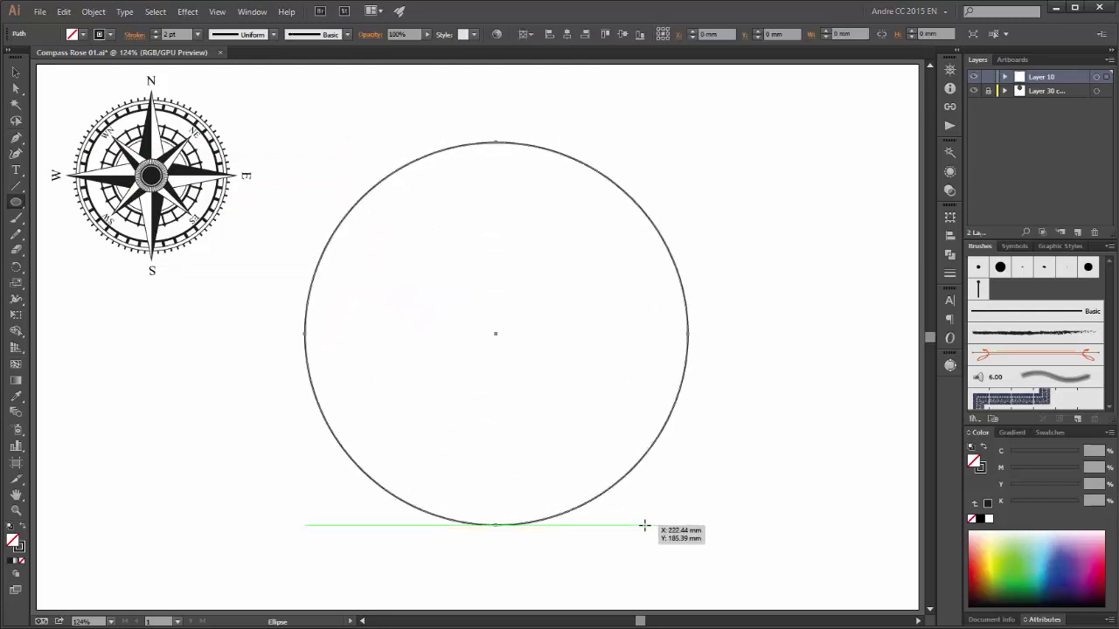
click(1004, 77)
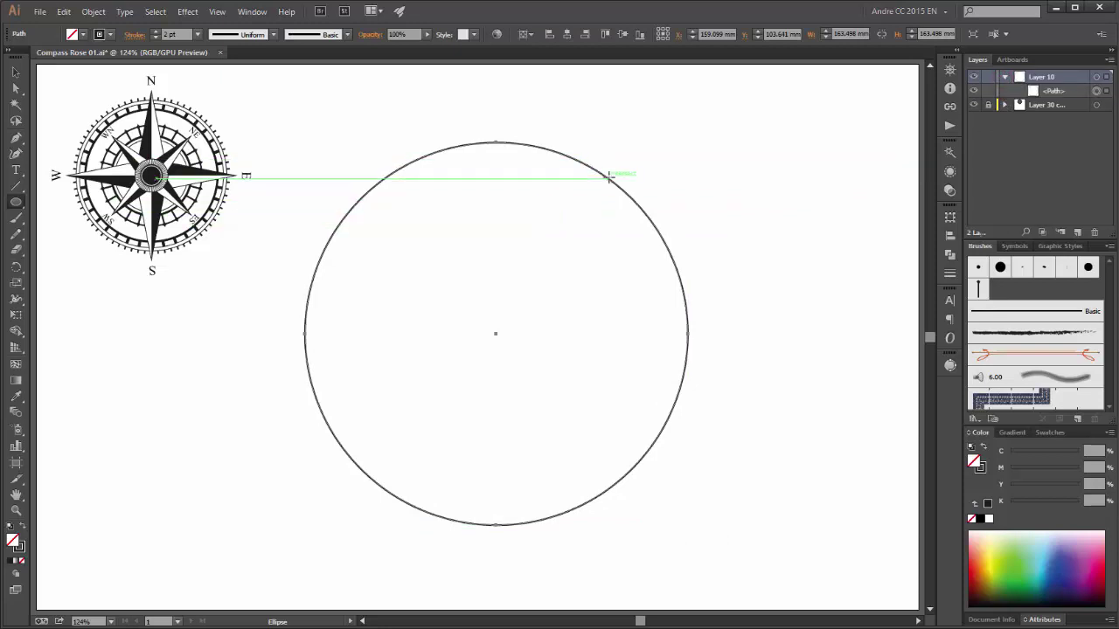
- Apply a Transform effect to the circle with 90% horizontal and vertical scale and 5 copies to form concentric rings
click(184, 12)
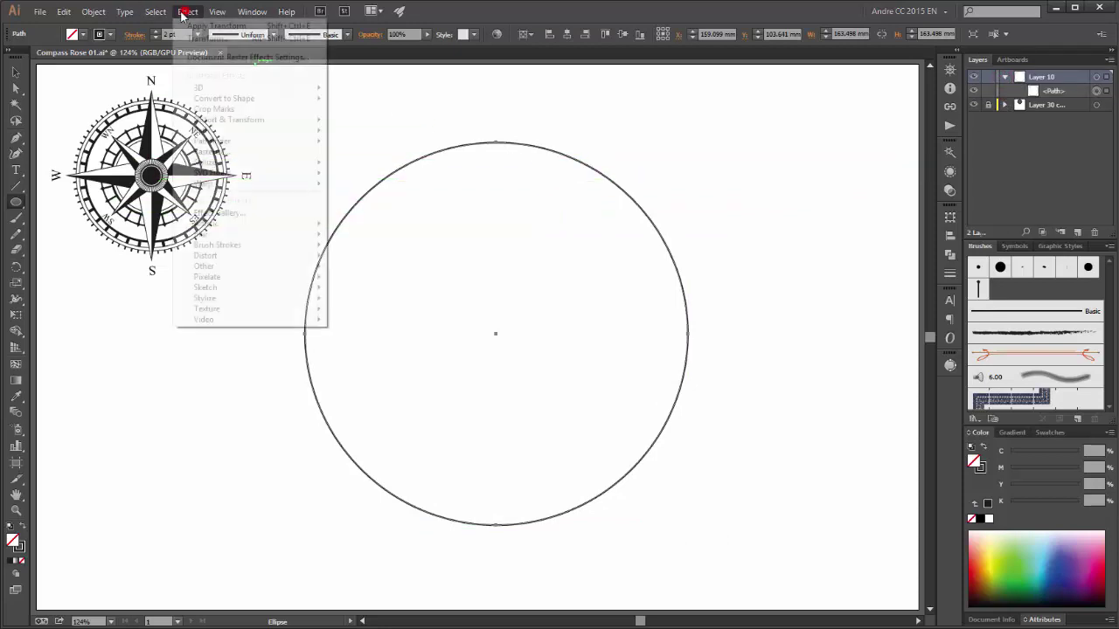
mouse_move(235, 125)
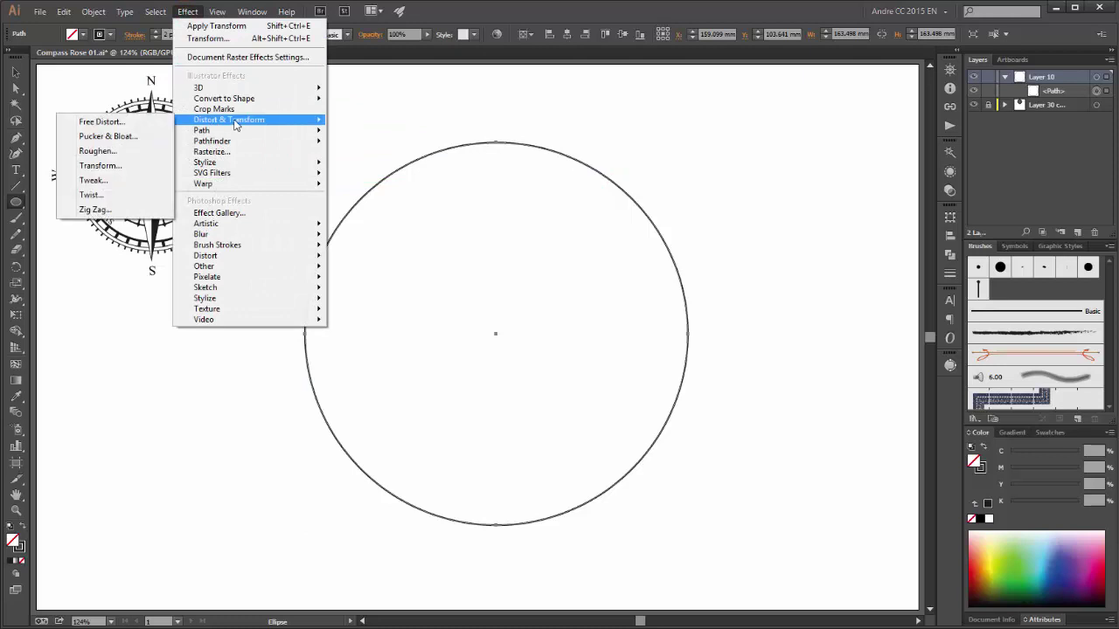
click(100, 166)
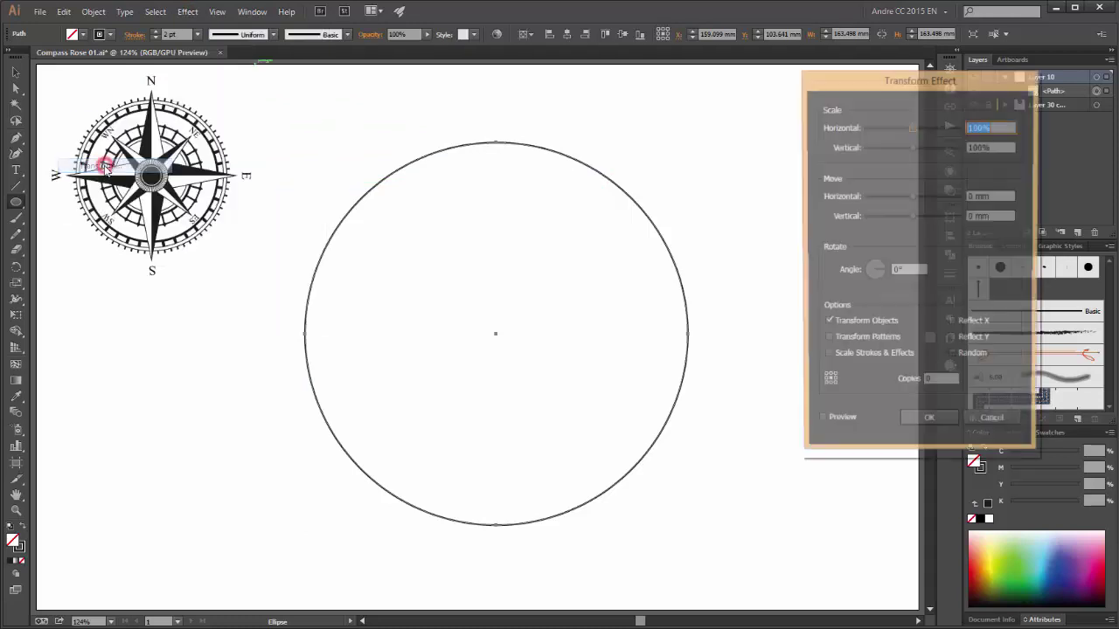
click(840, 425)
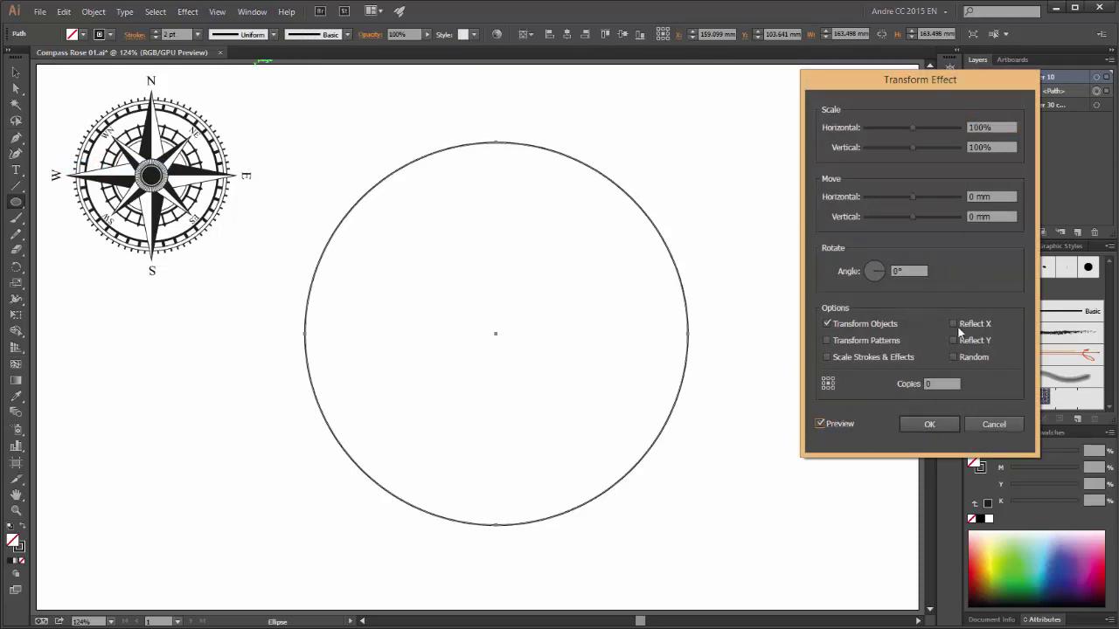
double_click(940, 384)
double_click(997, 127)
text(90)
double_click(1001, 147)
text(90)
click(1002, 127)
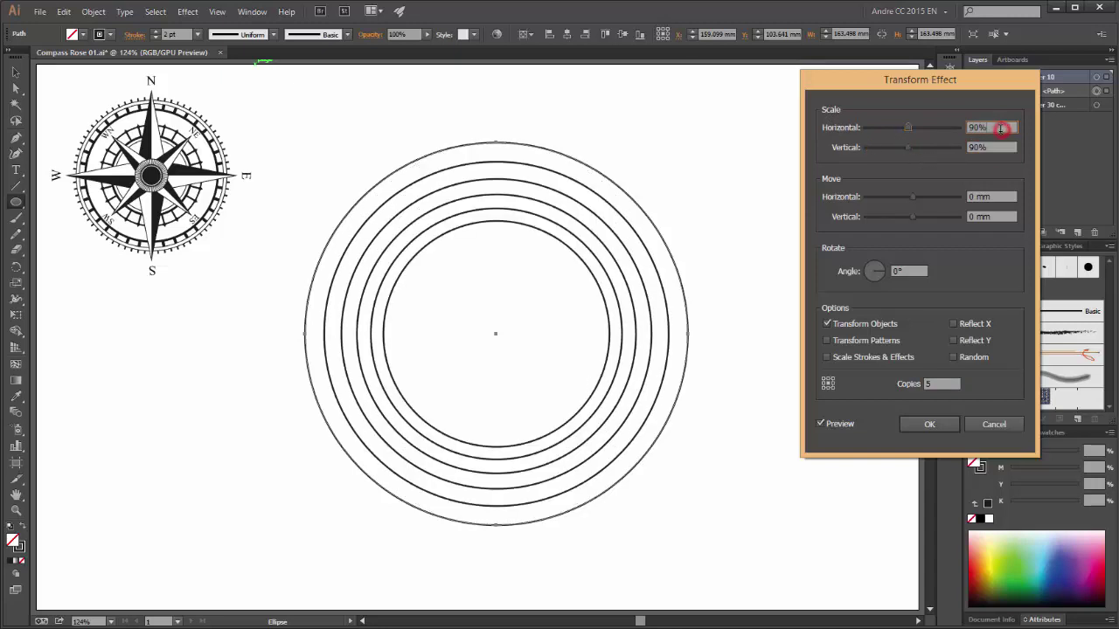
click(932, 425)
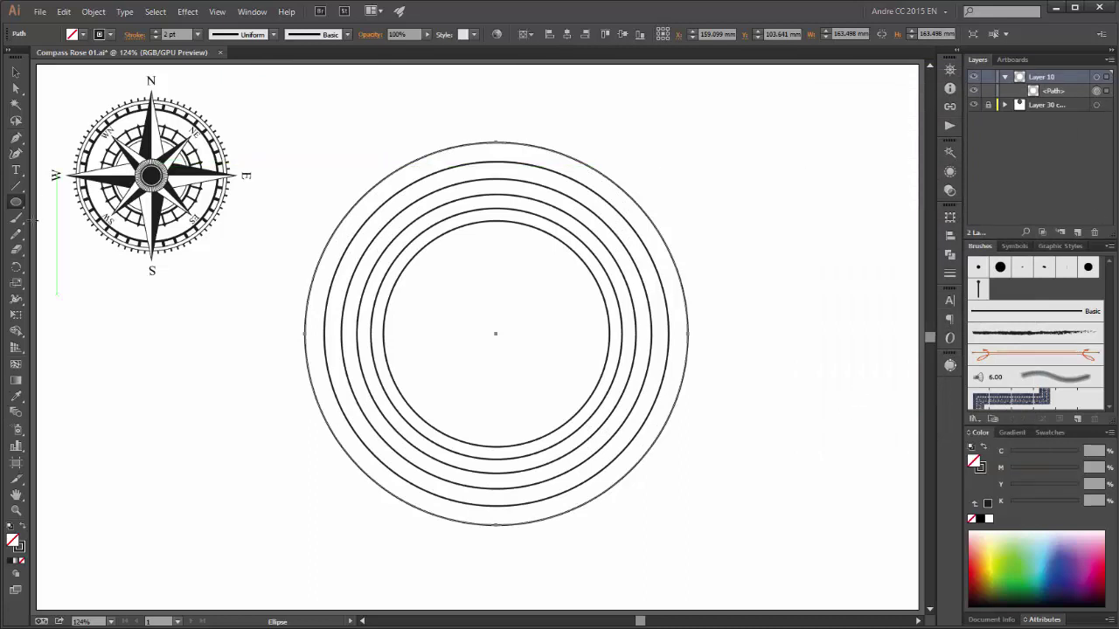
- Center the concentric rings horizontally and vertically on the artboard
click(568, 35)
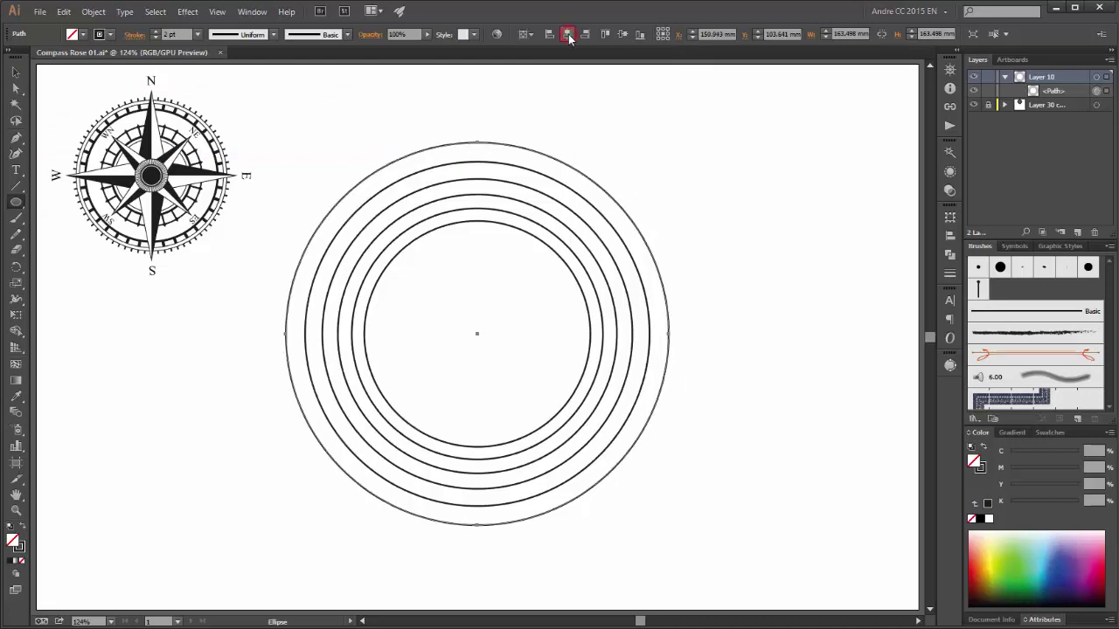
click(622, 35)
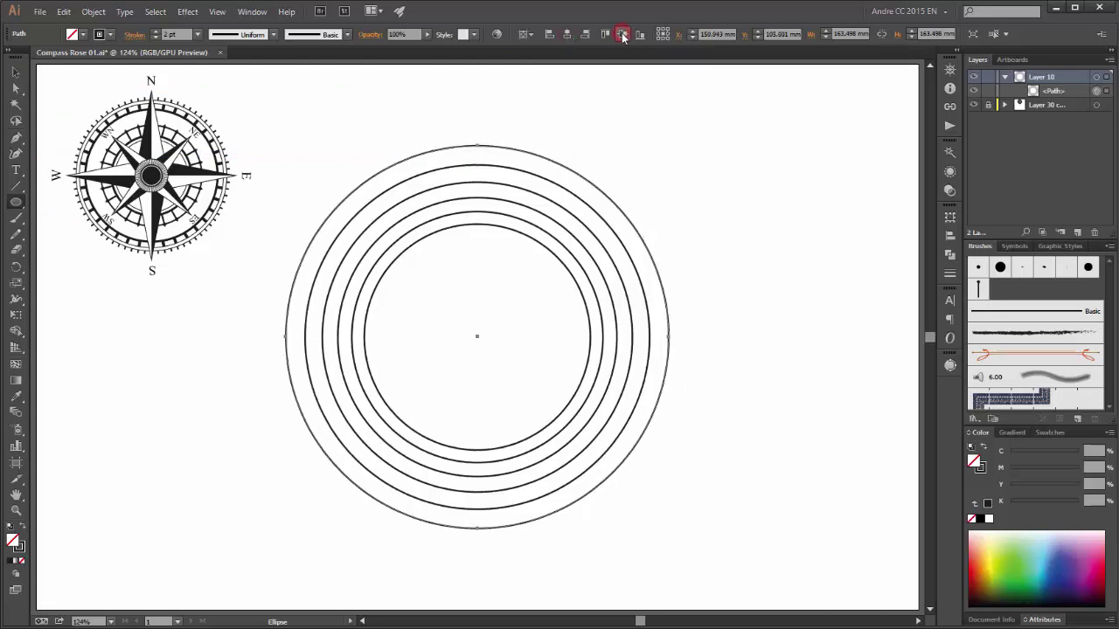
- Expand the appearance of the rings on Layer 10 and ungroup them into separate circles
click(1096, 77)
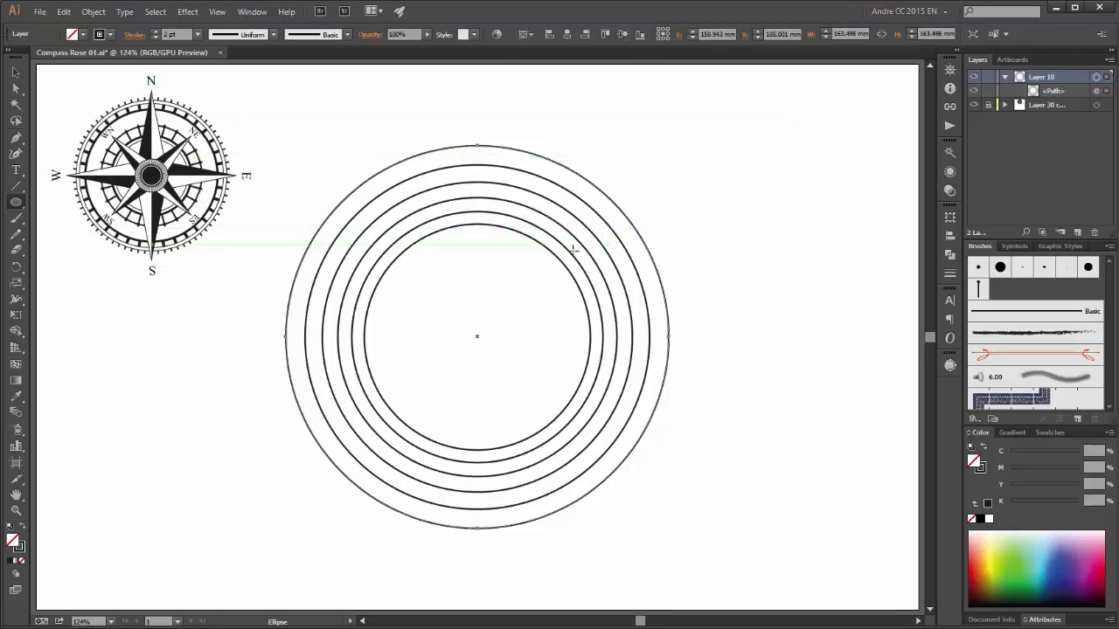
click(92, 12)
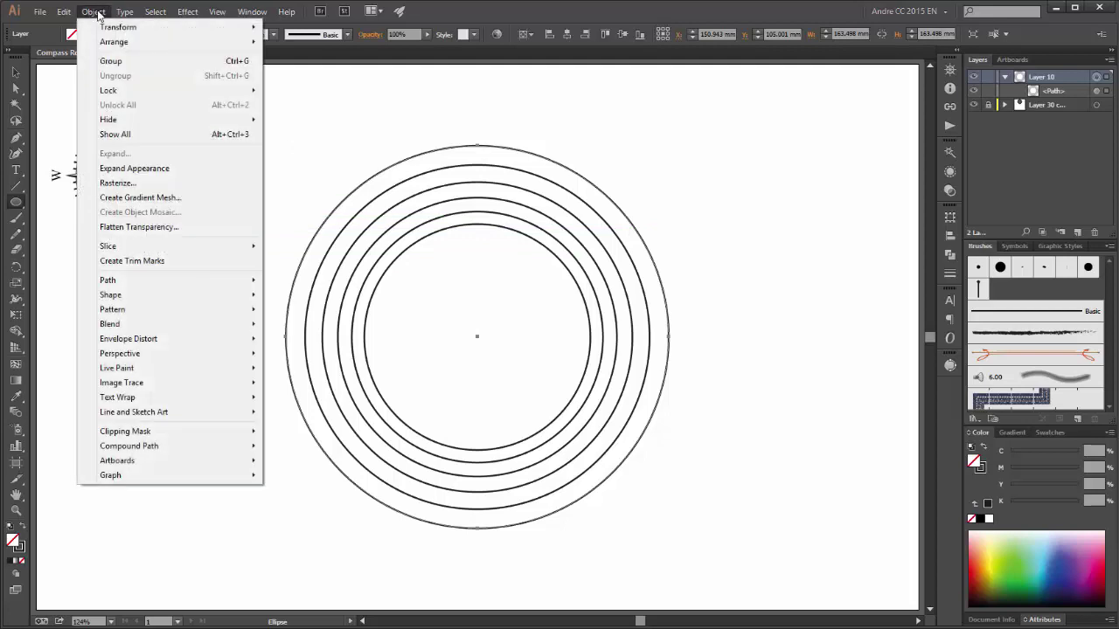
click(121, 171)
click(92, 12)
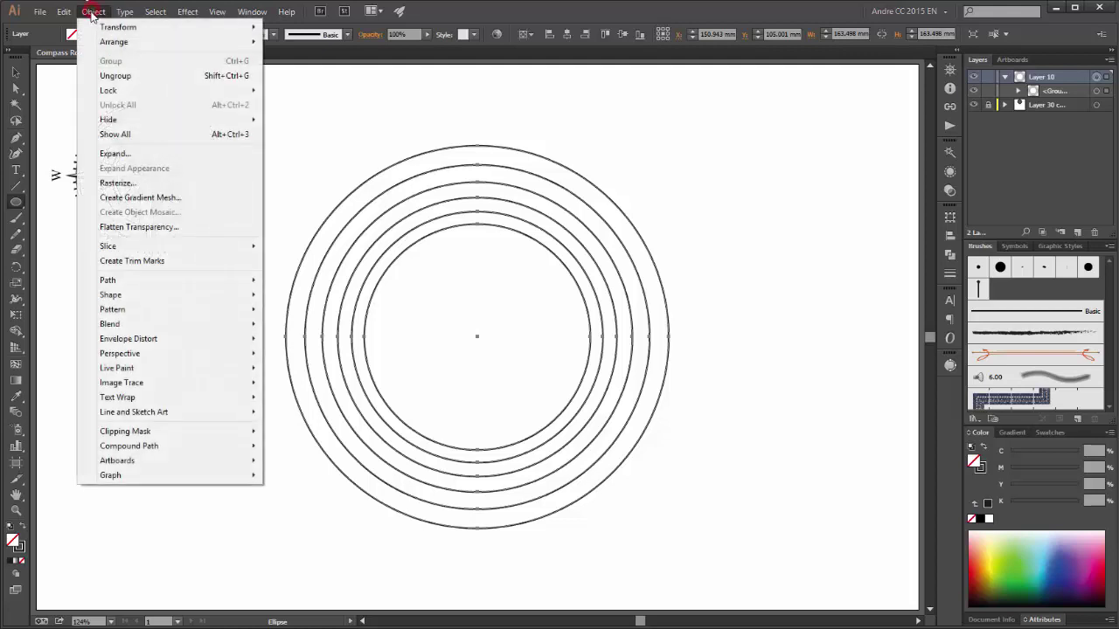
click(117, 77)
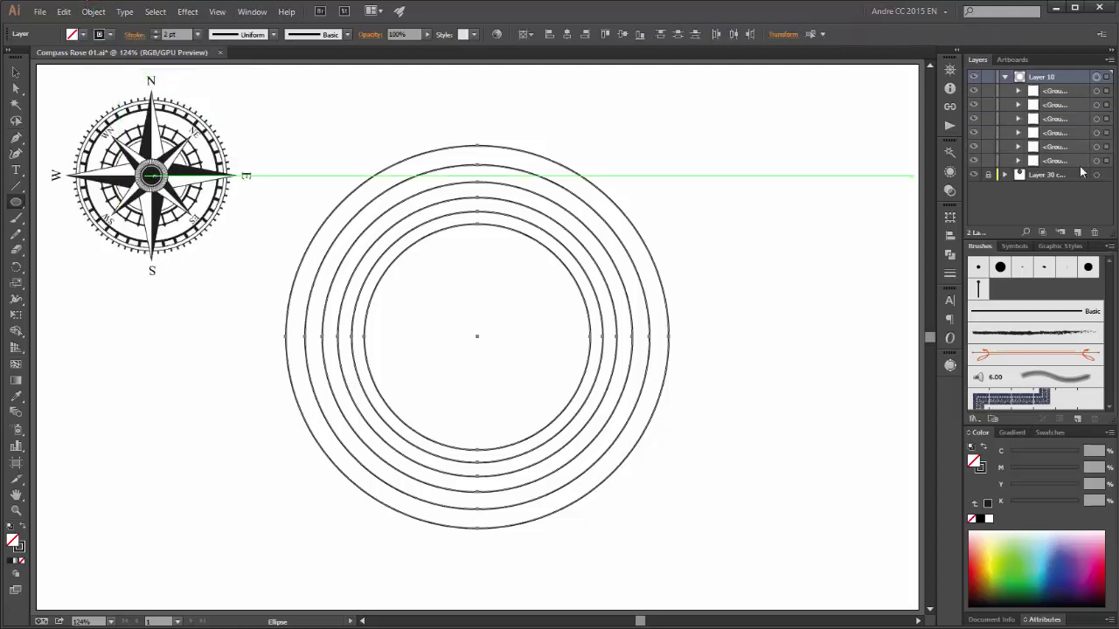
click(1004, 78)
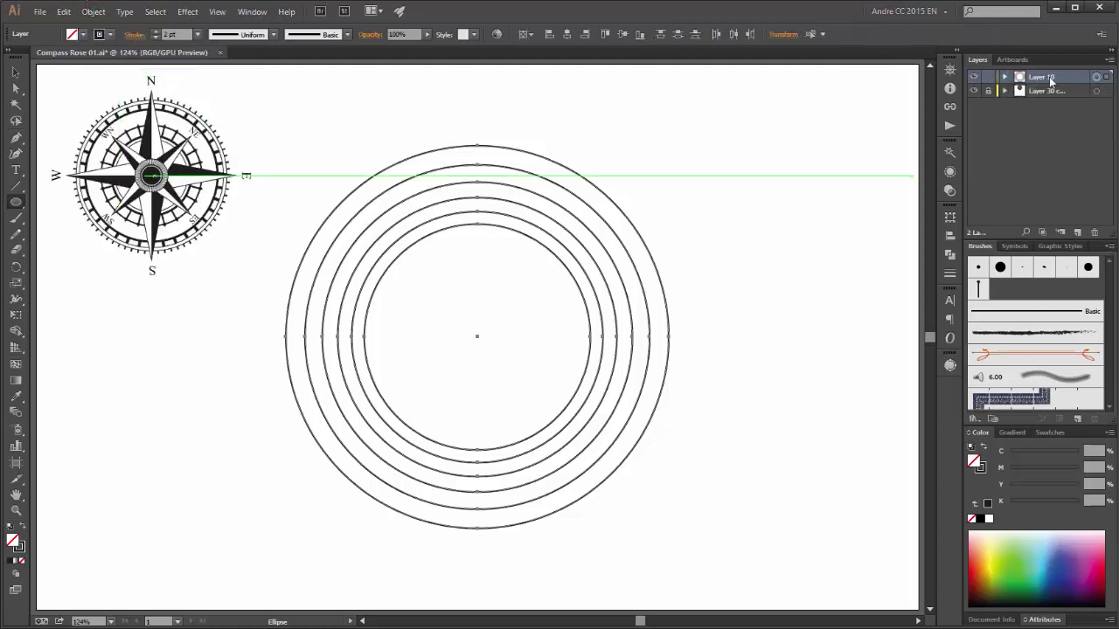
- Draw a square about 22 mm wide inside the rings on a new layer and rotate it 45° into a diamond
click(1078, 231)
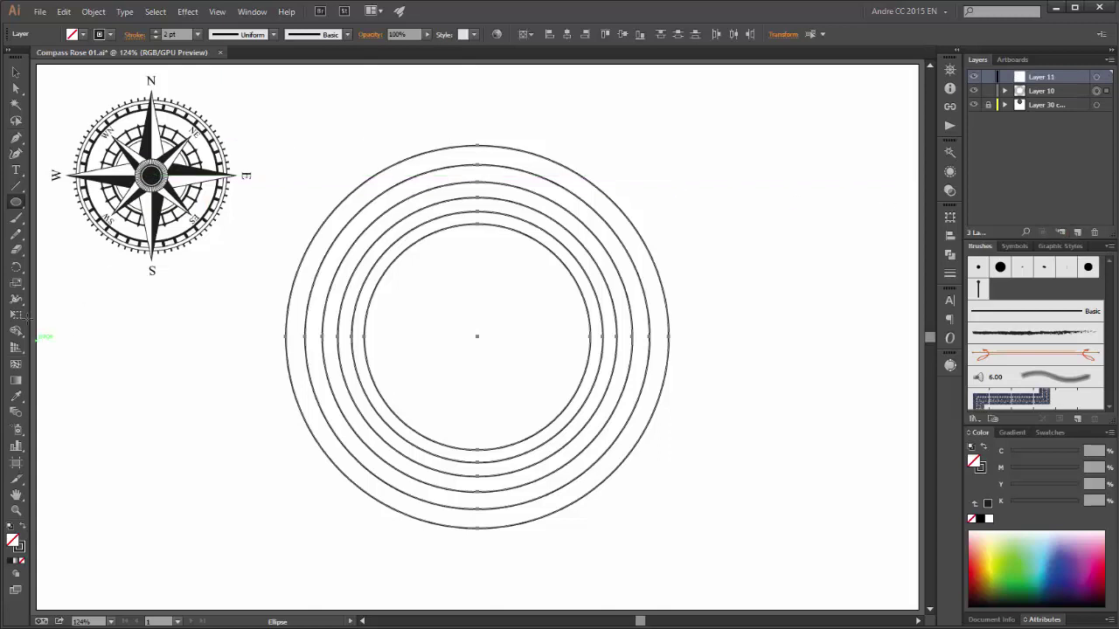
drag(16, 202, 77, 207)
drag(466, 282, 519, 335)
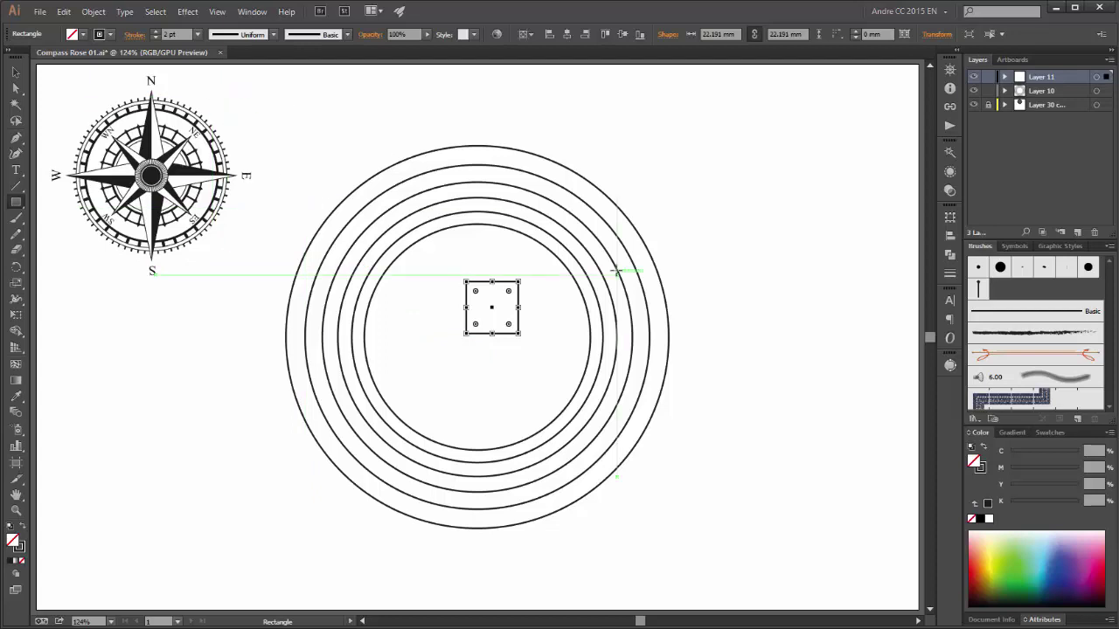
drag(520, 274, 529, 311)
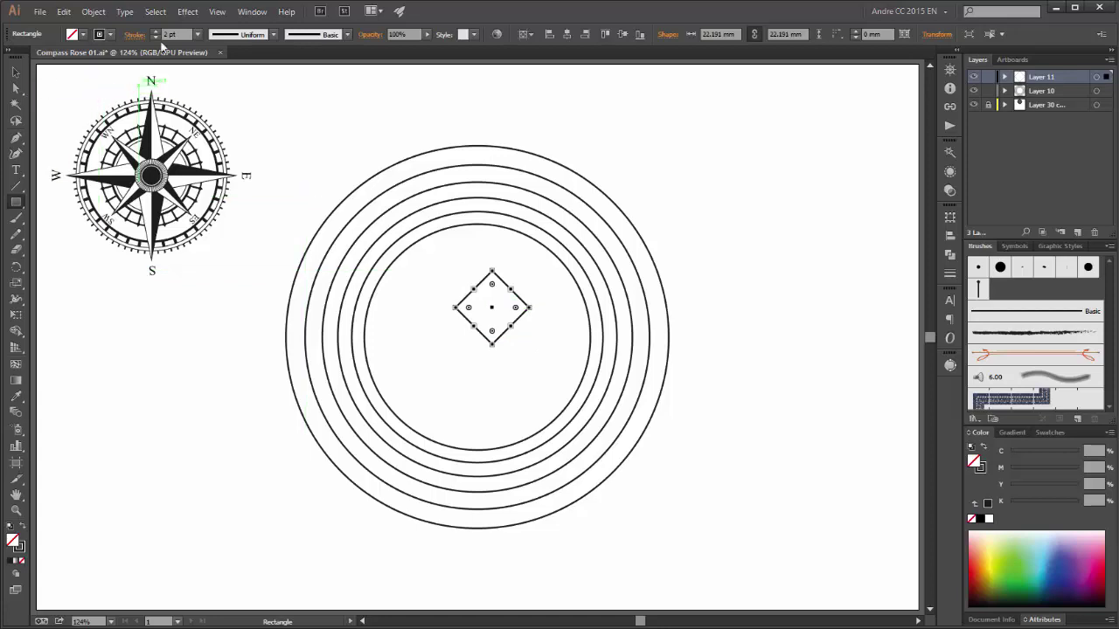
- Align the diamond's stroke to the inside of its path
click(219, 12)
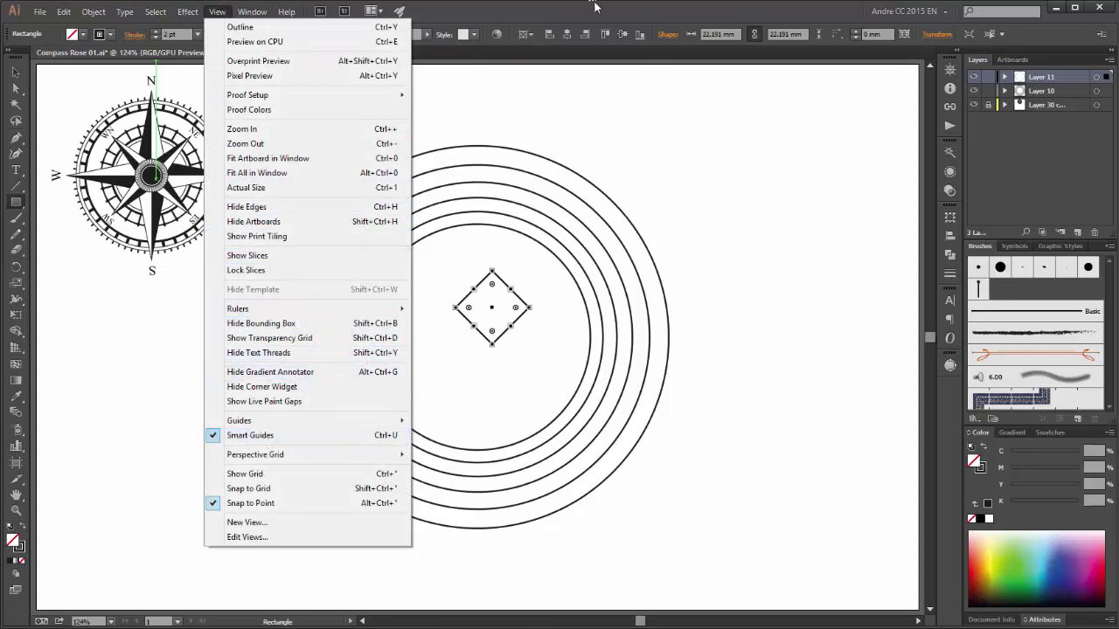
click(297, 444)
key(ctrl+plus)
alt+scroll(484, 350, up, 4)
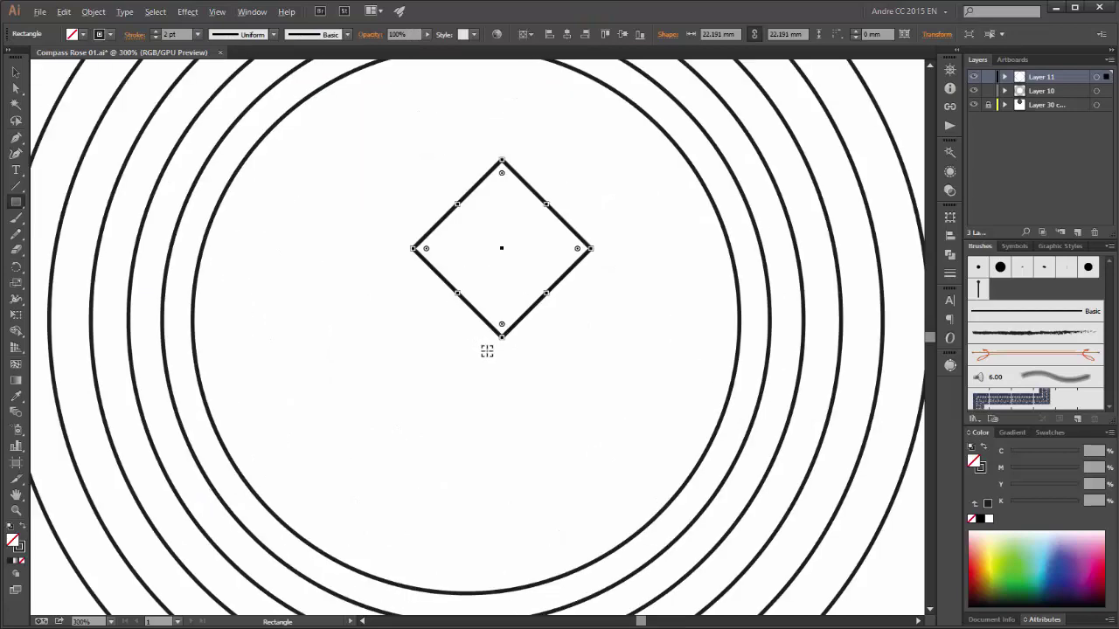
click(15, 88)
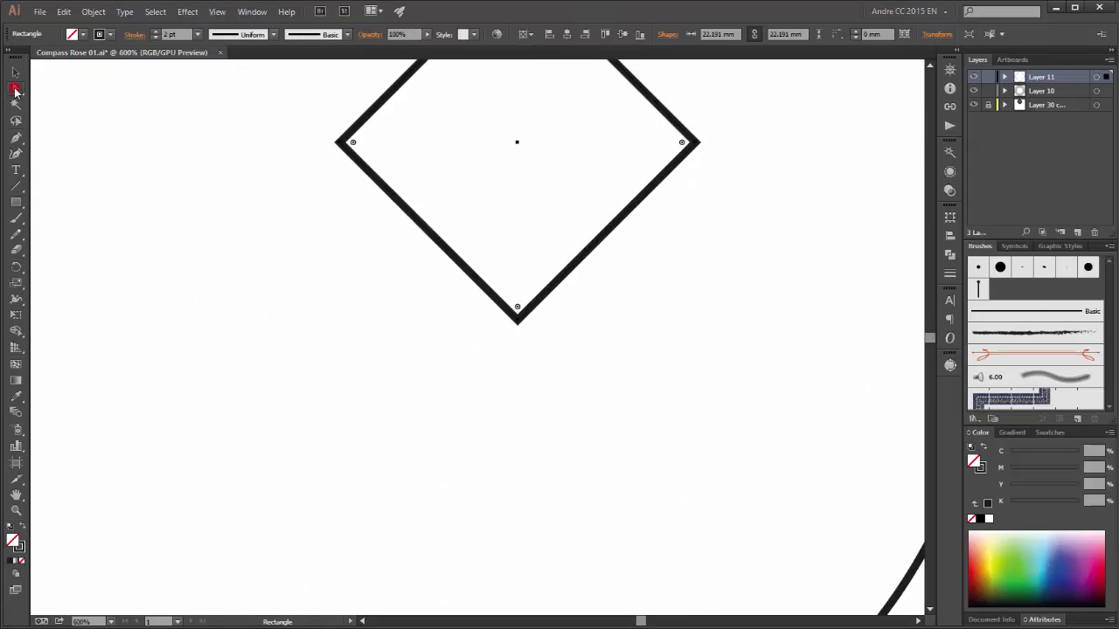
click(547, 290)
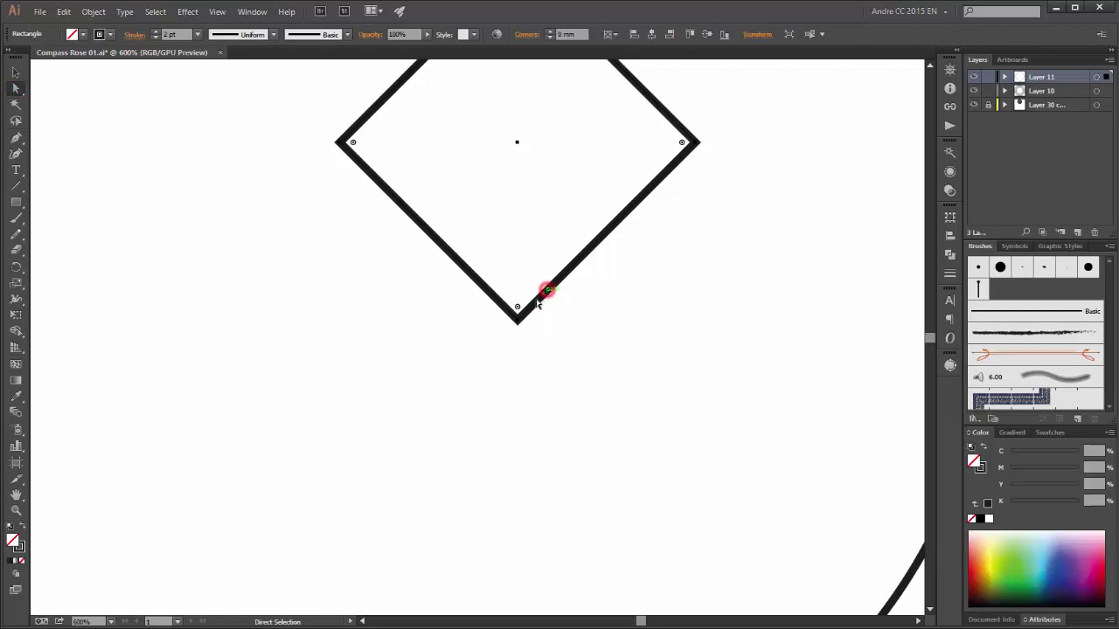
click(15, 72)
click(405, 207)
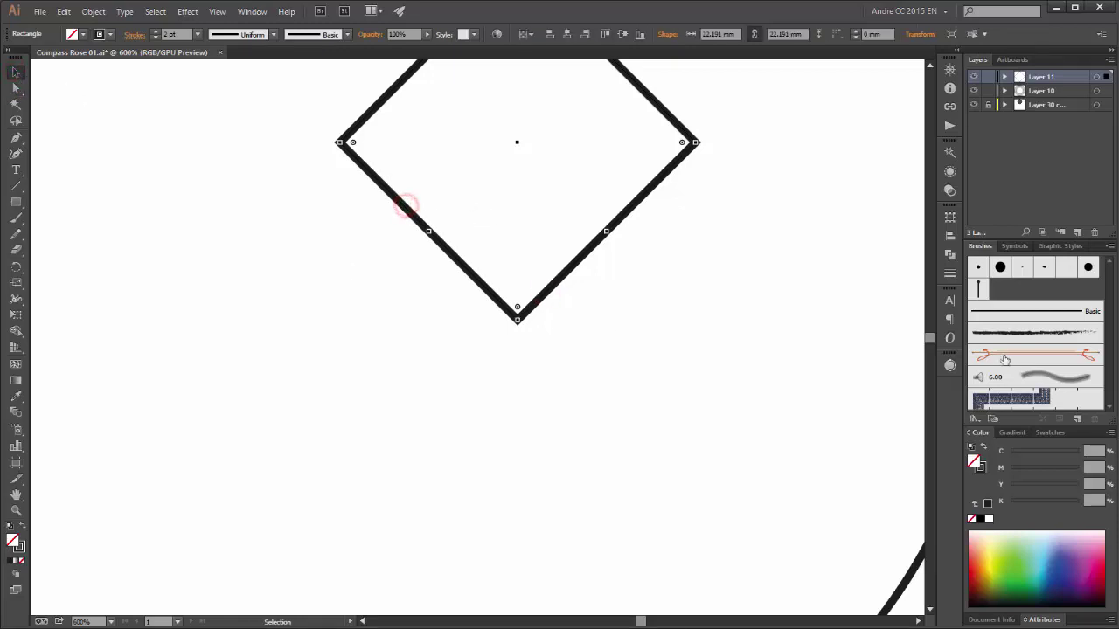
click(949, 273)
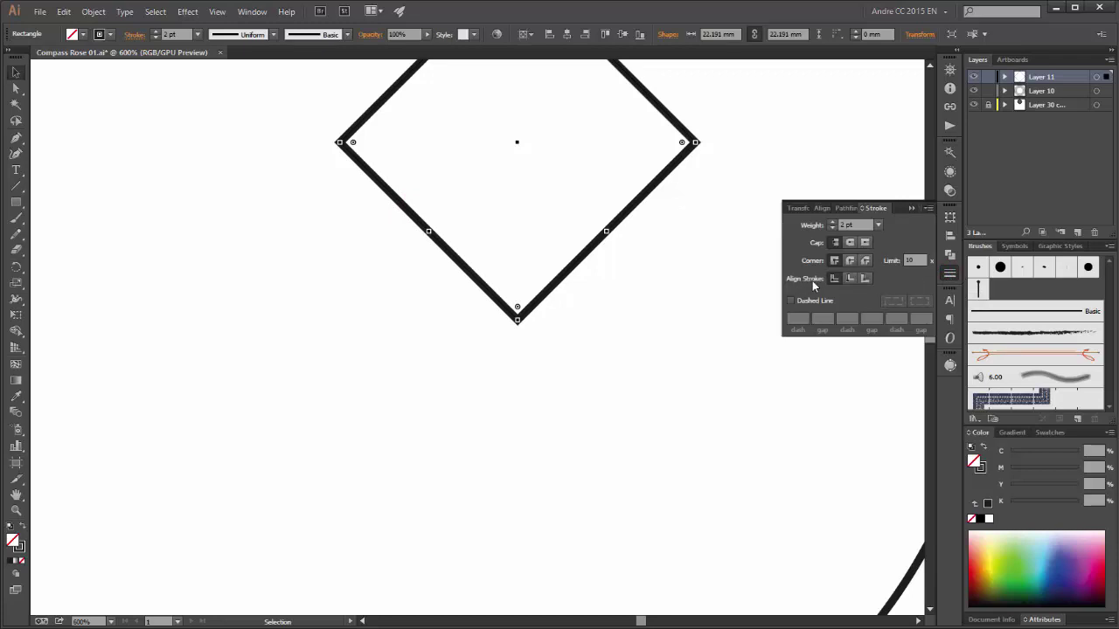
click(849, 279)
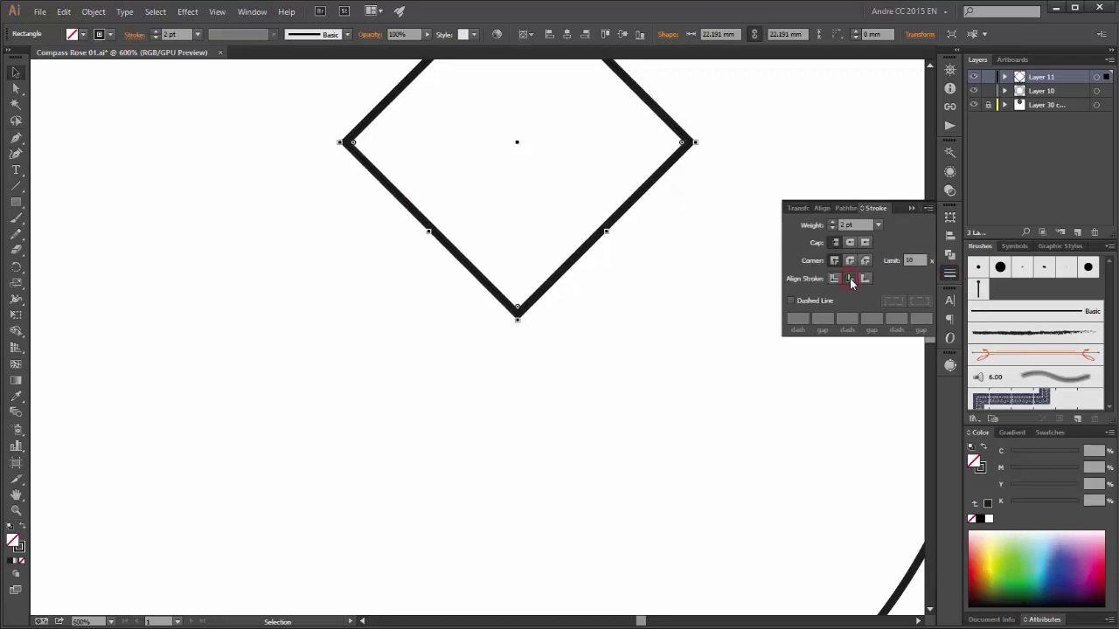
click(914, 209)
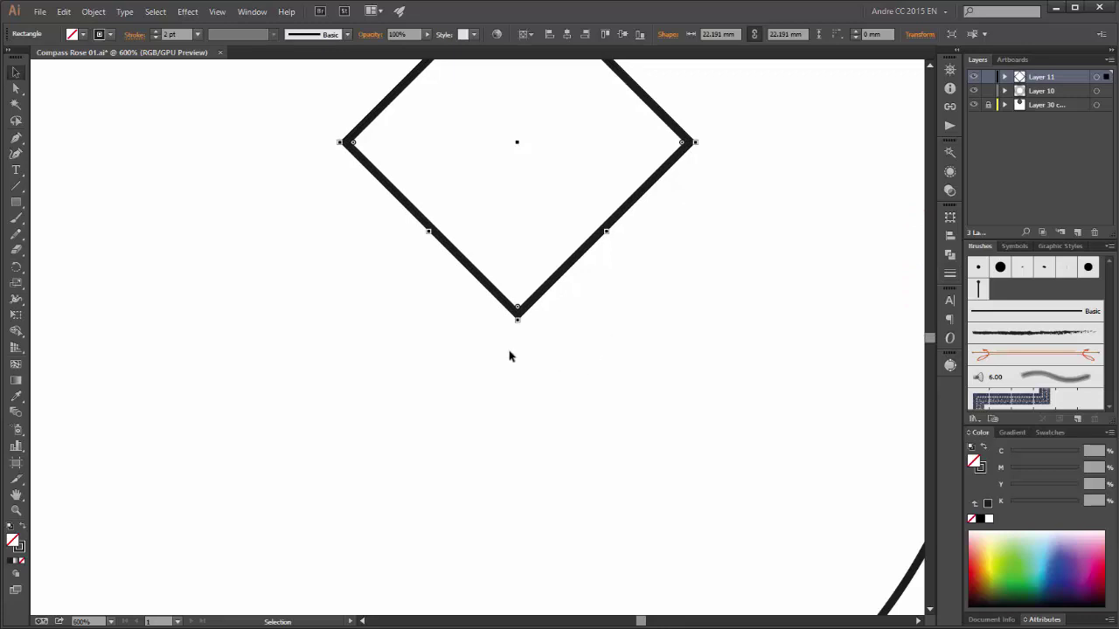
- Move the diamond so that its lower corner sits exactly on the rings' center point, and check the alignment against Layer 10
click(16, 88)
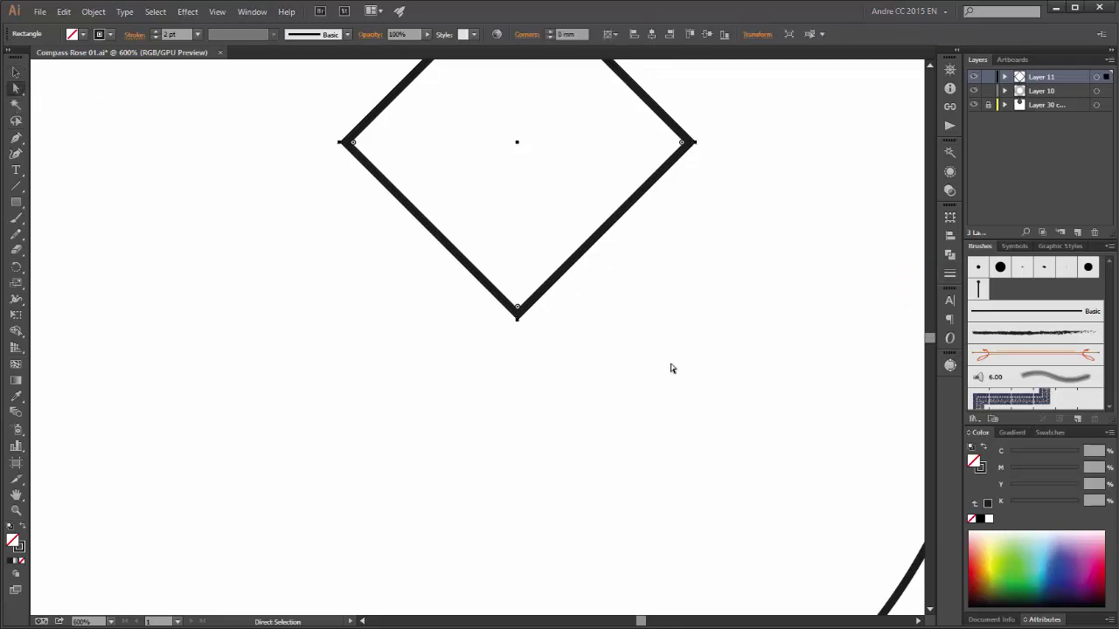
click(517, 320)
drag(516, 320, 470, 318)
scroll(518, 326, down, 7)
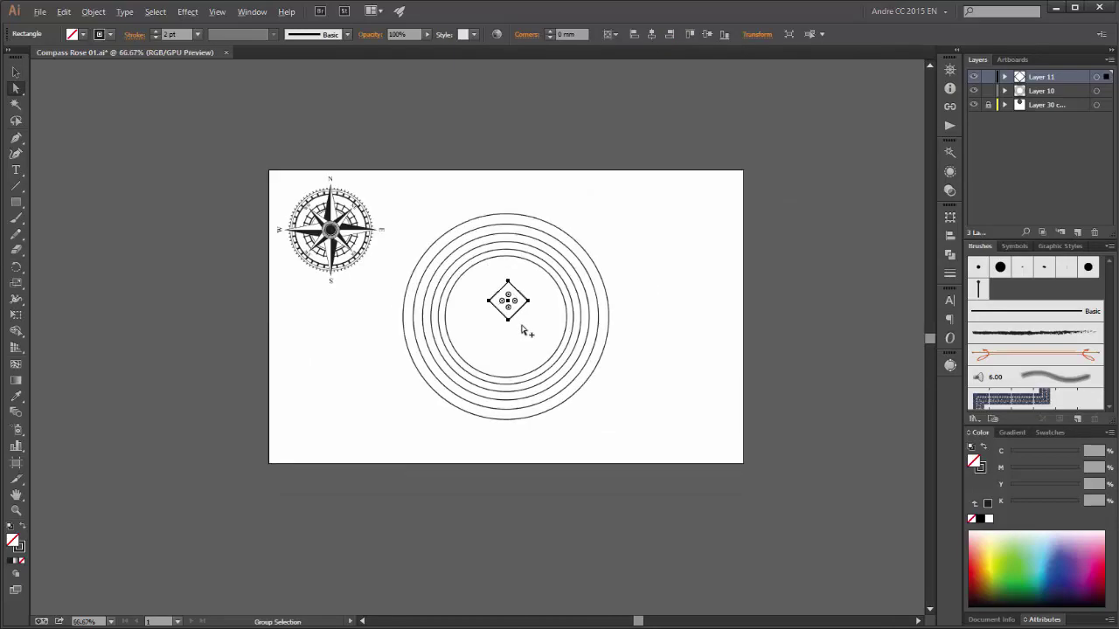
scroll(522, 322, up, 5)
mouse_move(462, 314)
mouse_down()
mouse_move(462, 238)
mouse_move(457, 323)
mouse_move(429, 320)
mouse_move(475, 294)
mouse_move(452, 298)
mouse_up()
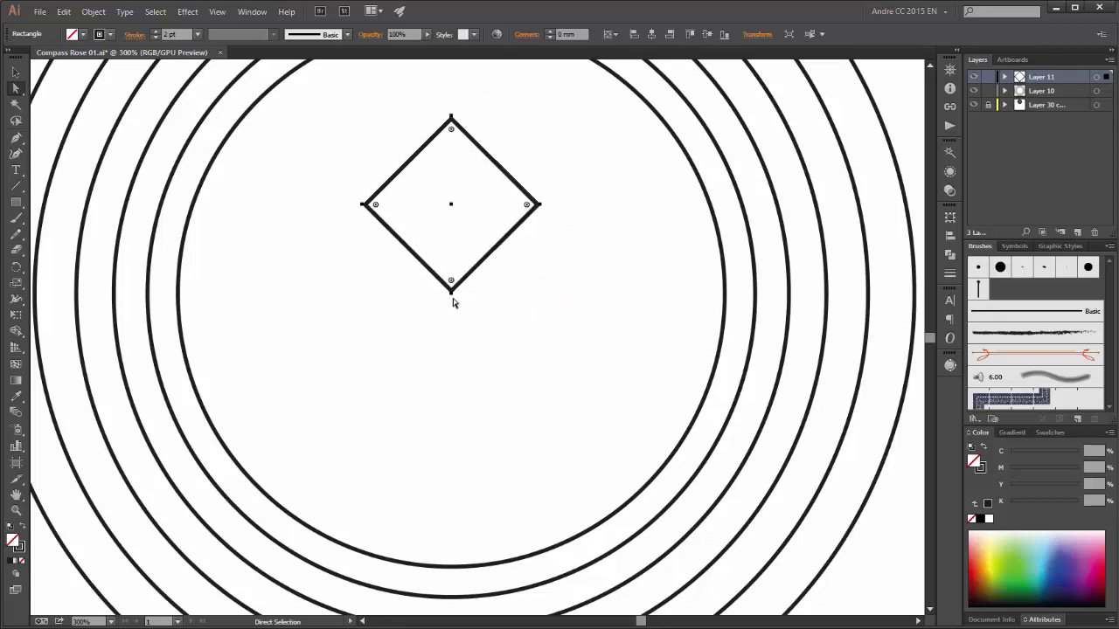
click(1096, 91)
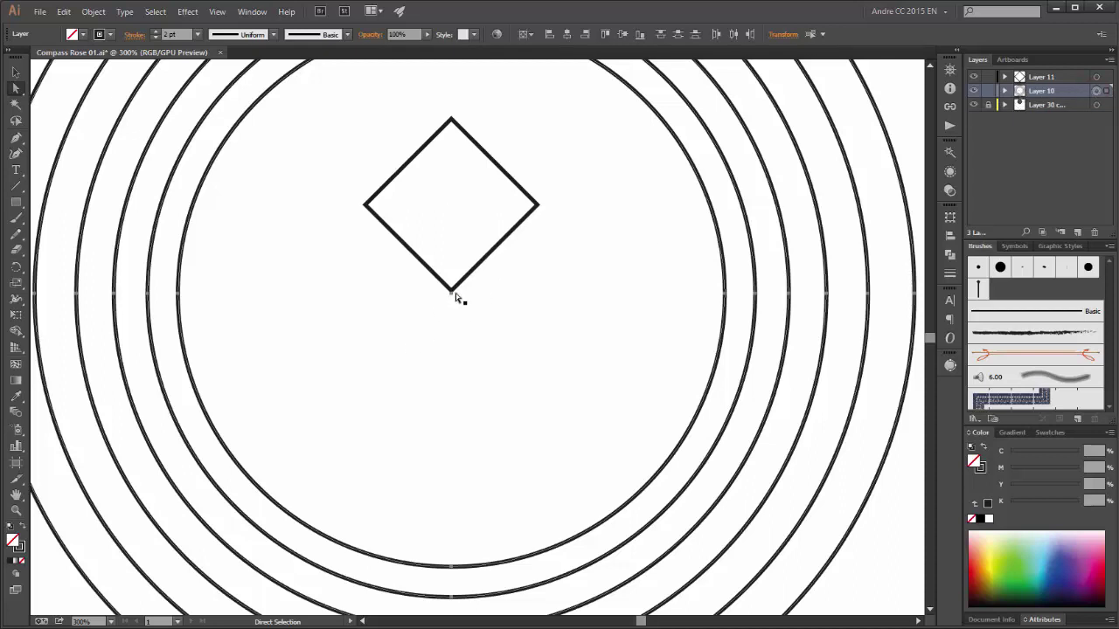
click(1096, 77)
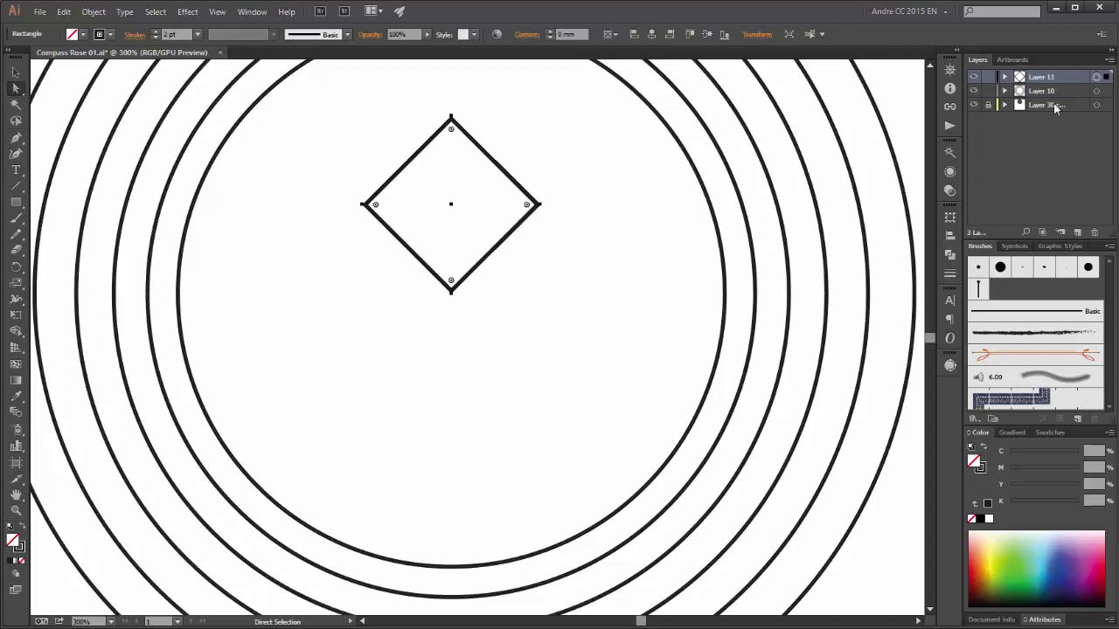
key(ctrl+0)
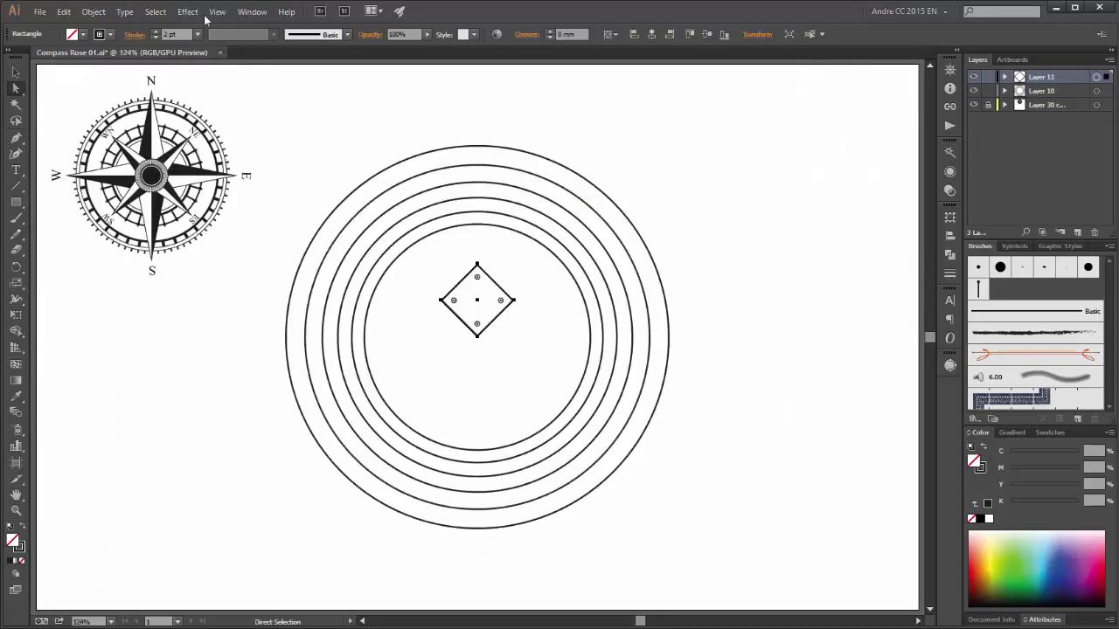
click(16, 90)
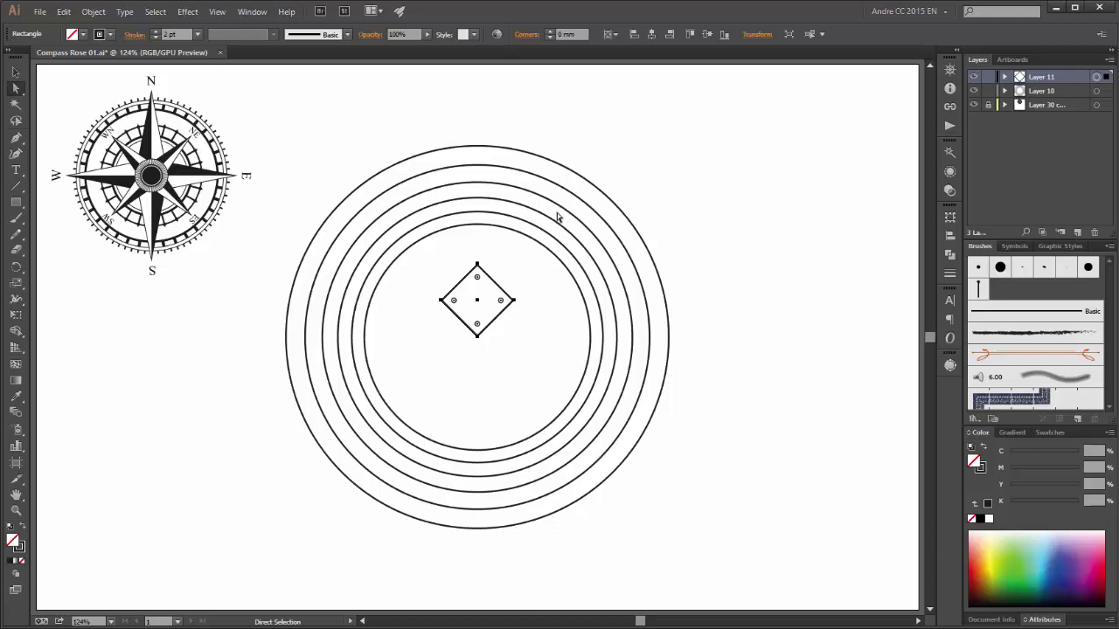
- Stretch the diamond into a tall spike by moving its top corner straight up past the outer ring, to about Y 10 mm
click(477, 265)
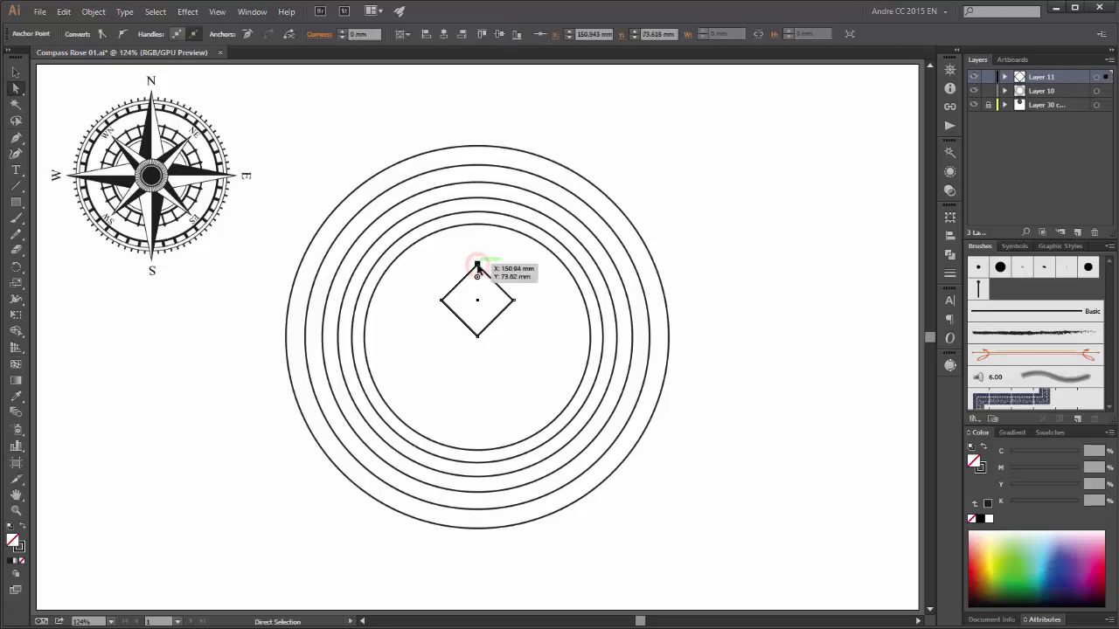
key(shift+Up)
key(shift+Up)
key(shift+Up)
key(shift+Up)
key(shift+Up)
key(shift+Up)
key(shift+Up)
key(shift+Up)
key(shift+Up)
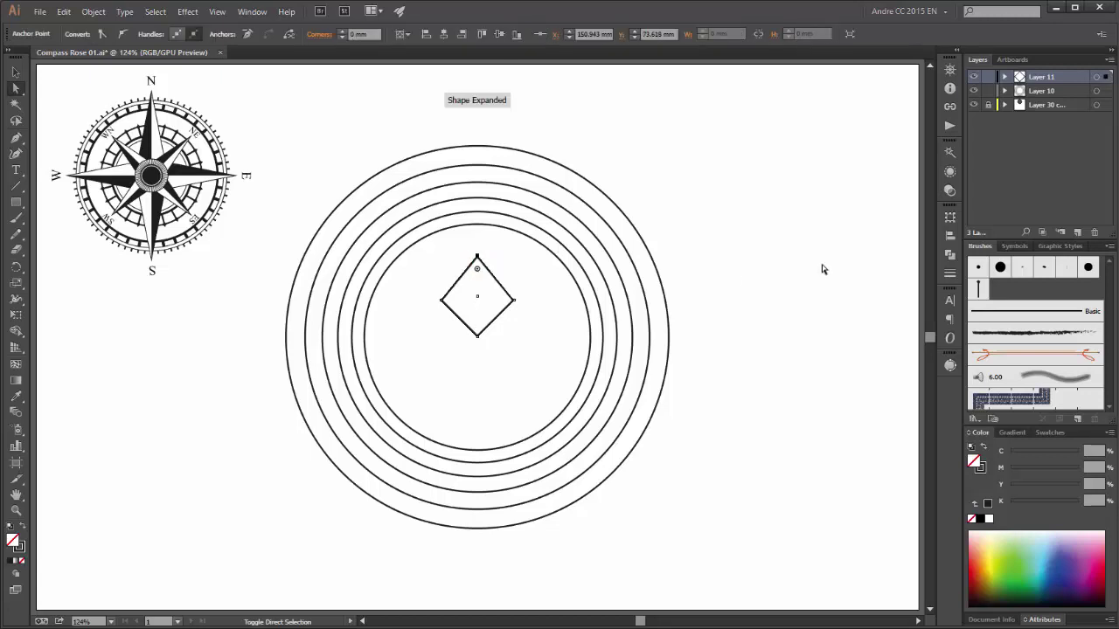
key(shift+Up)
key(shift+Up)
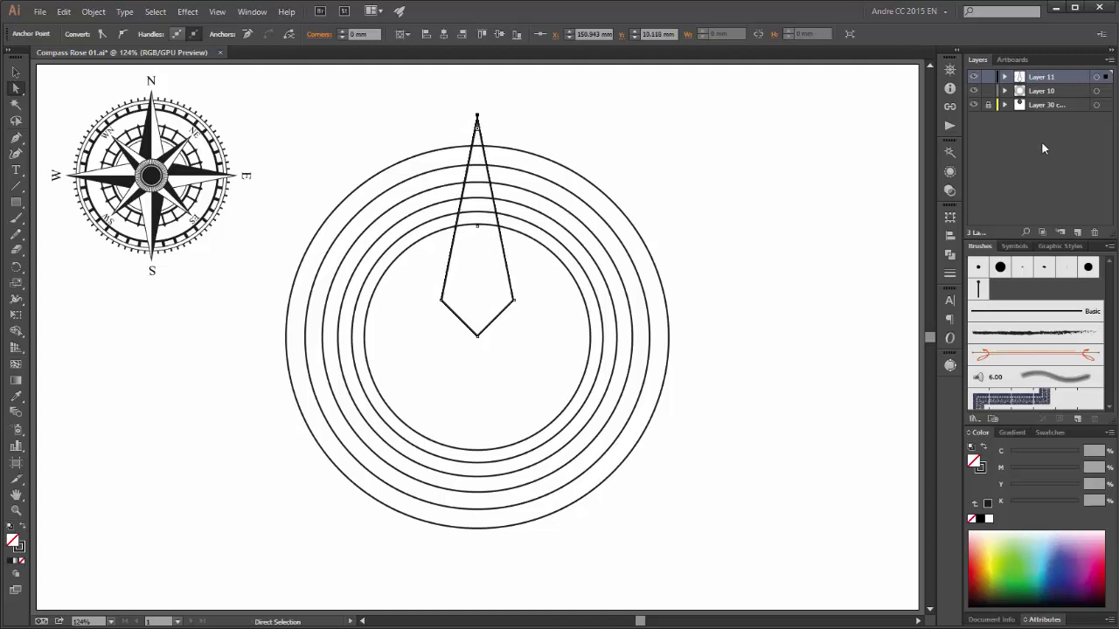
- Fill the spike on Layer 11 with white
click(1098, 77)
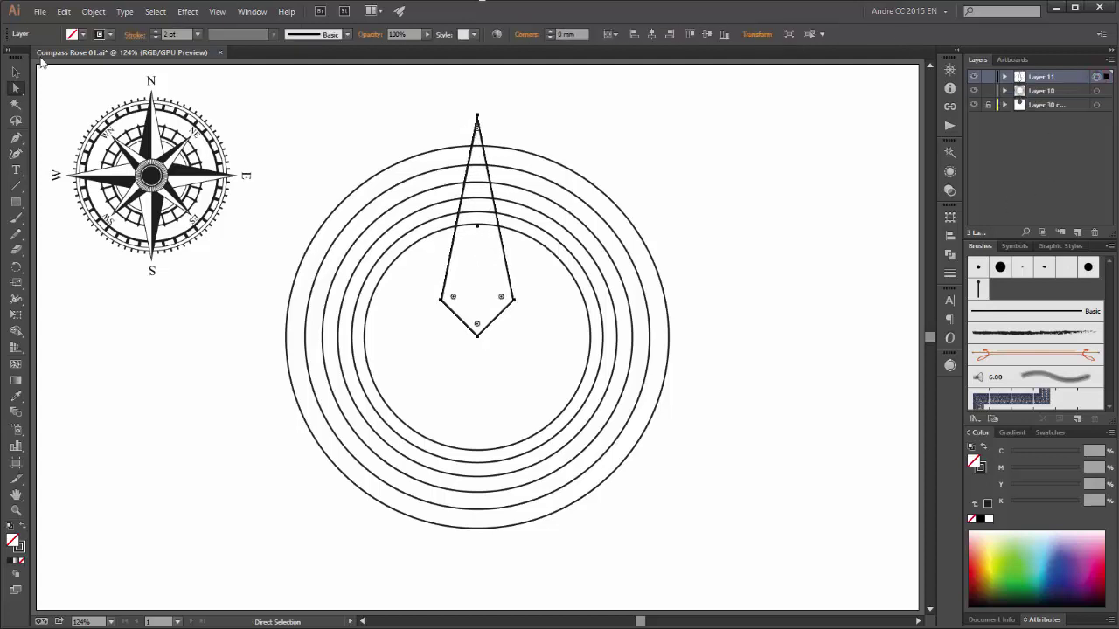
click(84, 35)
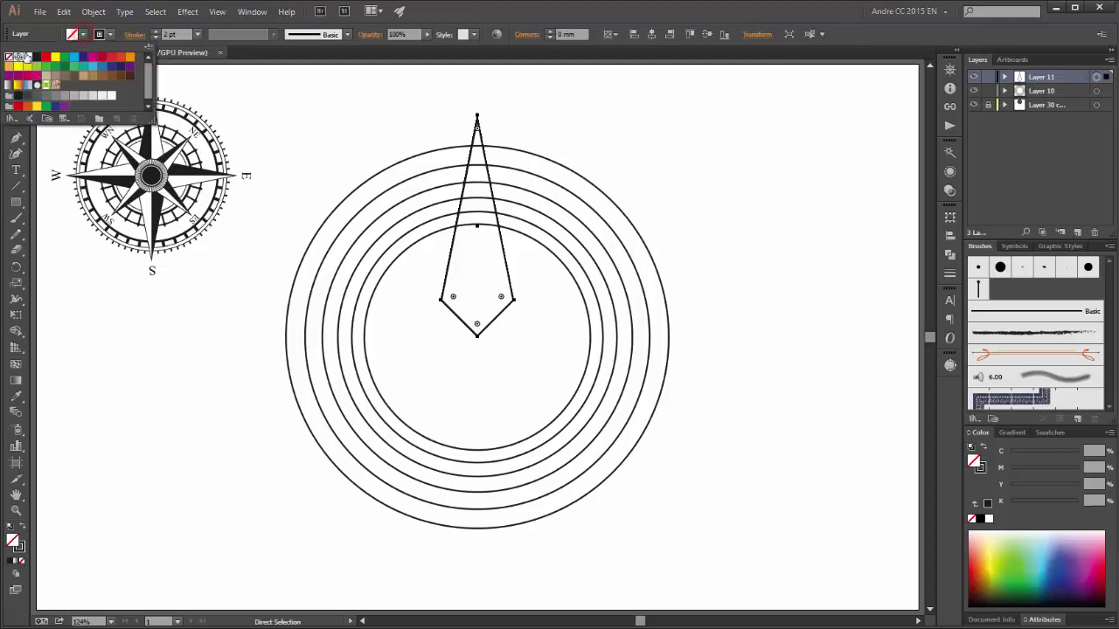
click(25, 57)
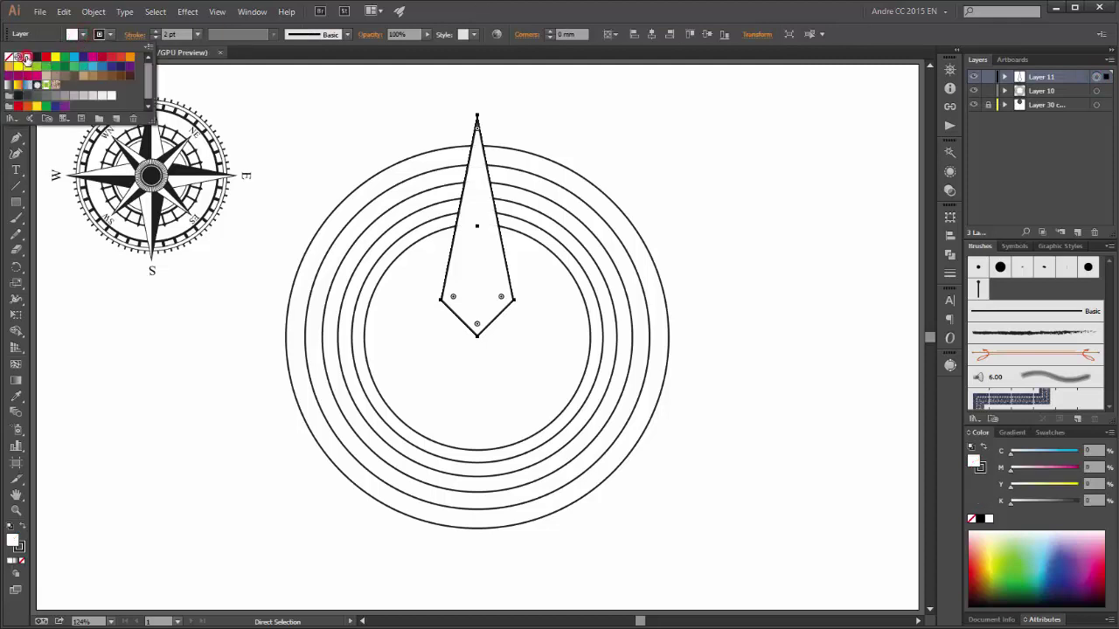
click(638, 12)
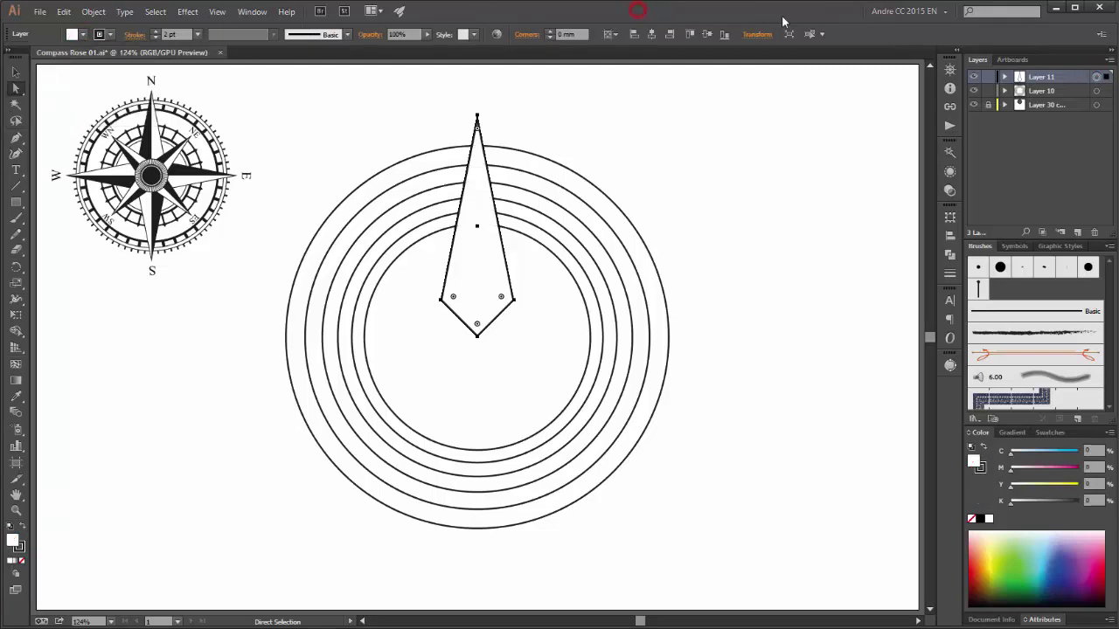
- Duplicate the spike's path within Layer 11 and select the upper copy
click(1005, 77)
click(1070, 92)
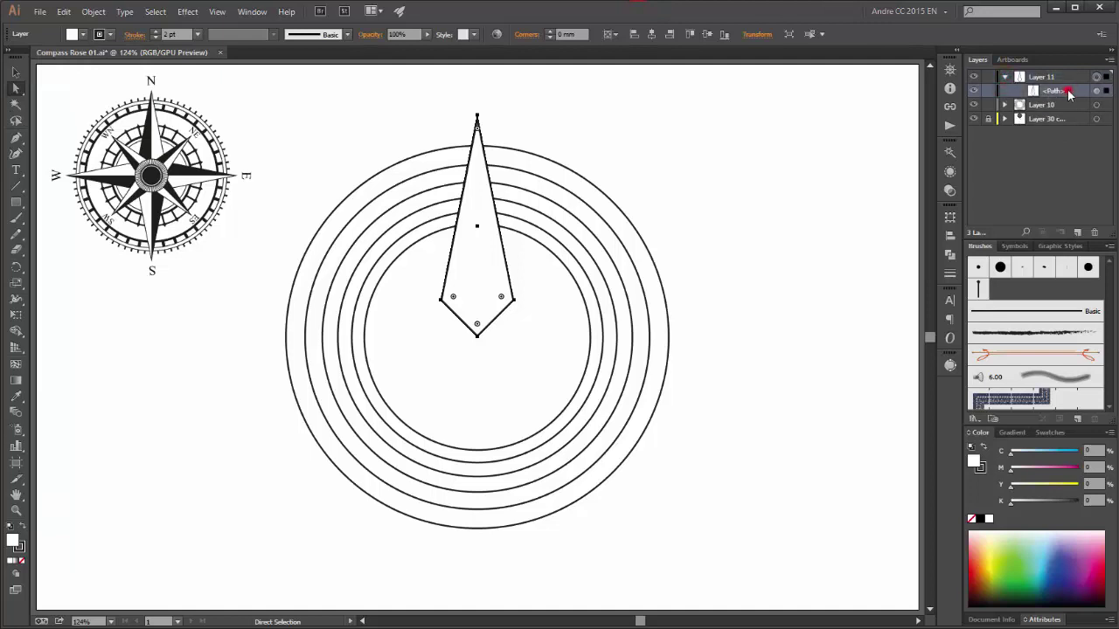
drag(1074, 93, 1077, 231)
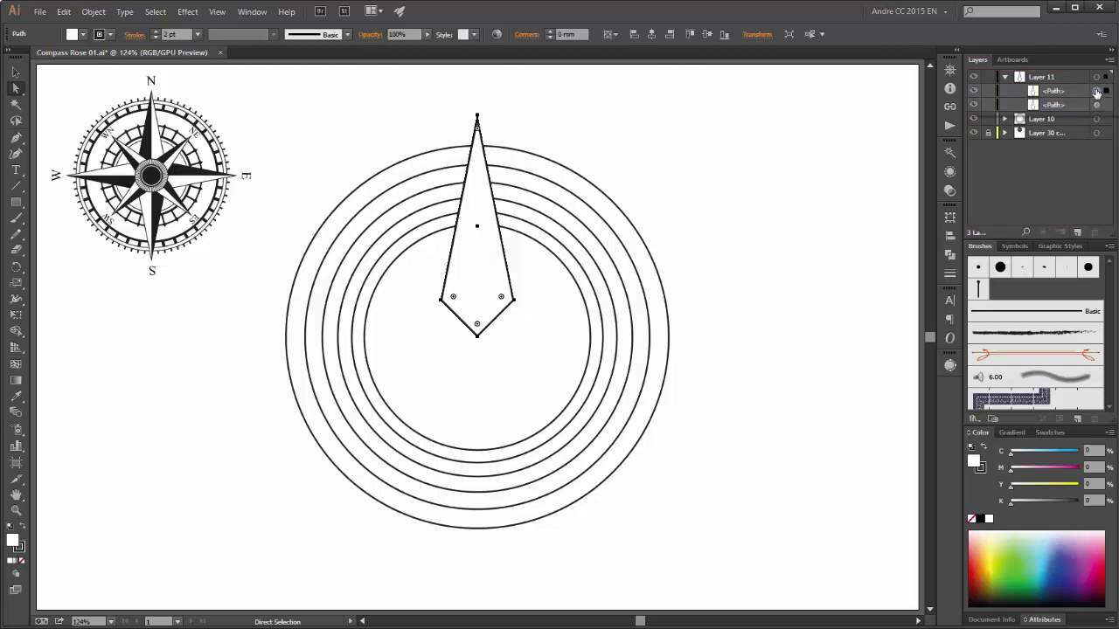
click(1096, 91)
click(1075, 92)
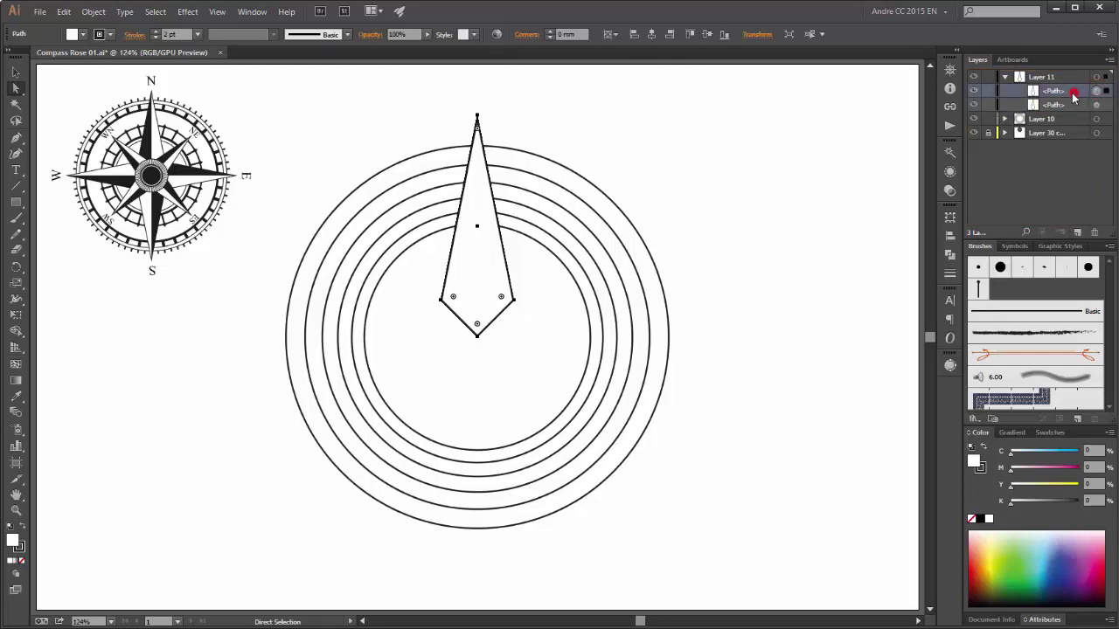
- Fill the upper copy of the spike with black and remove its stroke
click(83, 35)
click(36, 57)
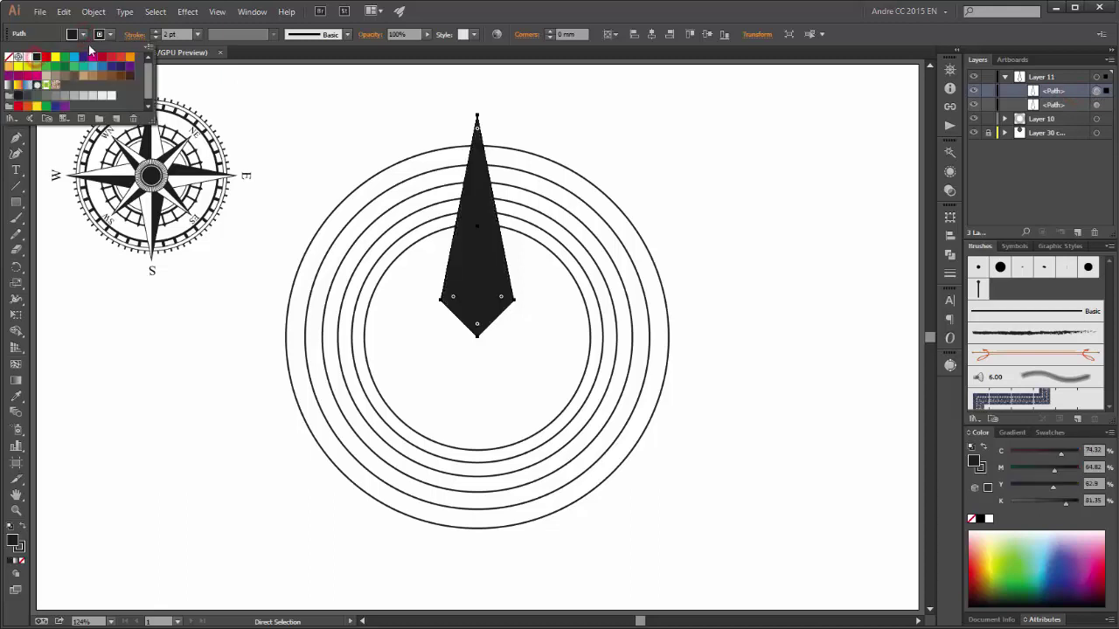
click(110, 34)
click(111, 34)
click(9, 57)
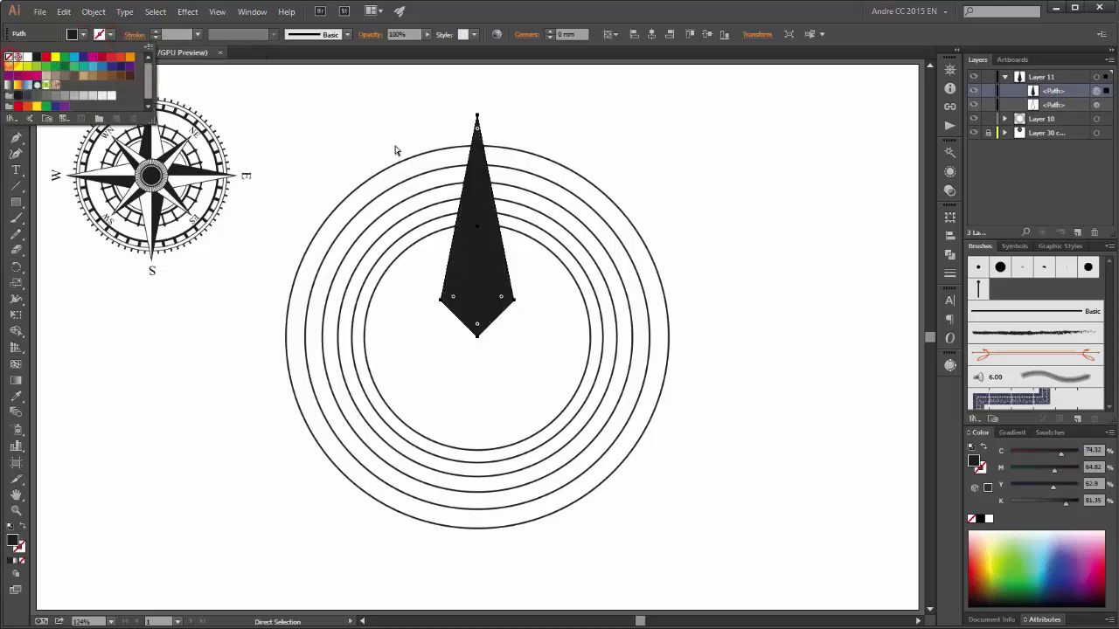
click(657, 11)
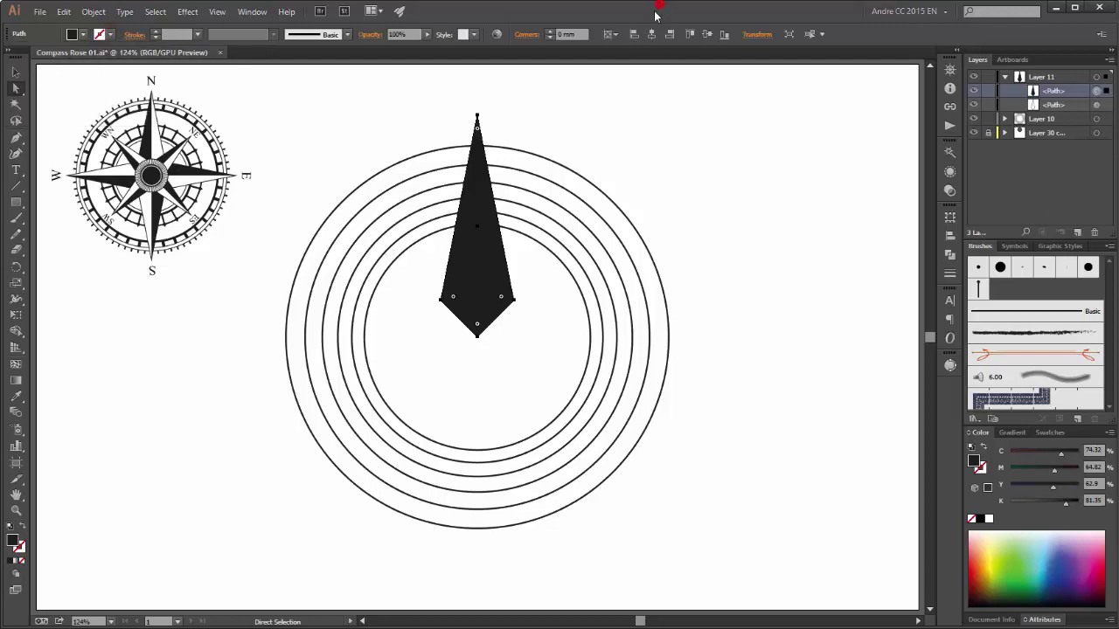
- Remove the black copy's right corner anchor point to leave only its left half, and group it with the white spike
click(513, 301)
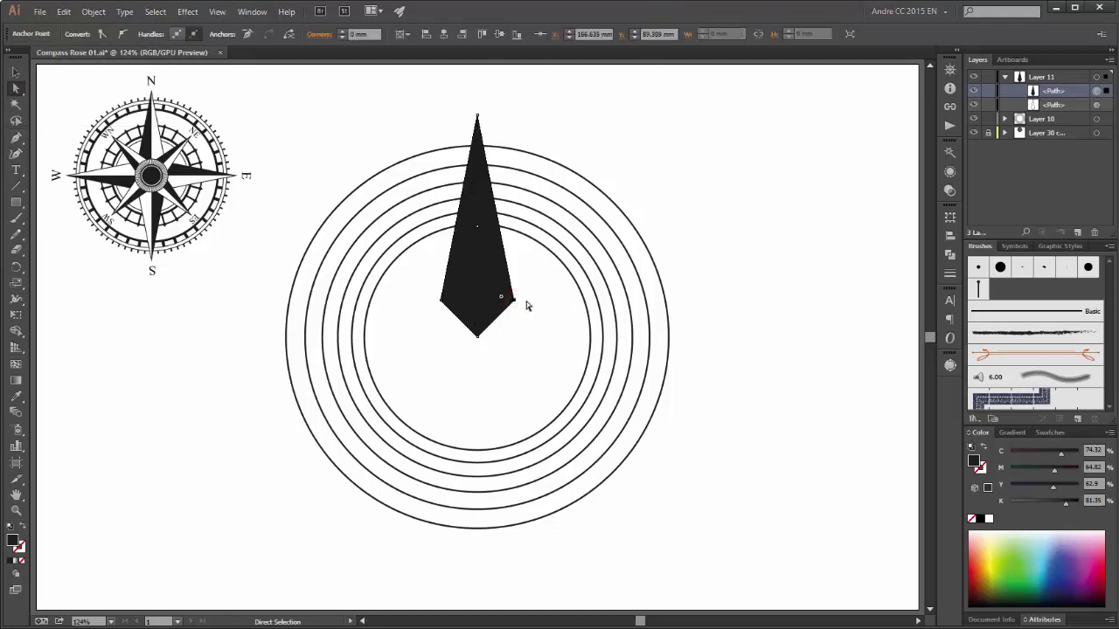
click(248, 35)
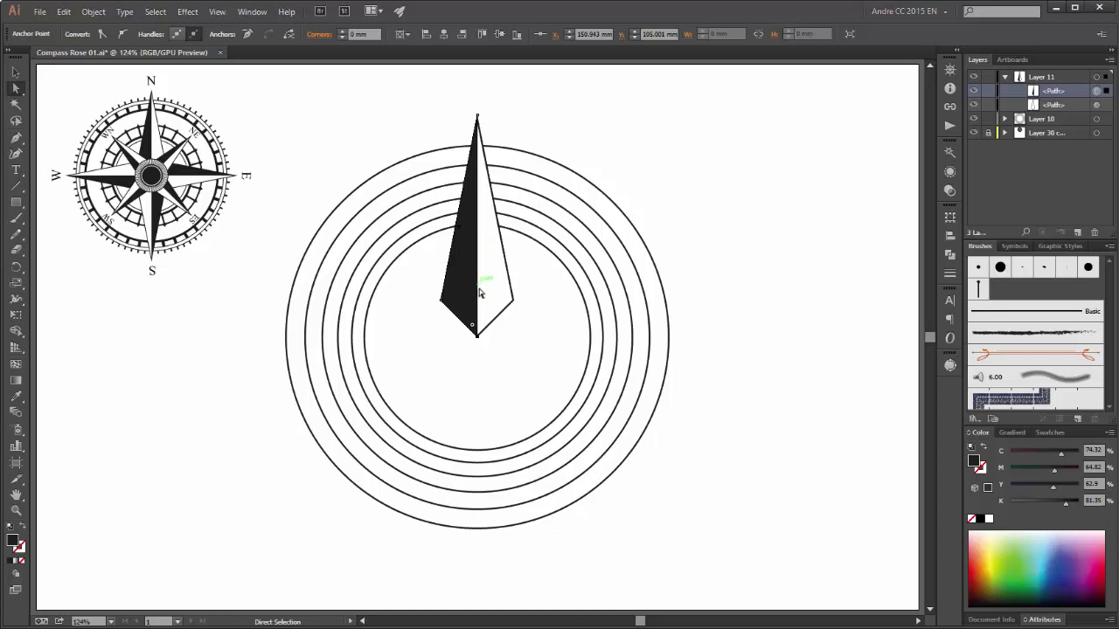
shift+click(1097, 104)
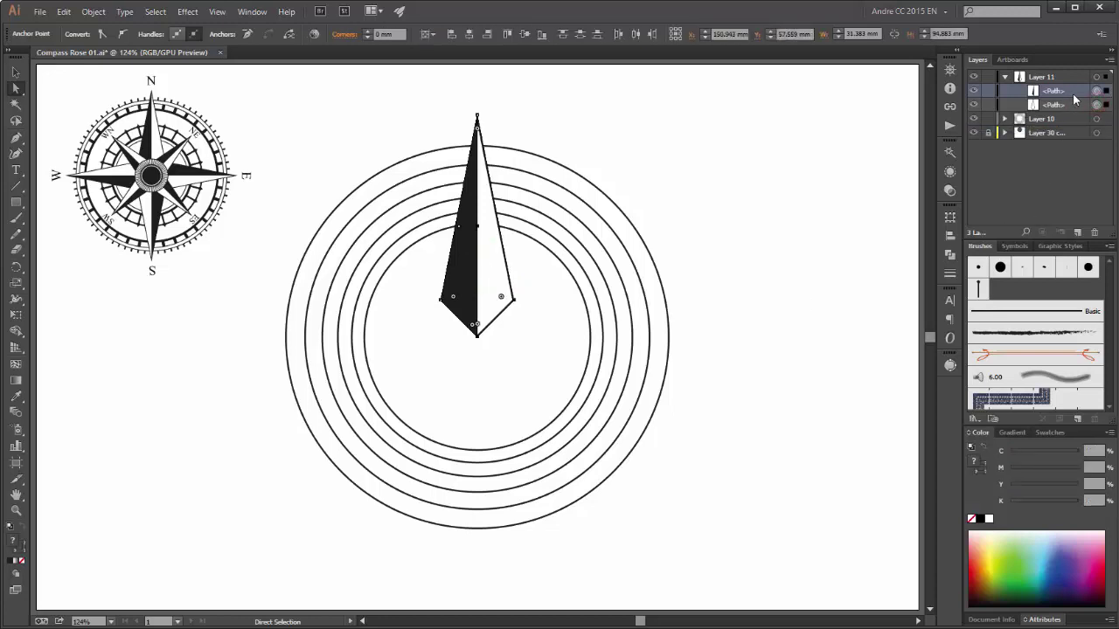
click(92, 11)
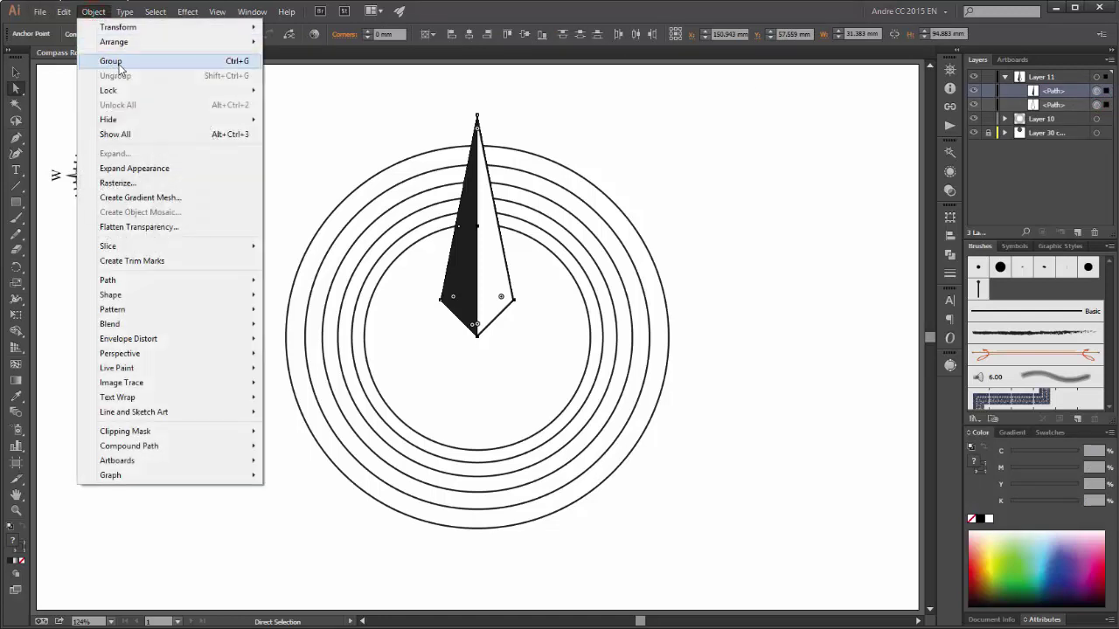
click(112, 64)
- Apply a Transform effect to Layer 11 with 3 copies rotated 90° around the bottom-center reference point, and save the file
click(1096, 77)
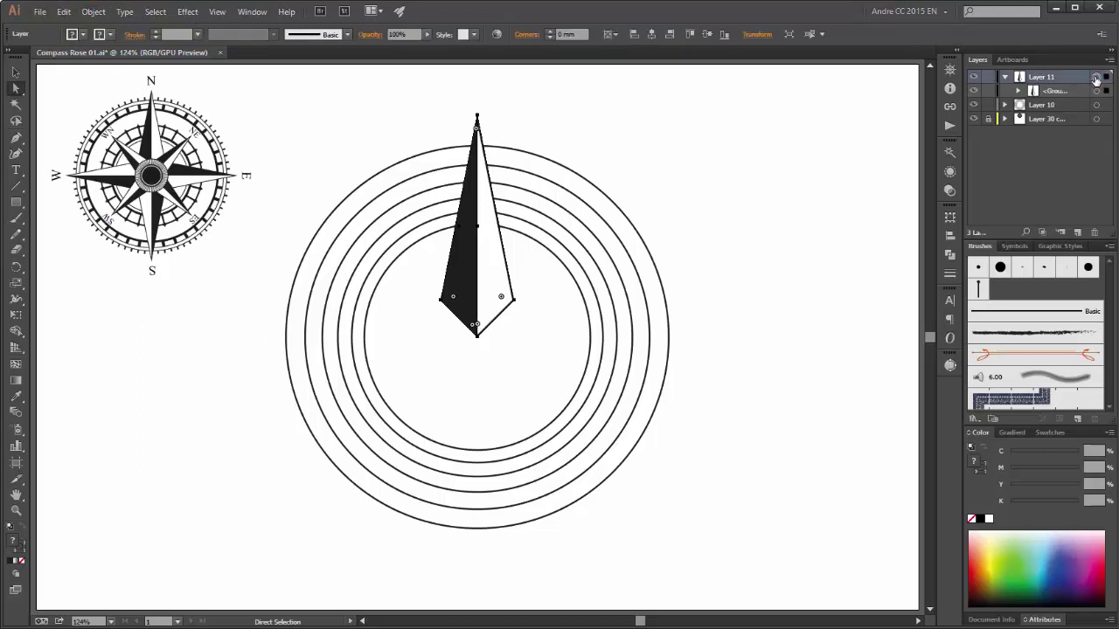
click(187, 12)
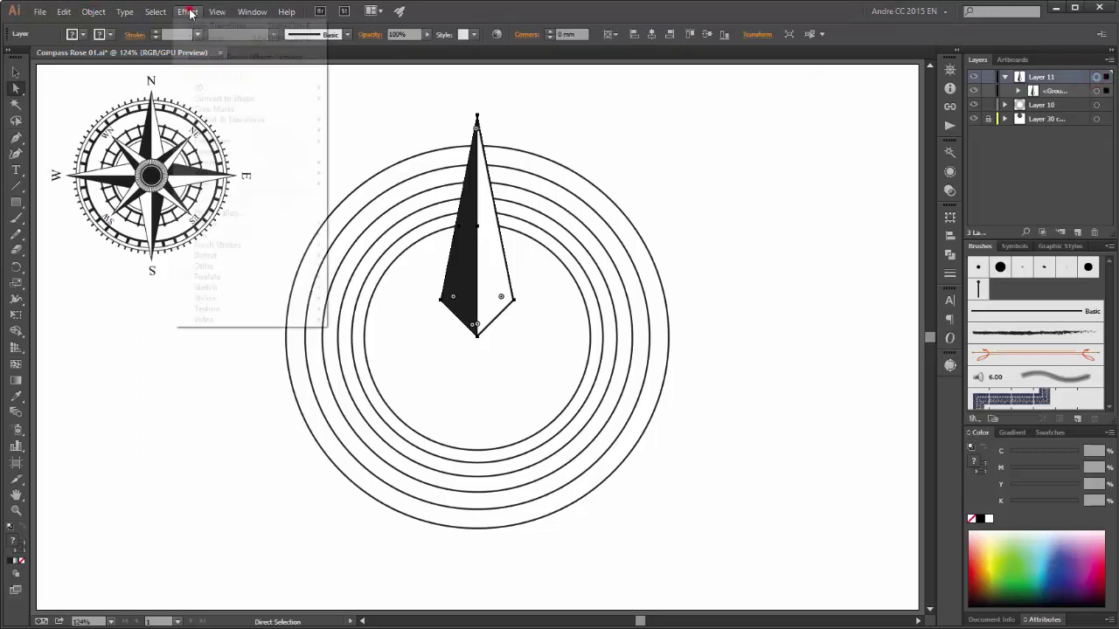
mouse_move(227, 125)
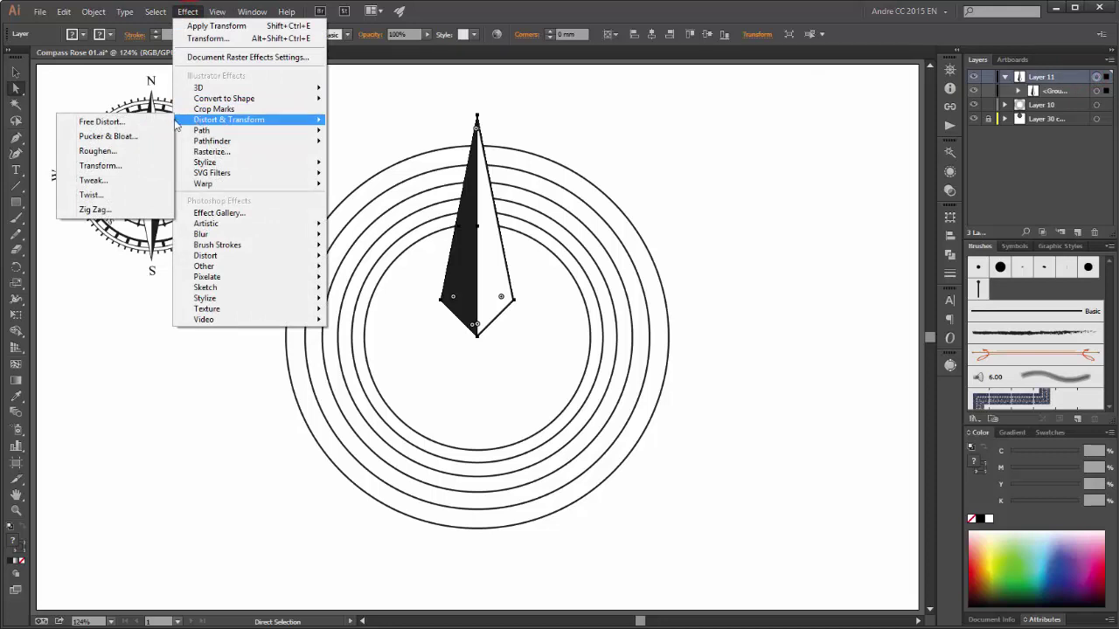
click(99, 165)
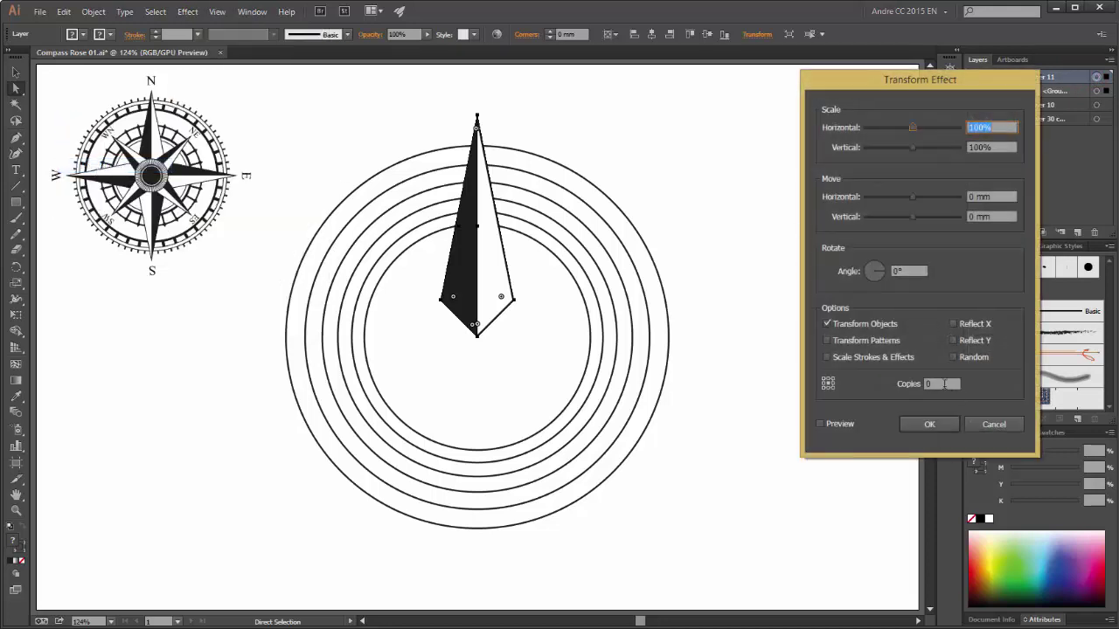
click(945, 383)
text(3)
key(Tab)
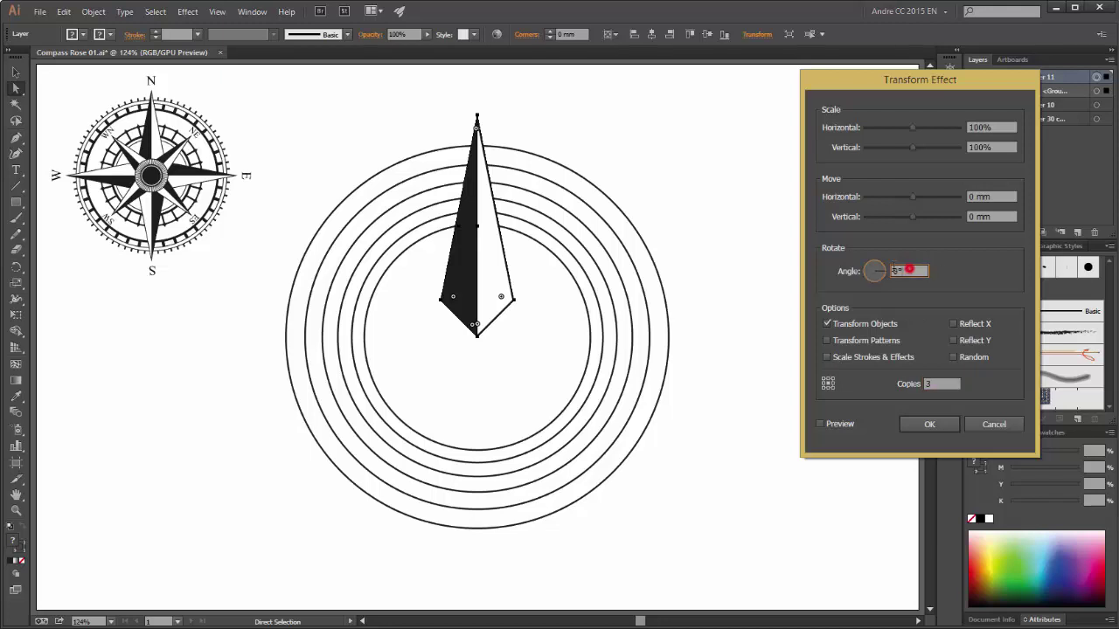
text(90)
click(846, 427)
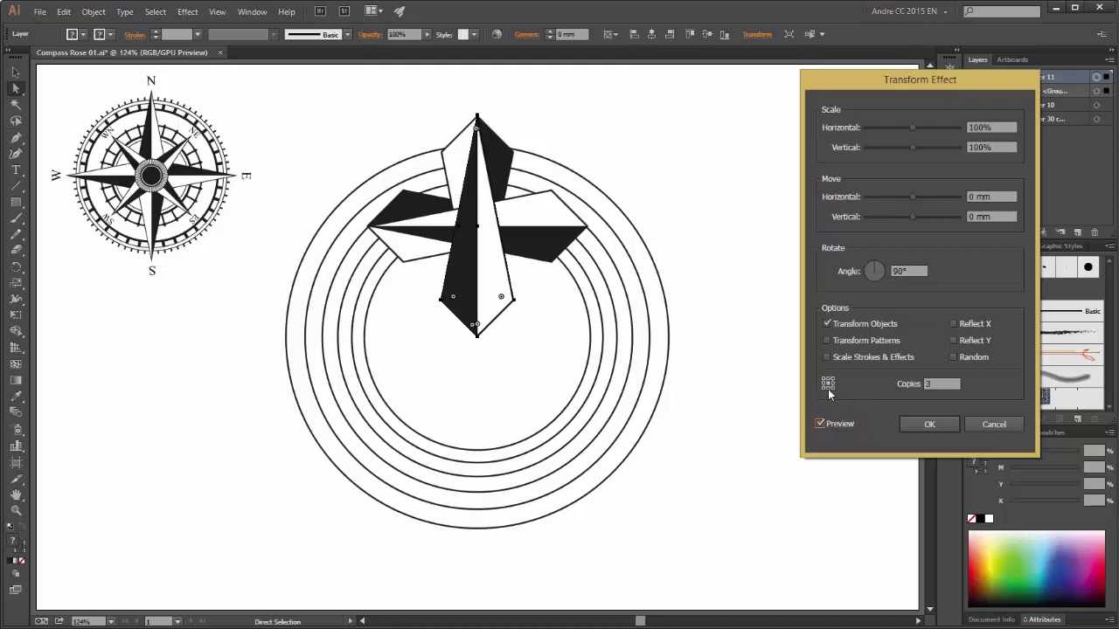
click(828, 389)
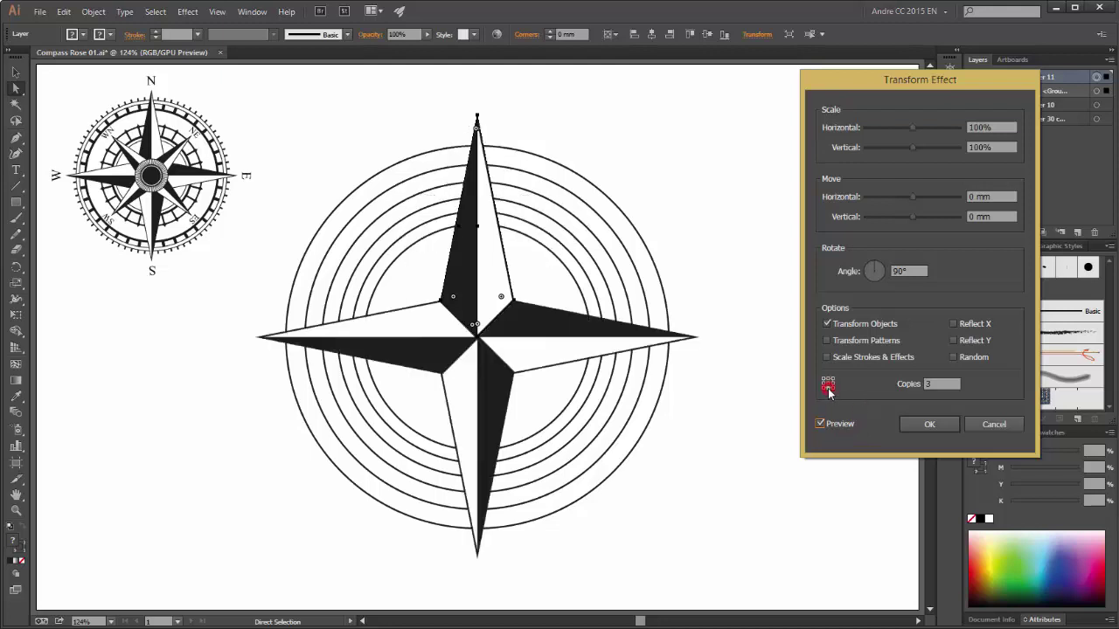
click(934, 426)
key(ctrl+s)
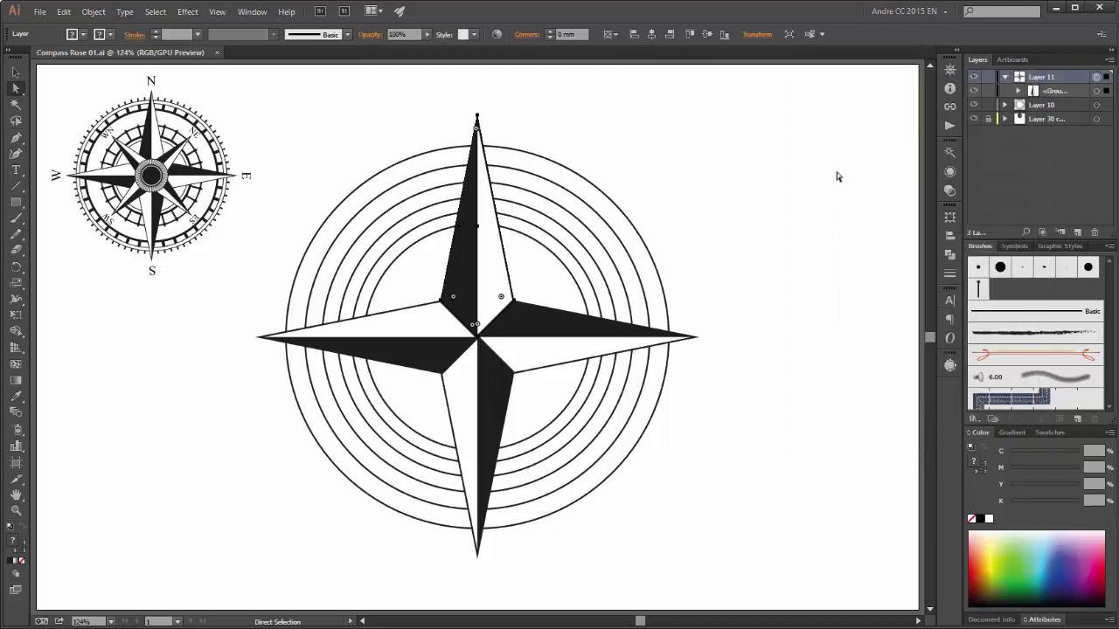
- Duplicate Layer 11 and expand the appearance of the star on the copied layer
click(1004, 77)
click(1065, 77)
drag(1067, 80, 1078, 230)
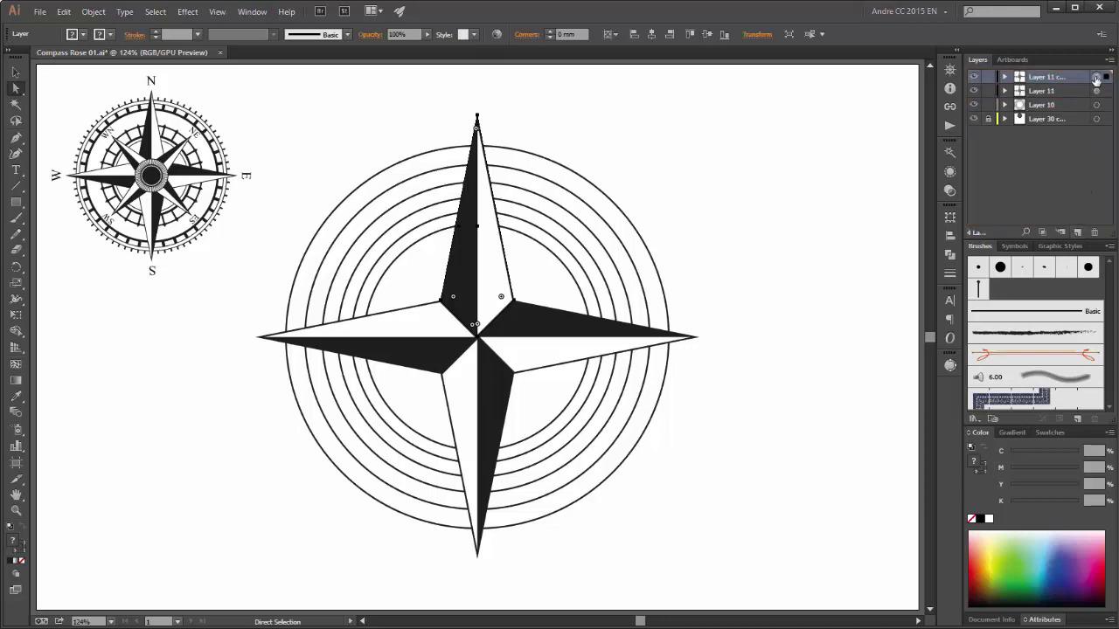
click(94, 11)
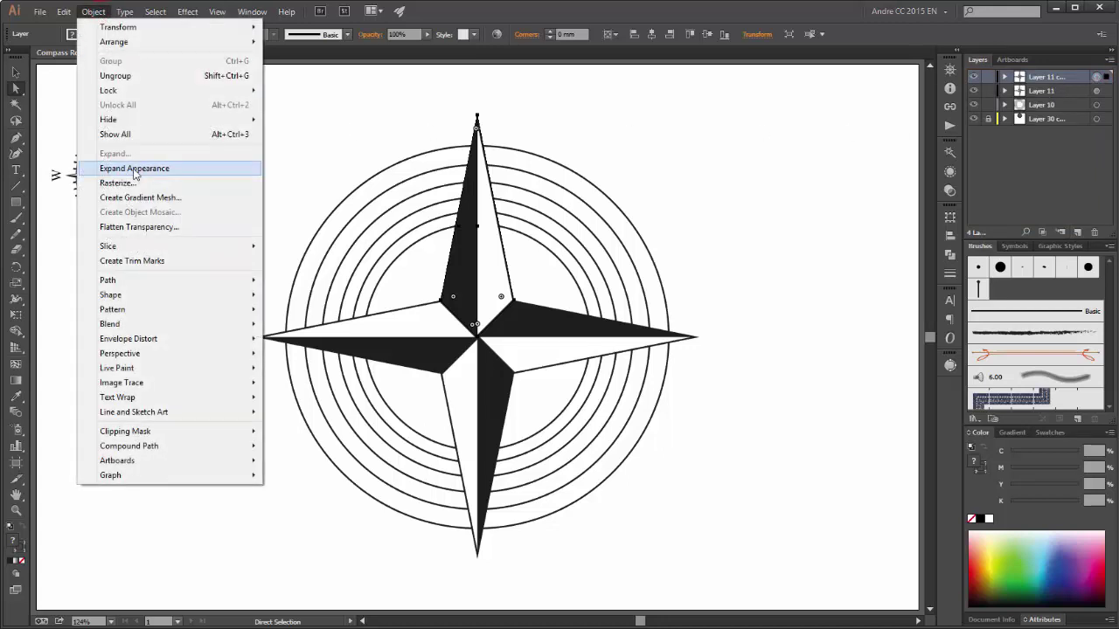
click(134, 171)
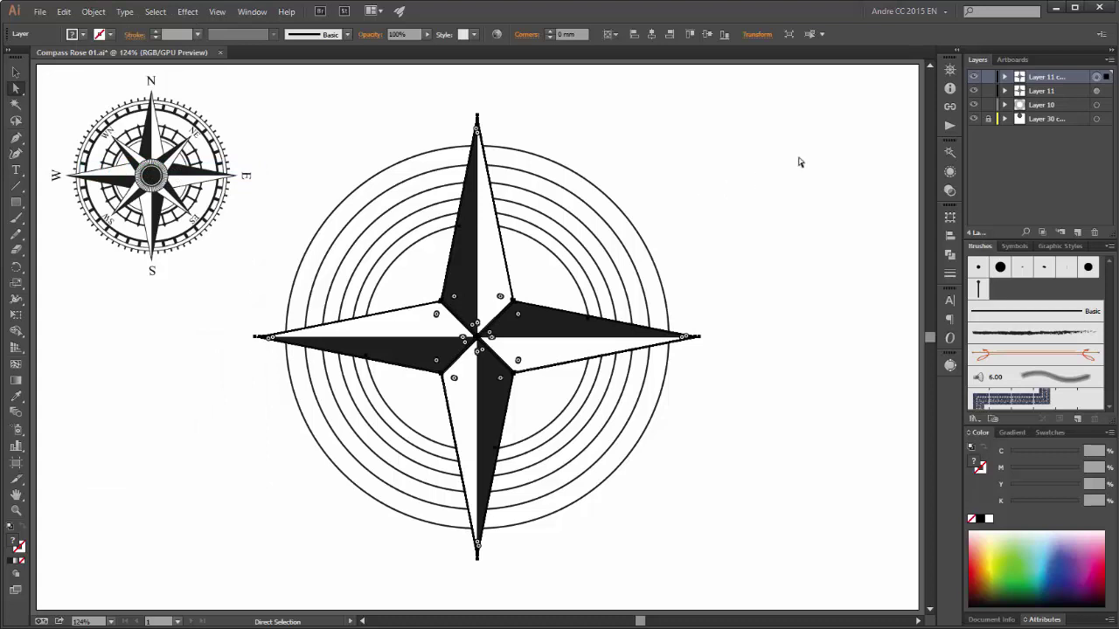
- Rotate the copied star 45° with Free Transform and scale it down around its center to about 89 mm wide
click(16, 315)
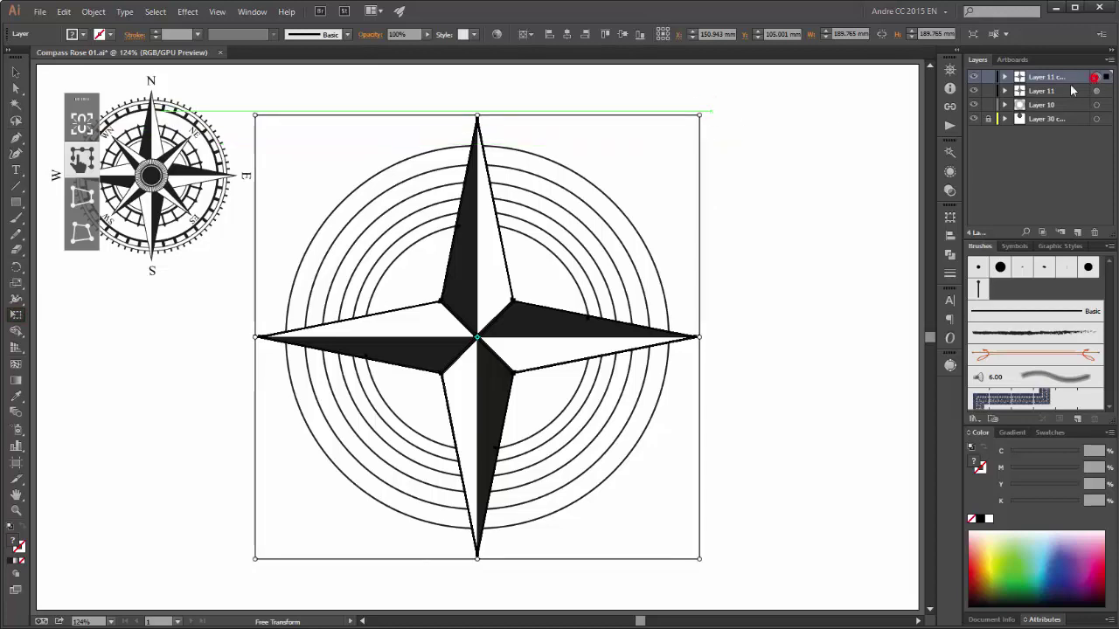
drag(705, 112, 796, 283)
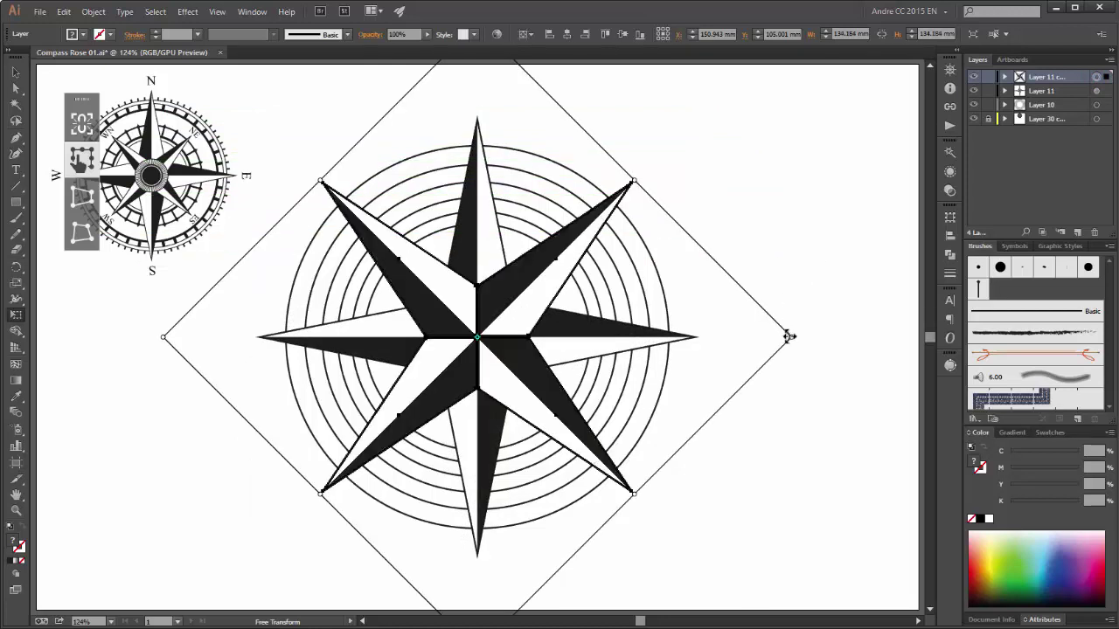
drag(791, 337, 683, 336)
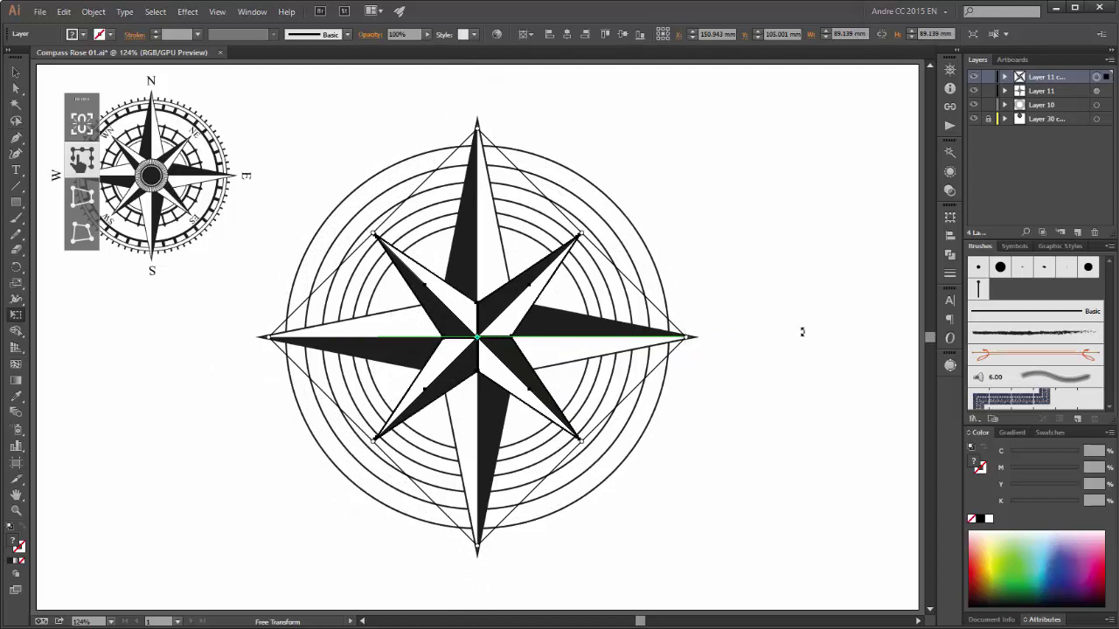
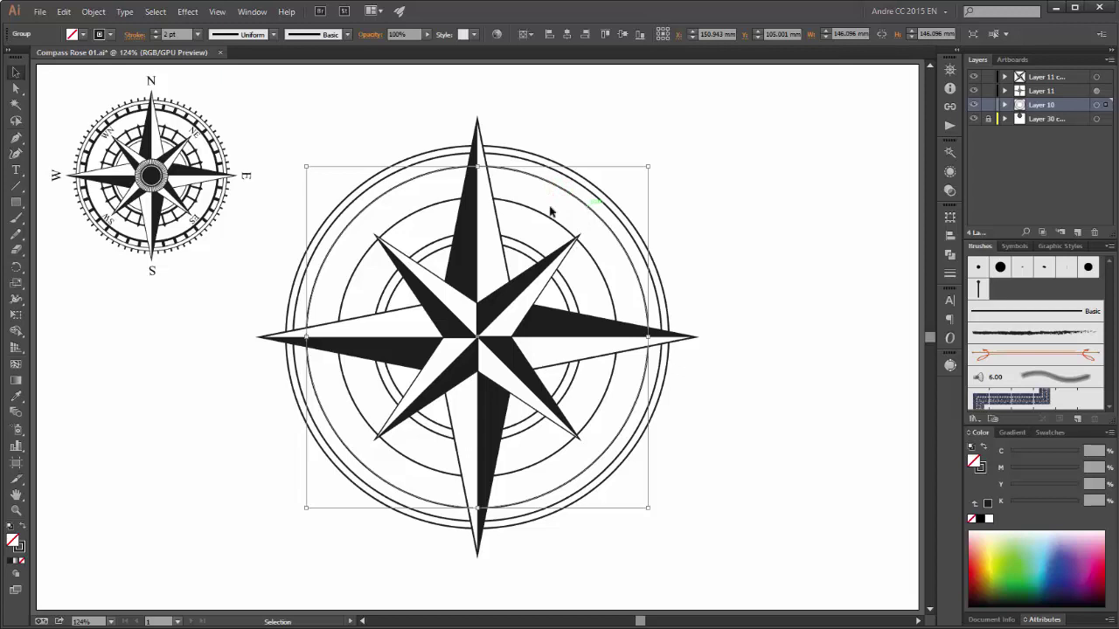
- Set the stroke weight of the third ring from the outside to 6 pt
click(157, 34)
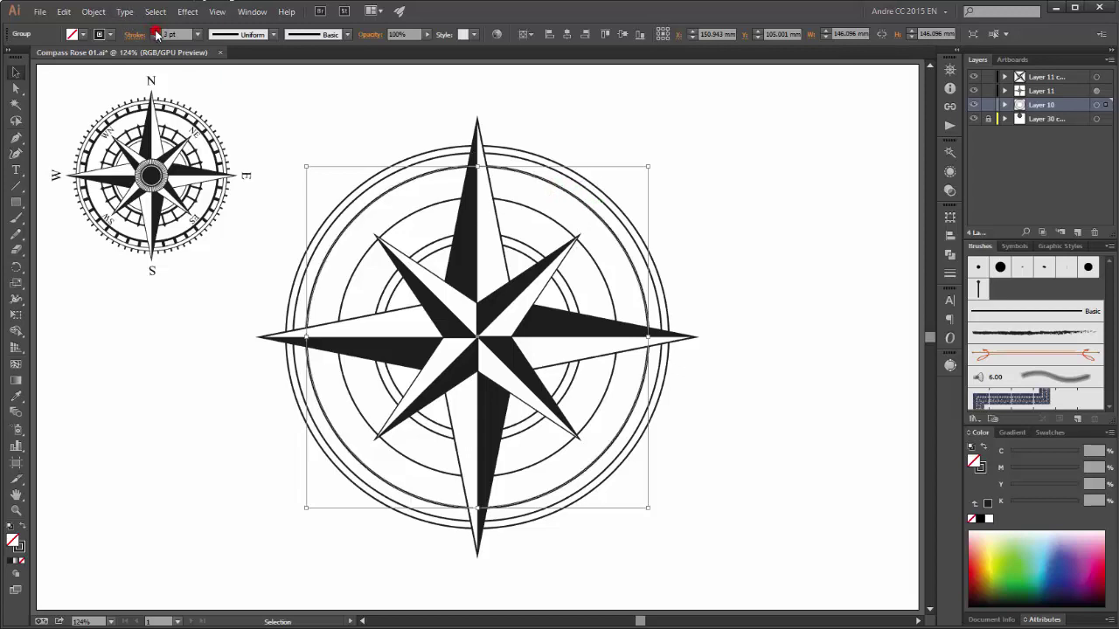
click(157, 33)
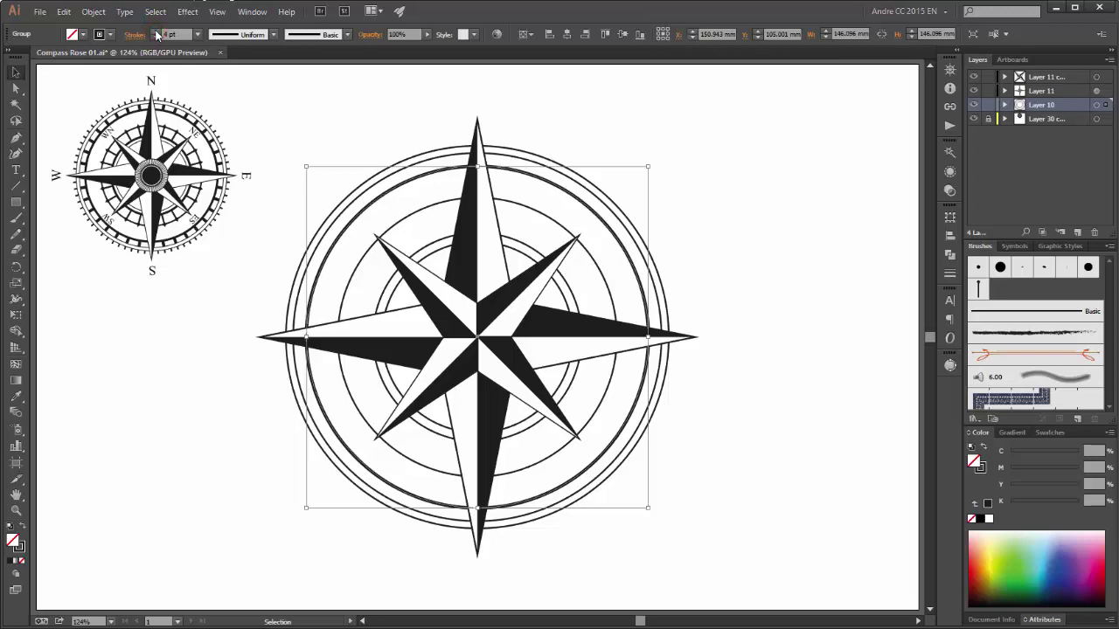
click(156, 33)
click(157, 33)
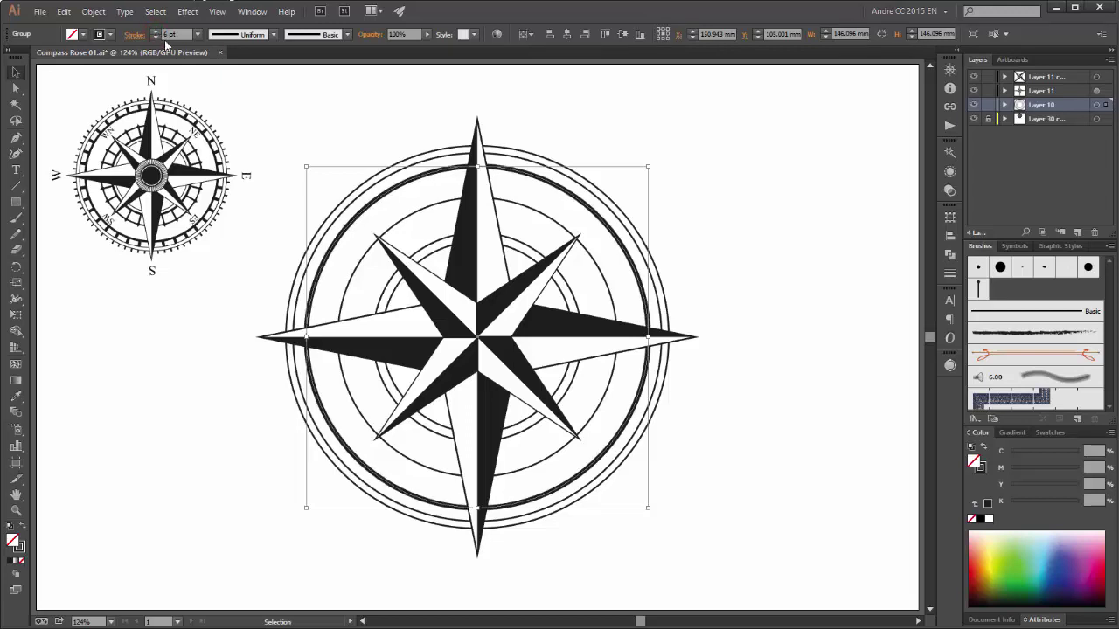
- Thicken the stroke of the fifth ring from the outside and set the fourth ring's stroke weight to 4 pt
click(531, 247)
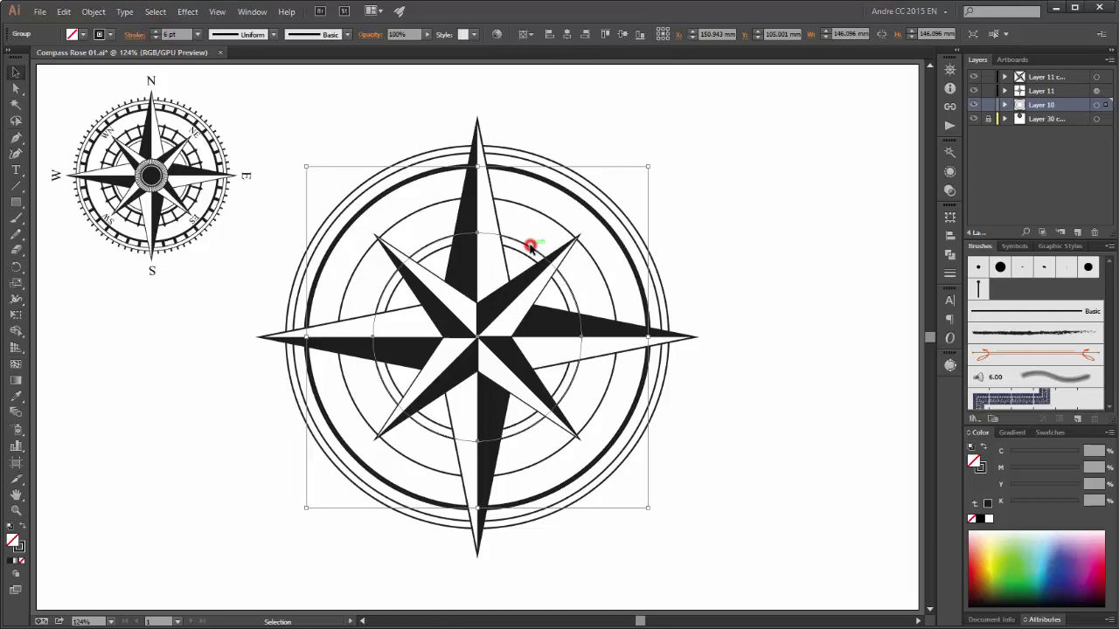
click(157, 33)
click(156, 33)
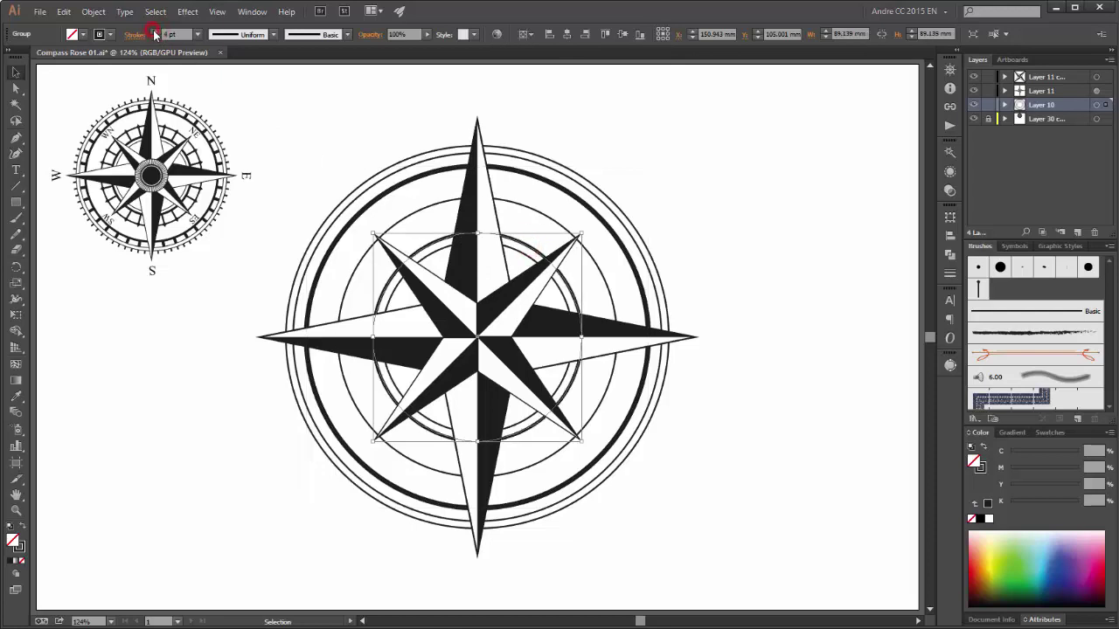
click(530, 213)
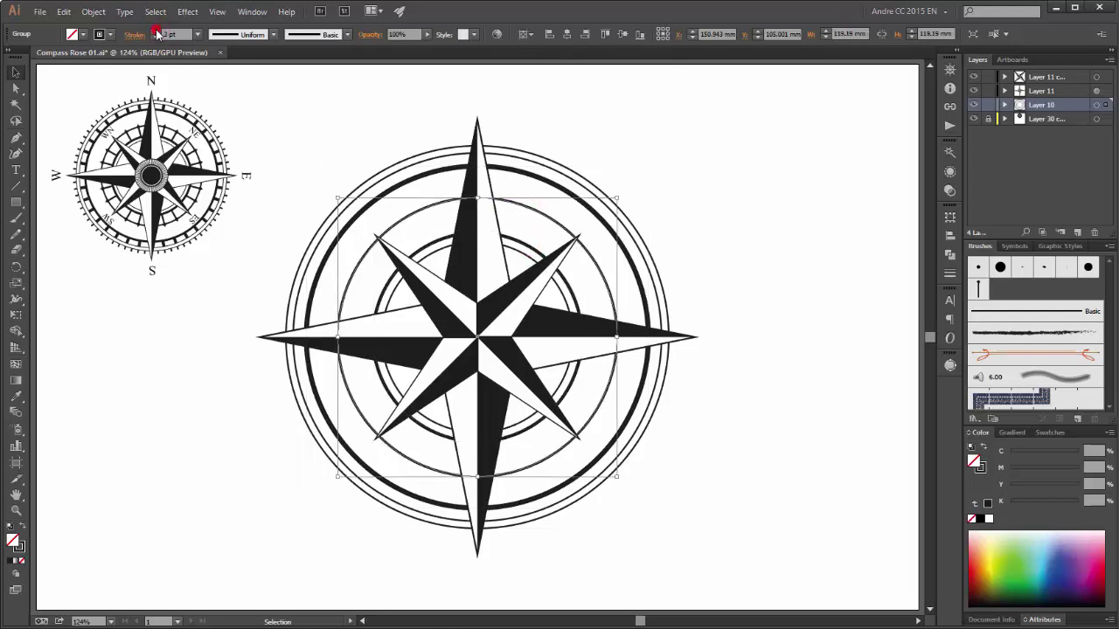
click(156, 33)
click(156, 33)
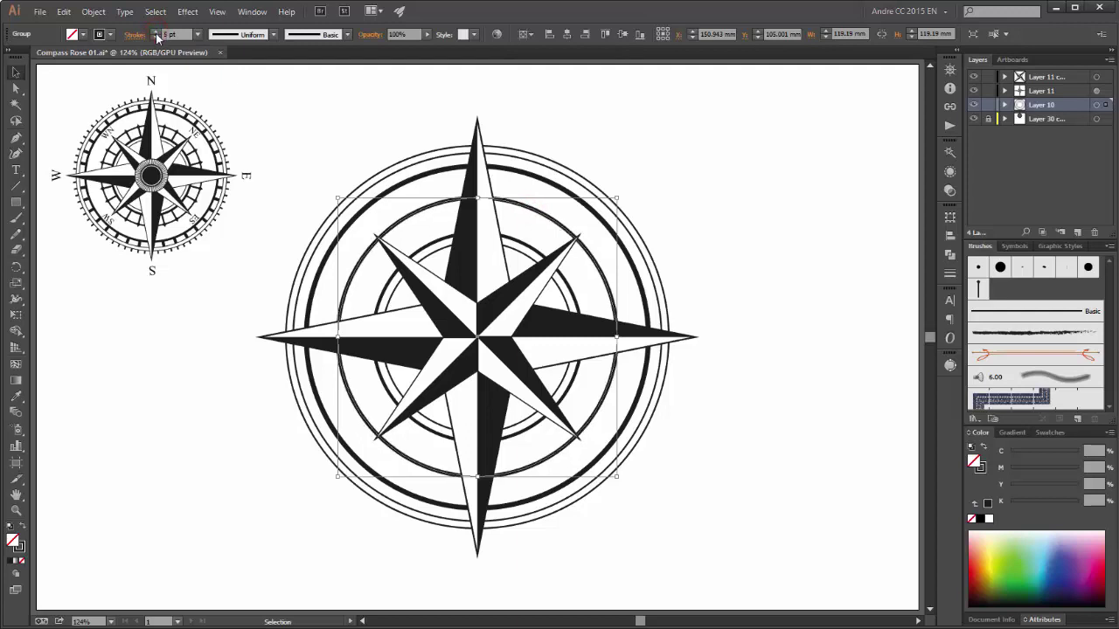
click(156, 37)
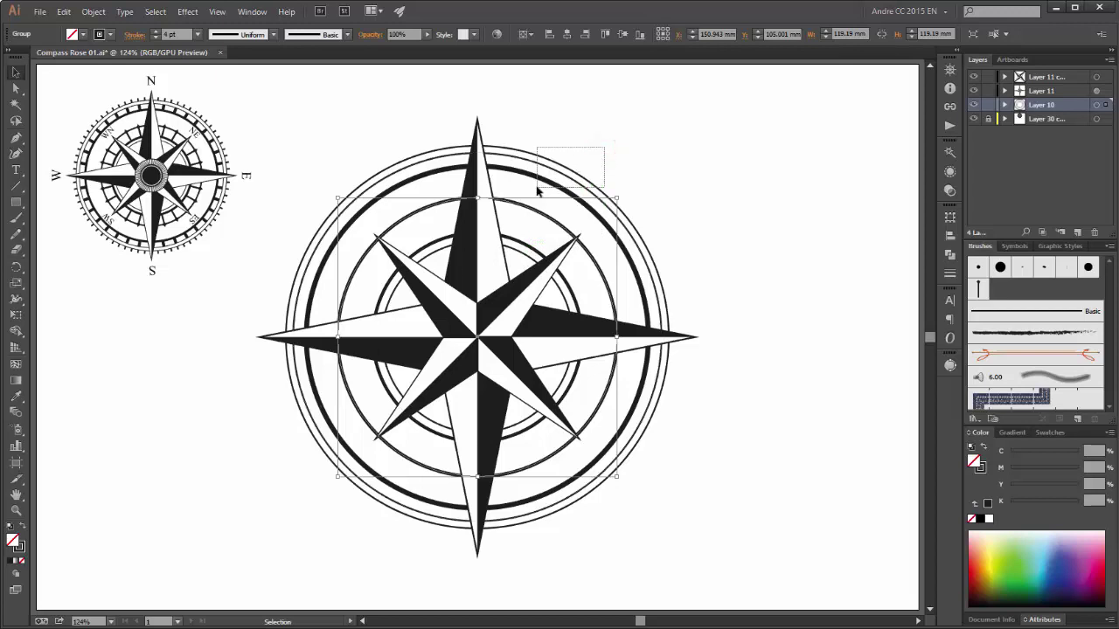
- Select the three outermost rings together and scale them up slightly around their center
click(570, 188)
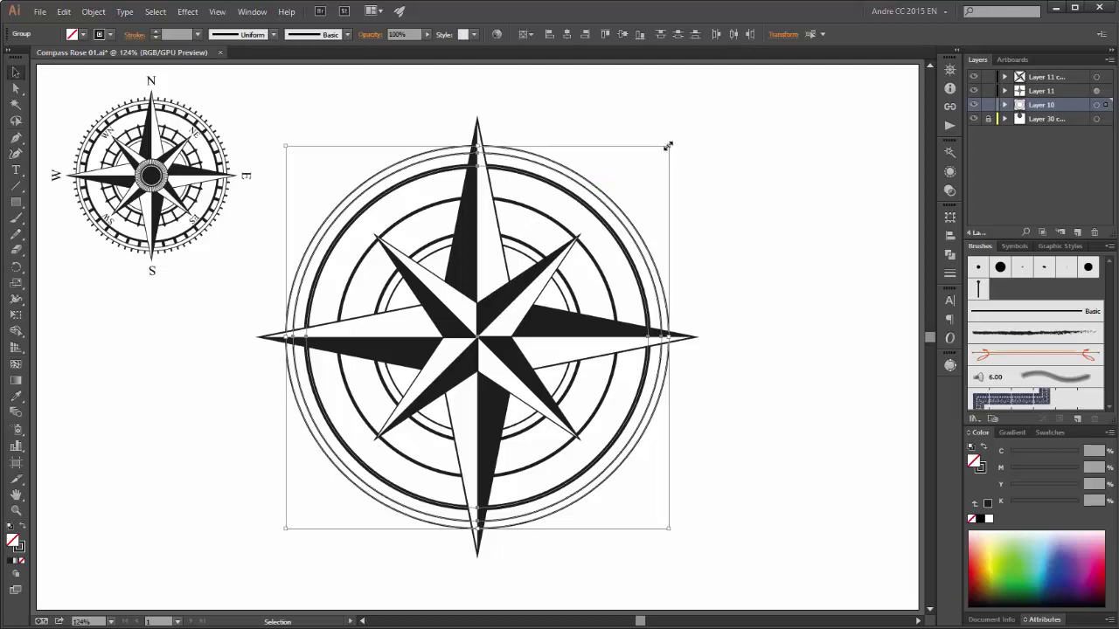
drag(668, 146, 679, 140)
click(767, 212)
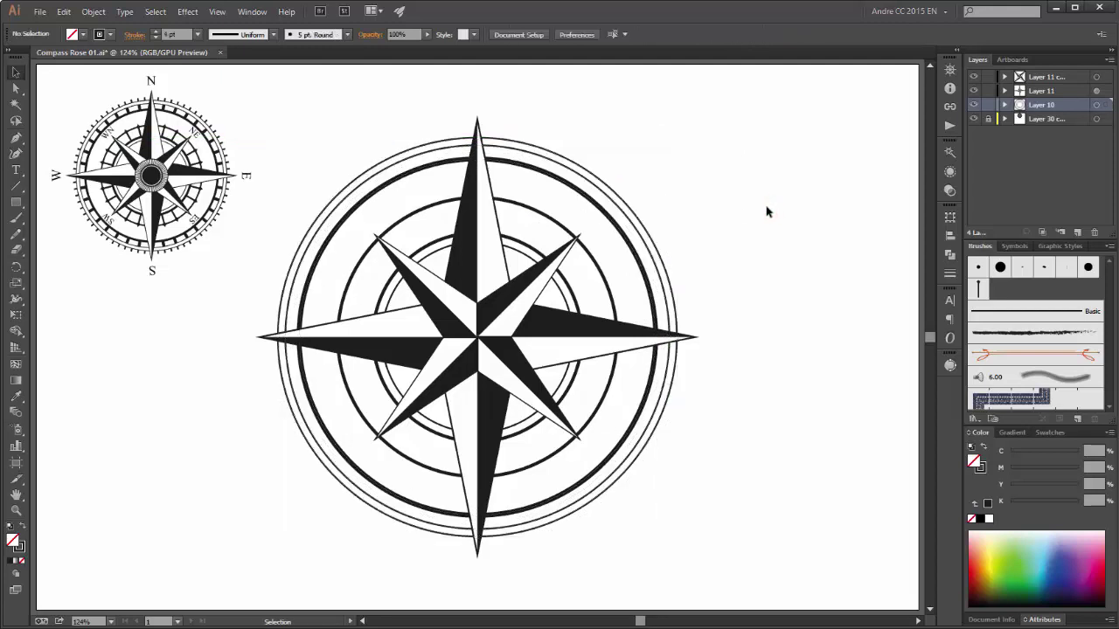
- Scale the small diagonal star down around its center to about 84 mm wide and the fourth ring from the outside to about 112 mm
click(1097, 79)
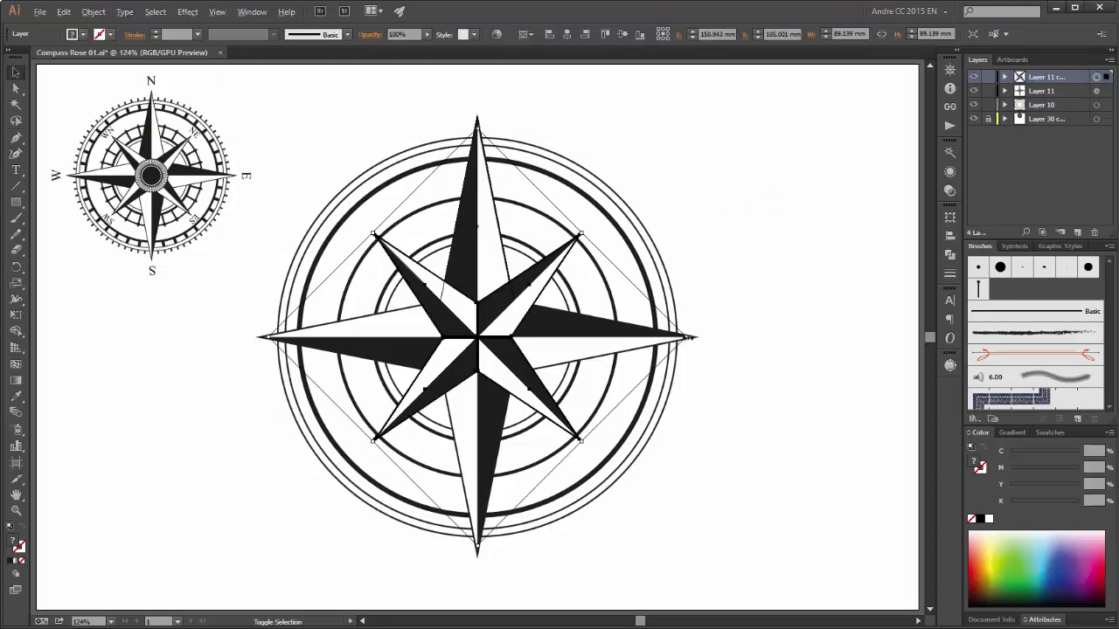
drag(690, 336, 680, 338)
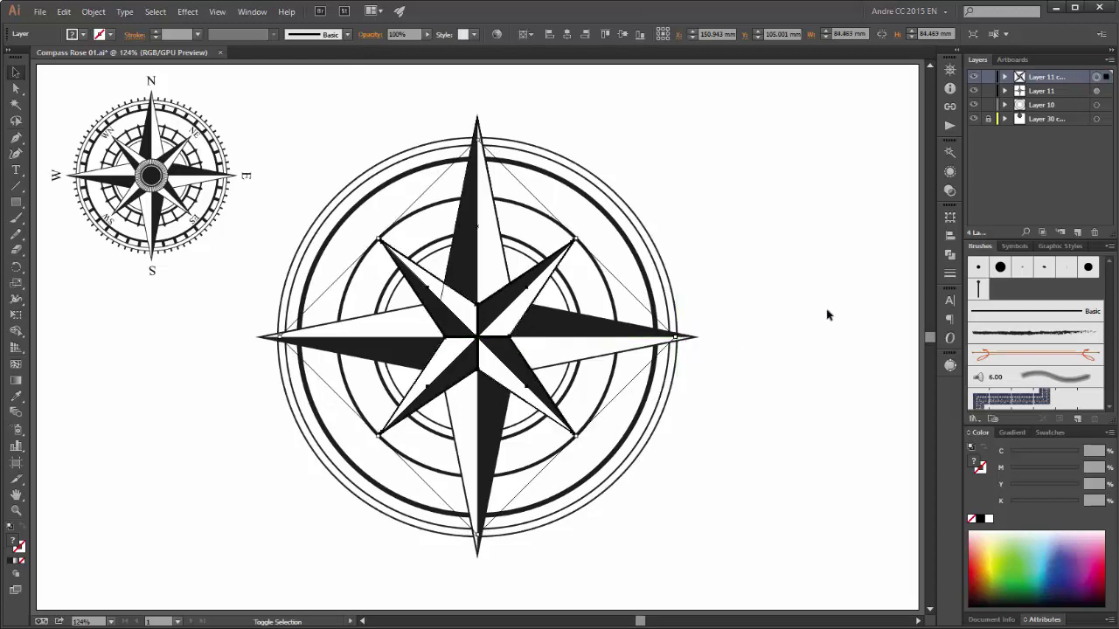
click(595, 253)
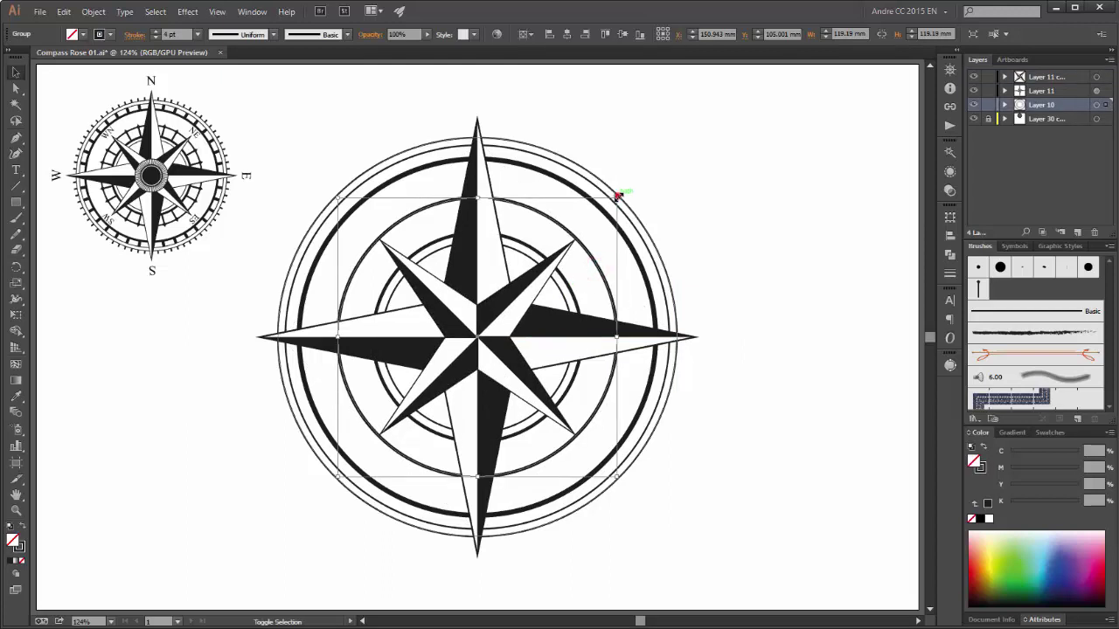
drag(617, 198, 611, 206)
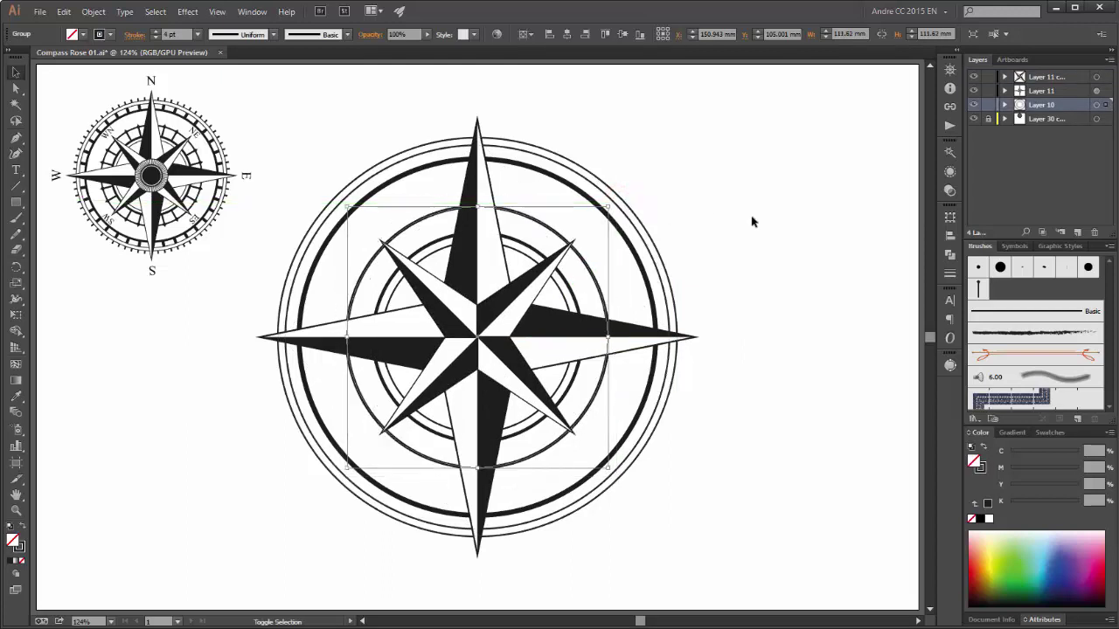
click(752, 219)
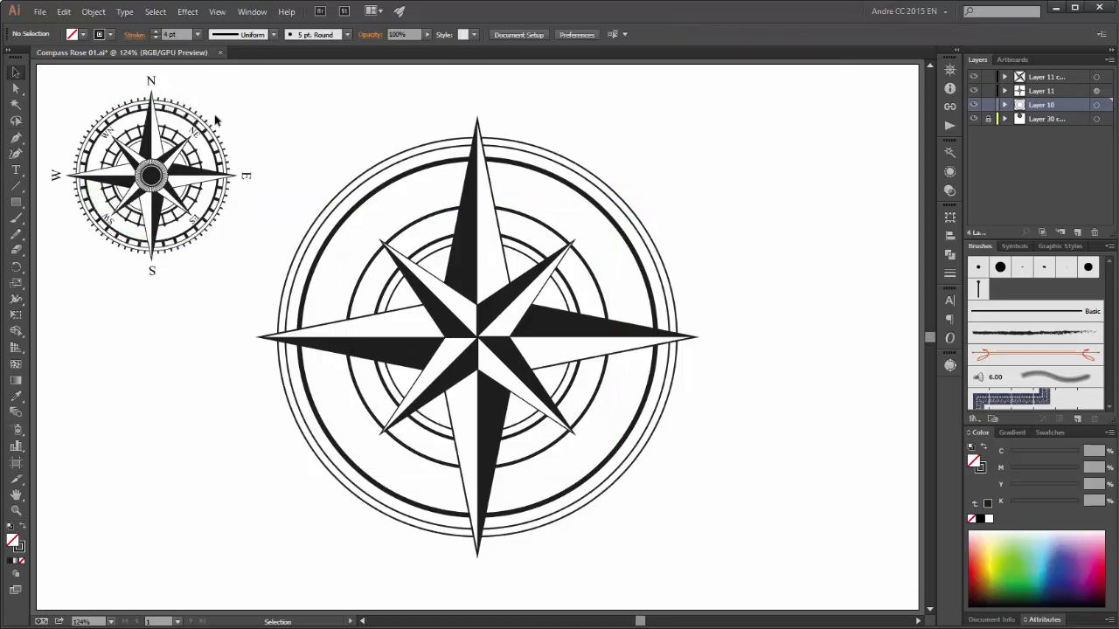
- Hide both star layers and add a new layer directly above Layer 10
click(975, 78)
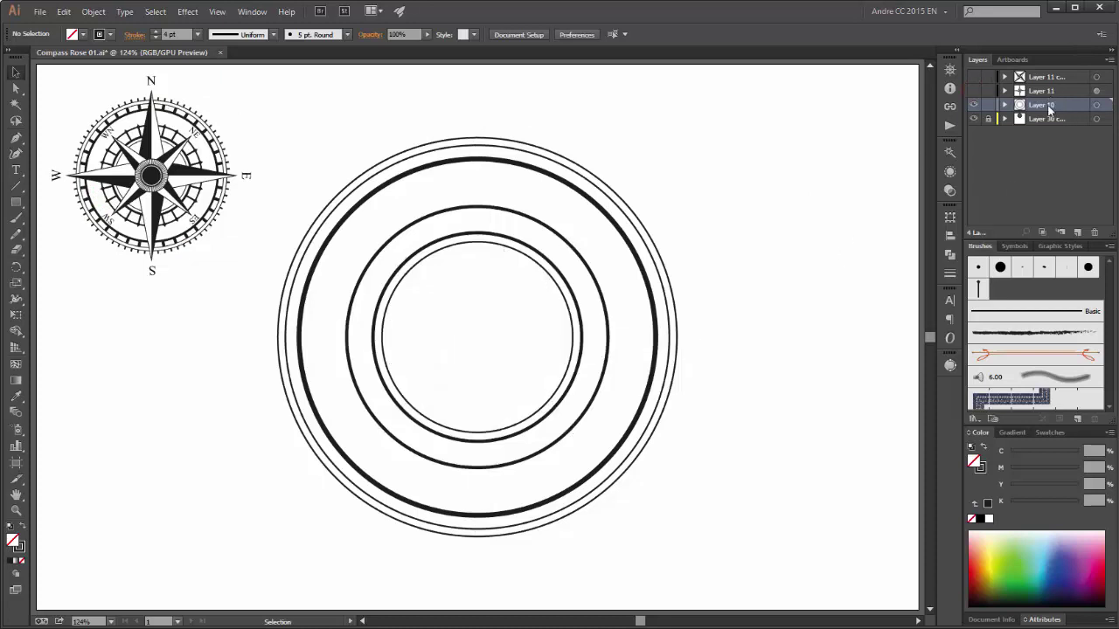
click(1078, 233)
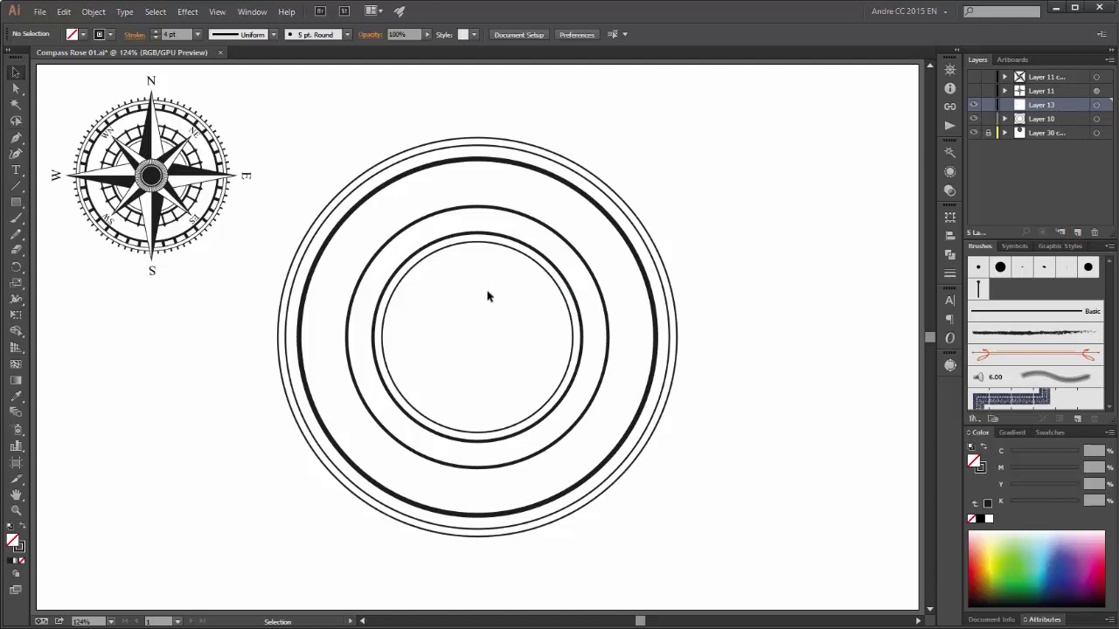
- Draw a square about 10.8 mm wide inside the innermost ring with a black fill and no stroke
click(16, 202)
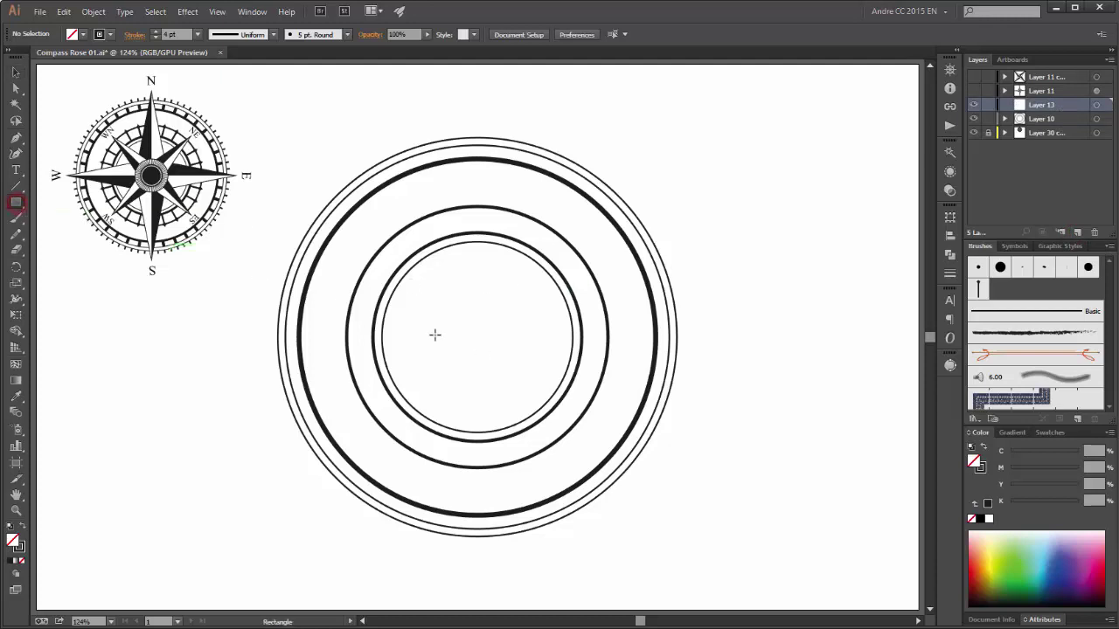
drag(469, 299, 493, 325)
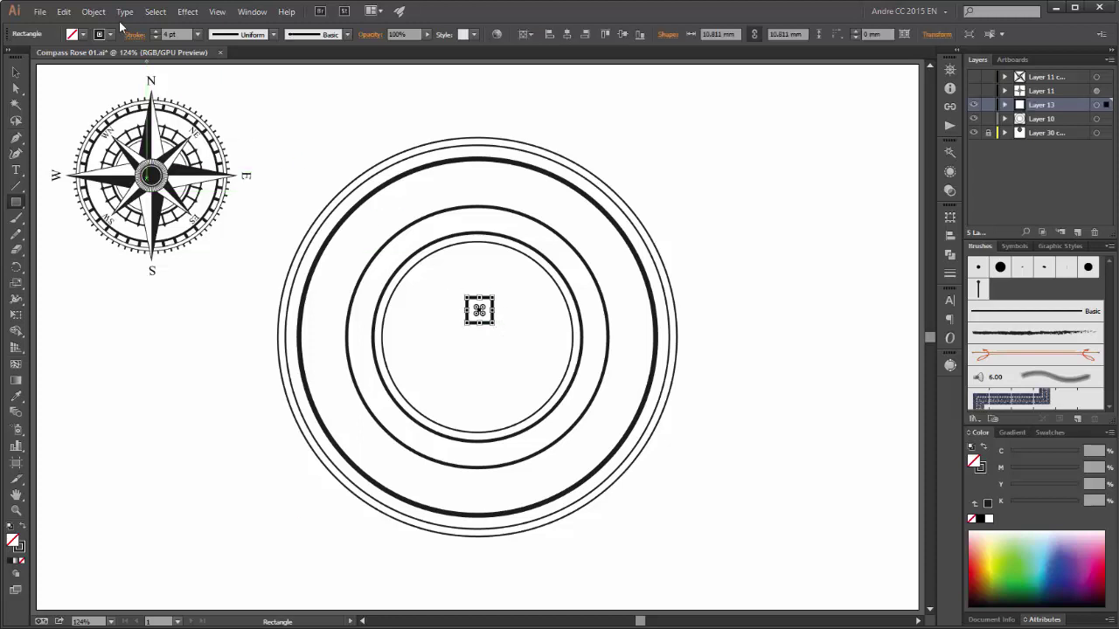
click(110, 34)
click(9, 57)
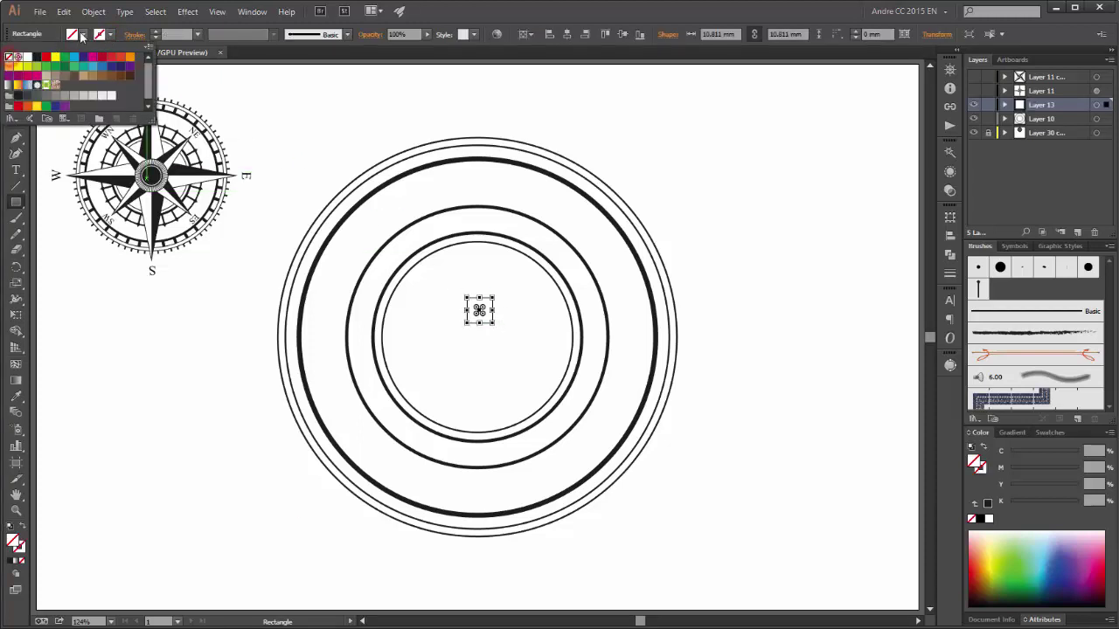
click(82, 35)
click(82, 35)
click(37, 58)
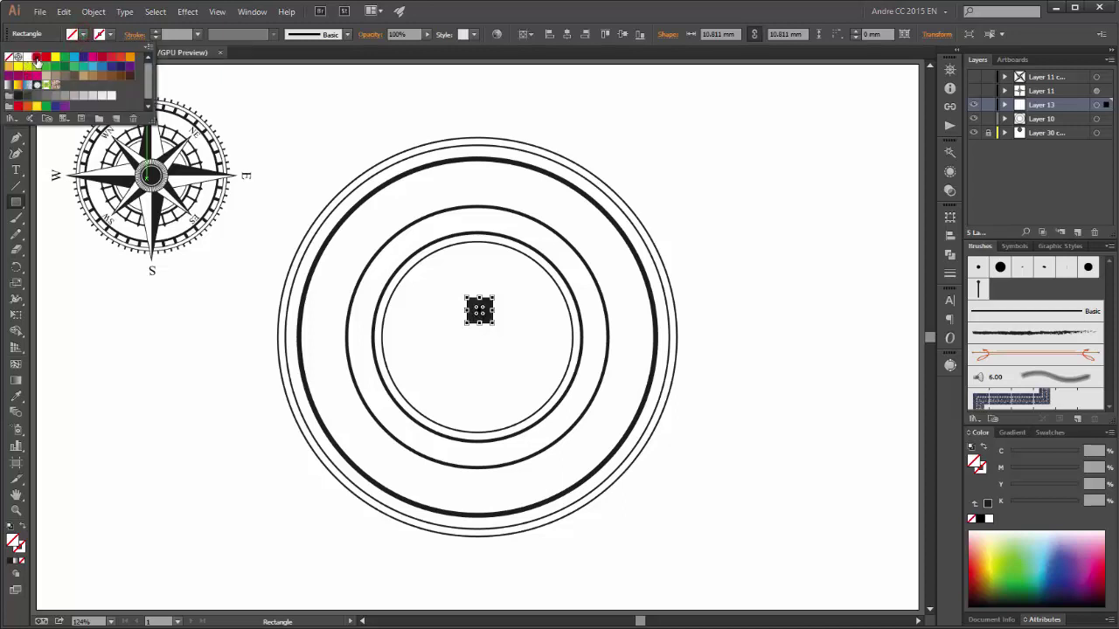
click(495, 20)
- Move the square up inside the innermost ring, then place a duplicate below it and rotate the copy 45° into a diamond
key(v)
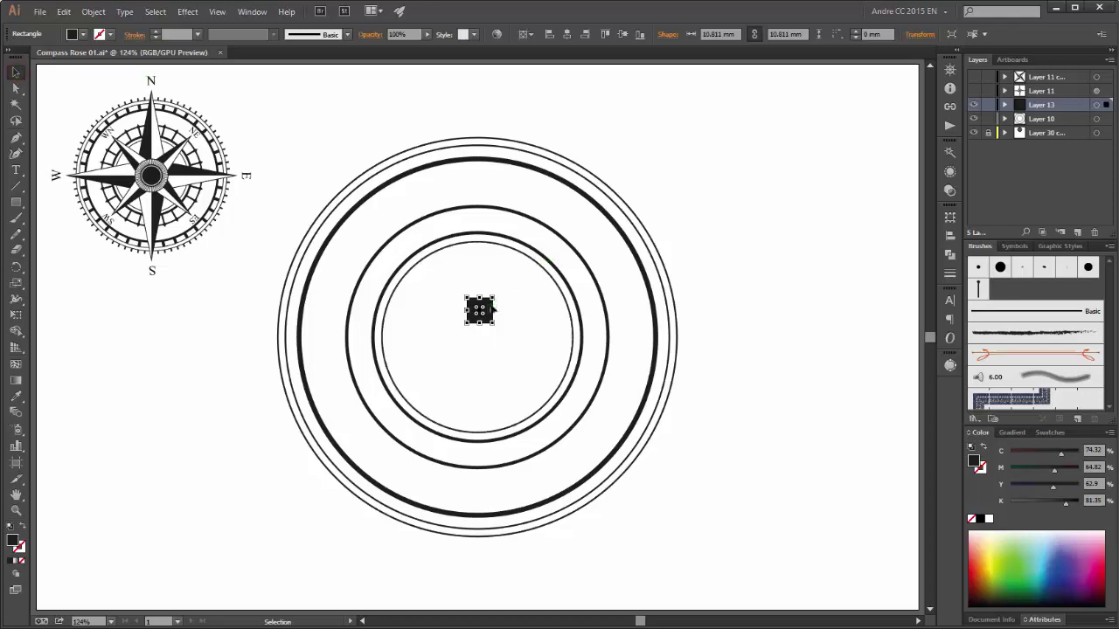
drag(486, 306, 485, 264)
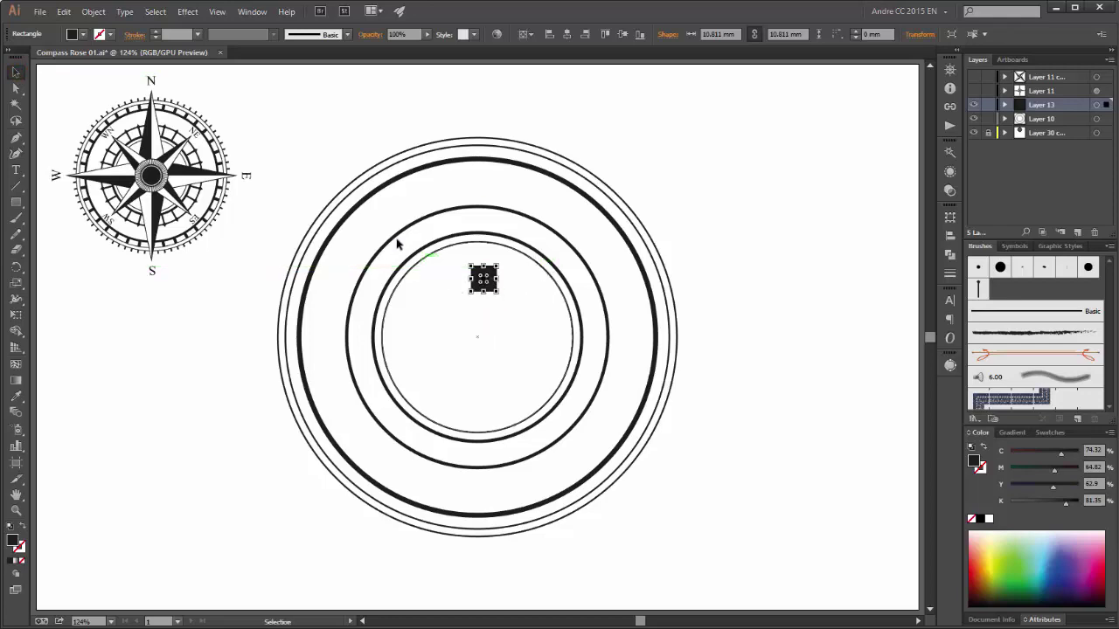
key(z)
drag(376, 233, 527, 270)
key(space)
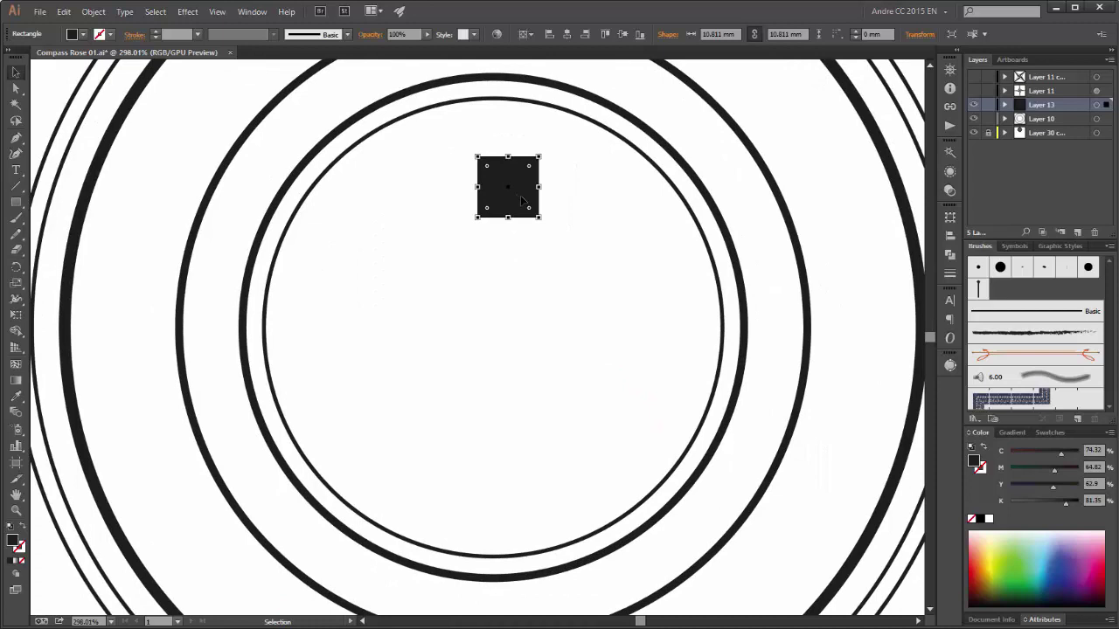
drag(521, 201, 513, 311)
drag(537, 262, 549, 294)
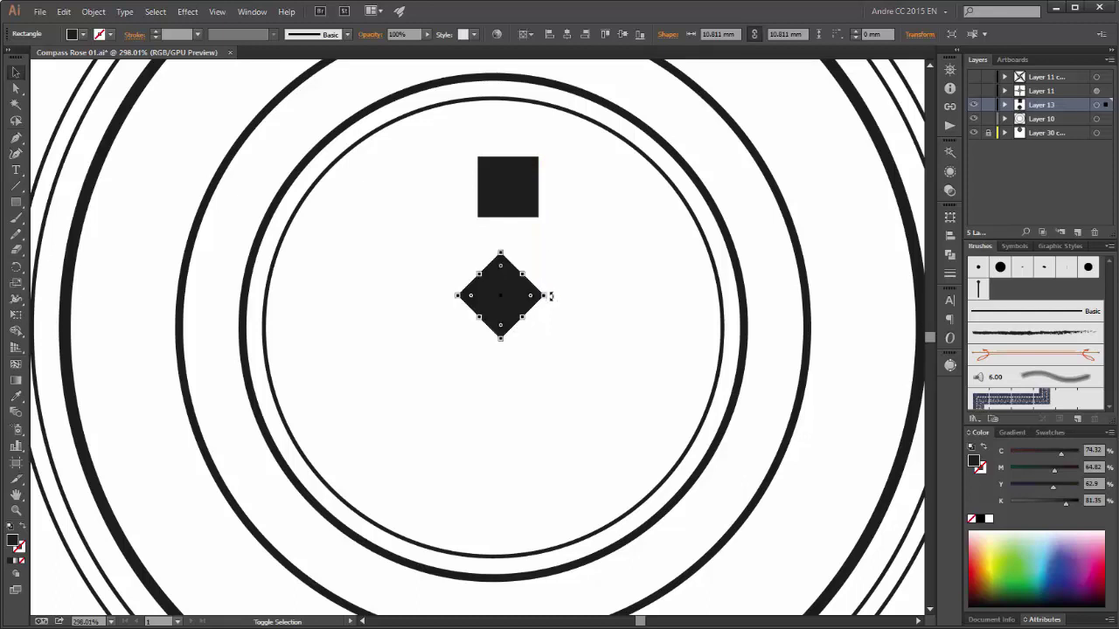
- Move the diamond so that its bottom corner point snaps to the center of the rings
click(16, 88)
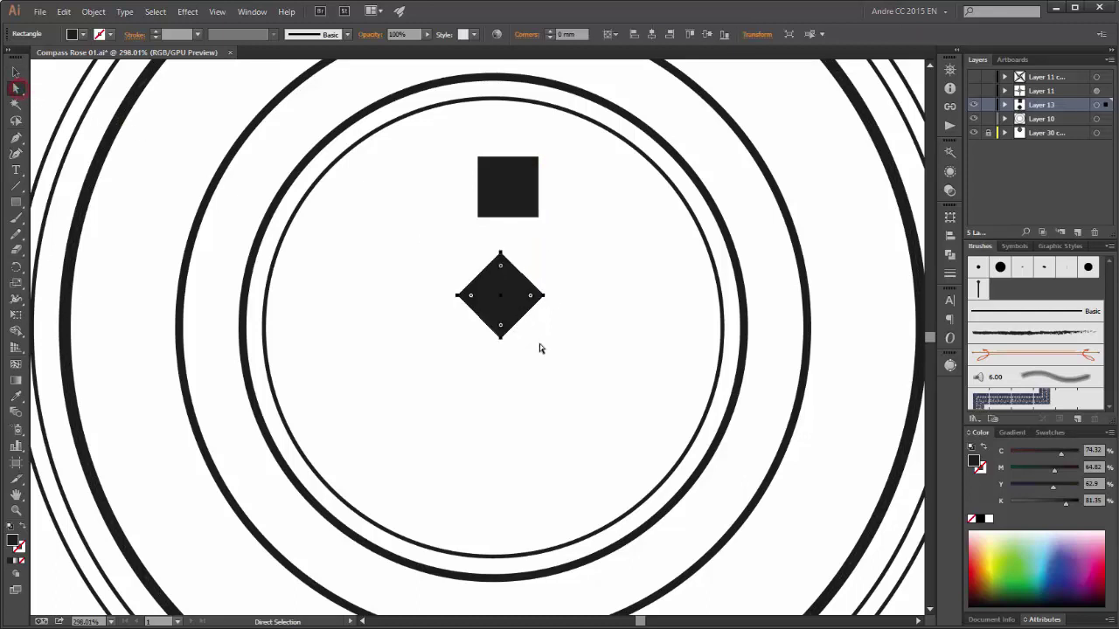
drag(499, 341, 586, 315)
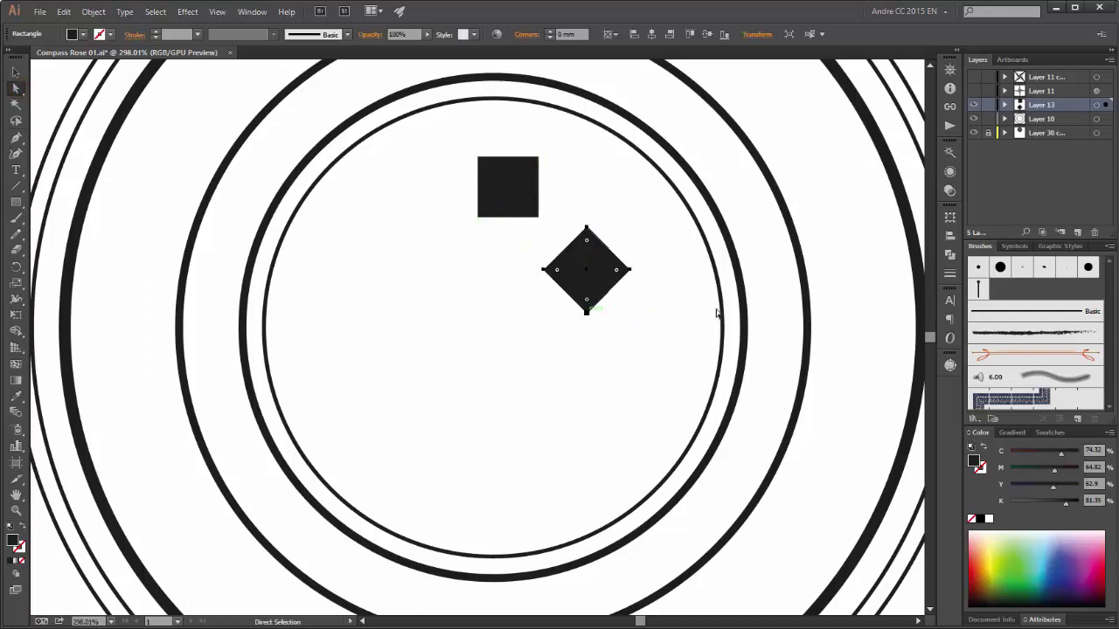
click(1096, 118)
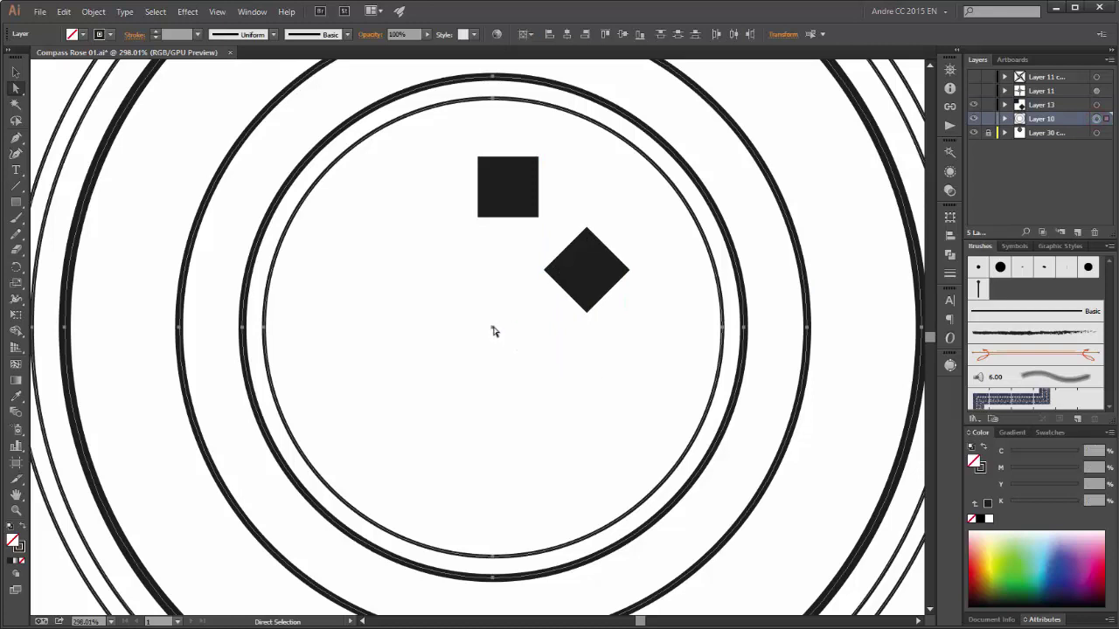
click(1096, 105)
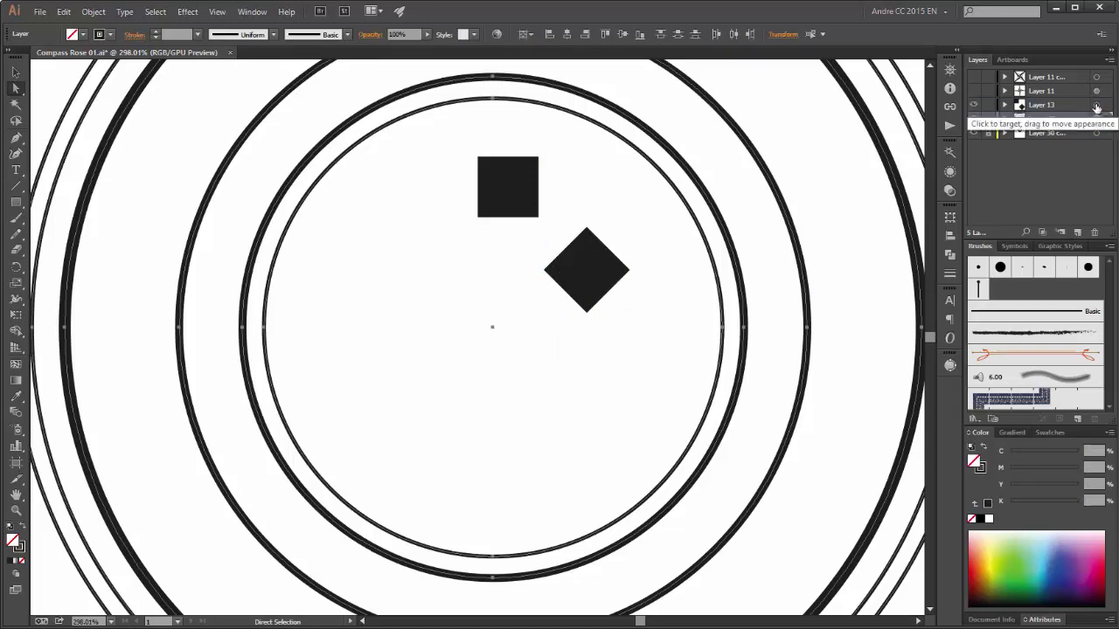
click(586, 271)
drag(584, 315, 494, 334)
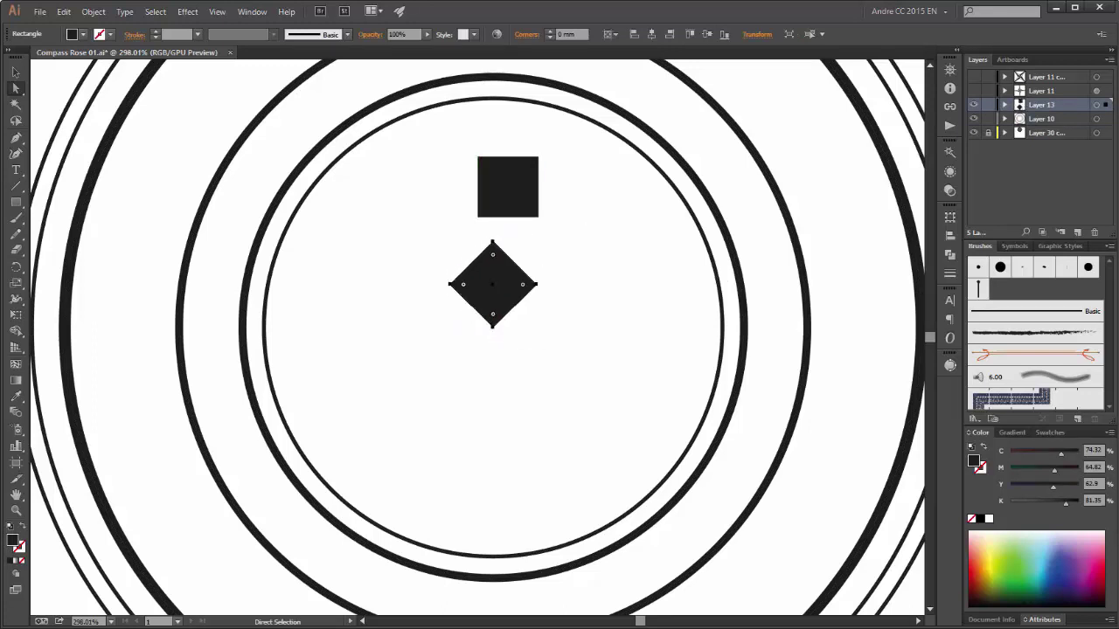
- Center the square vertically in line above the diamond and narrow it around its center to a bar about 2.3 mm wide with Free Transform
click(1096, 120)
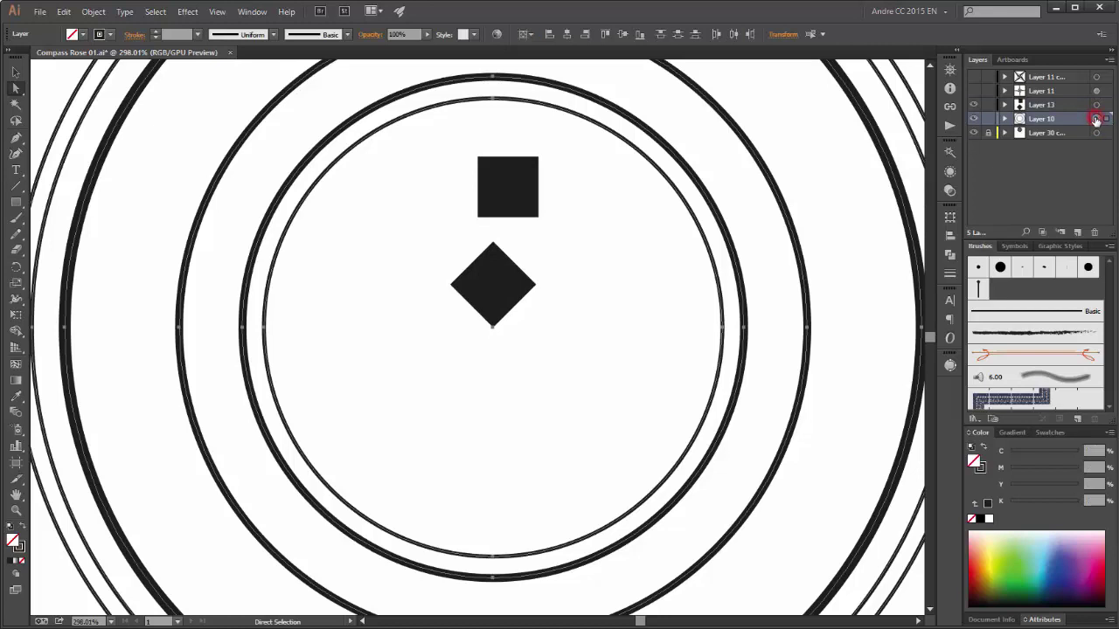
click(1097, 106)
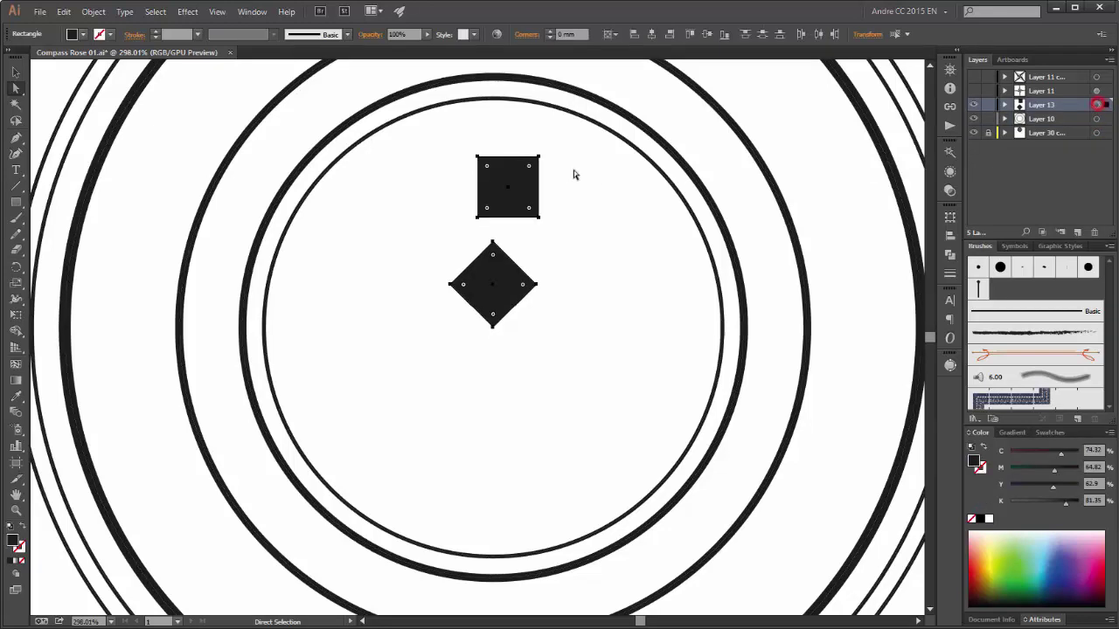
click(584, 182)
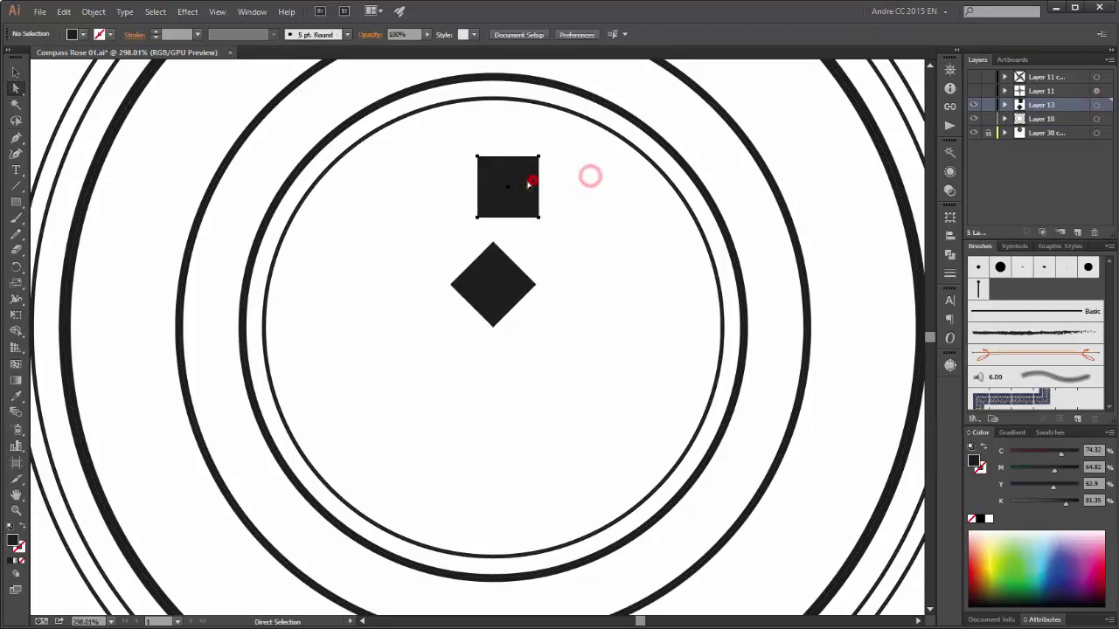
drag(529, 190, 514, 199)
click(15, 314)
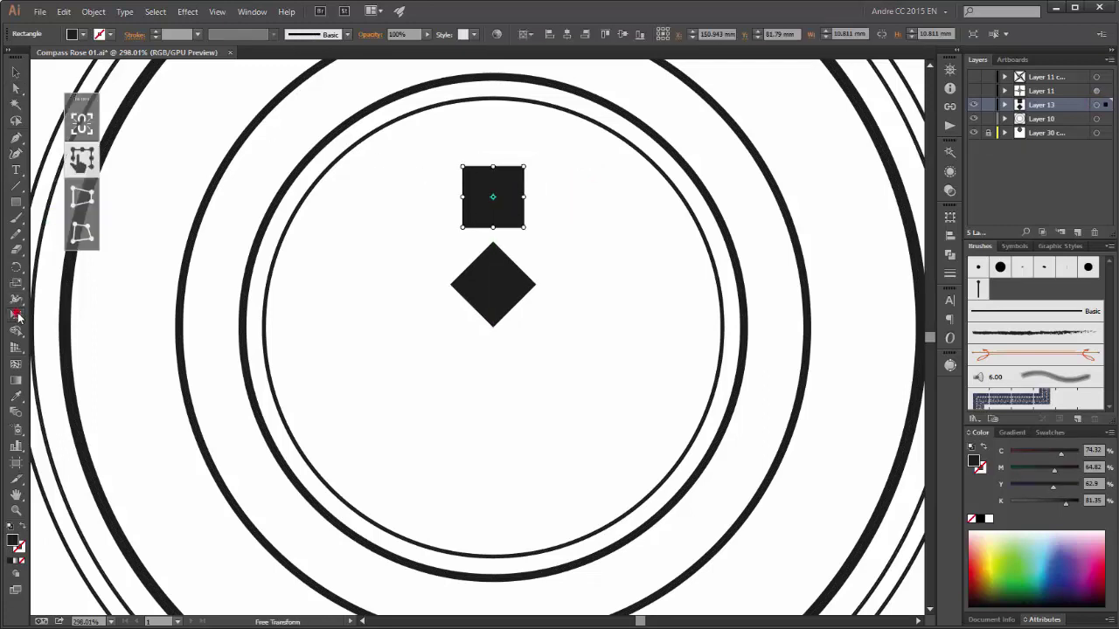
drag(523, 197, 564, 286)
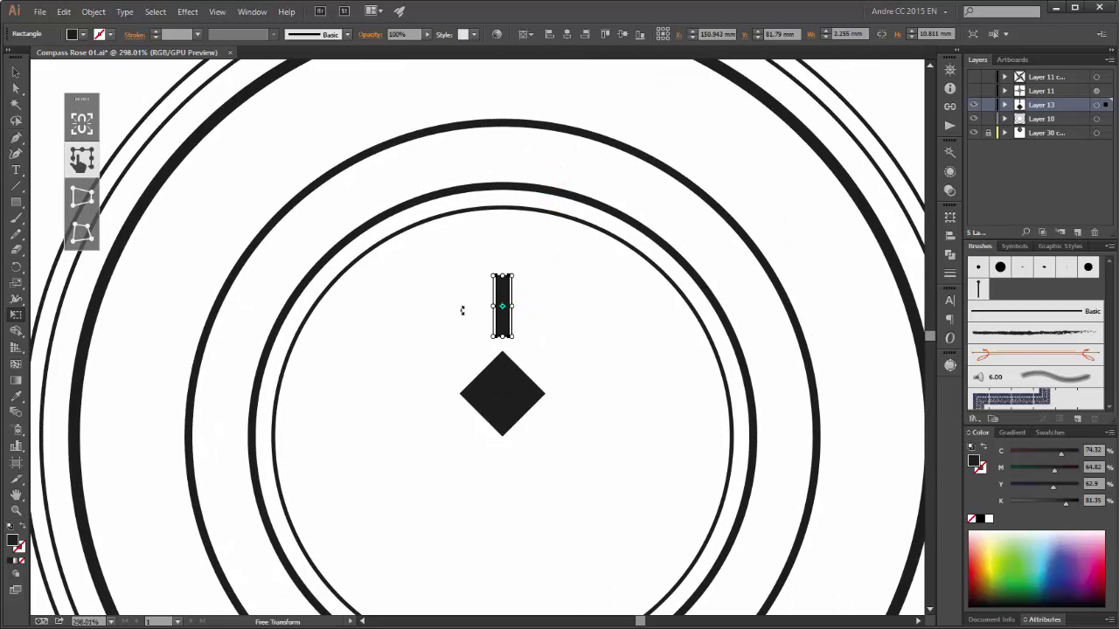
- Move the bar straight up to span the gap between the fourth and fifth rings and narrow it around its center to about 1.3 mm wide
key(shift+Up)
key(shift+Up)
key(shift+Up)
key(shift+Up)
key(shift+Up)
key(shift+Up)
key(shift+Up)
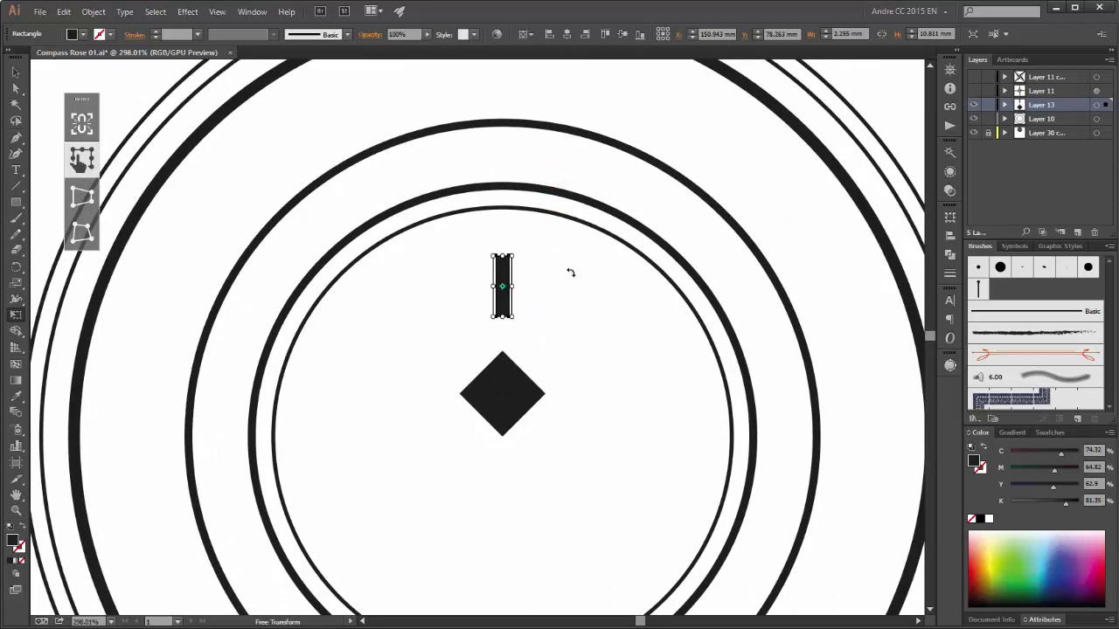
key(Up)
key(Up)
key(Up)
key(Up)
key(Up)
key(Up)
key(Up)
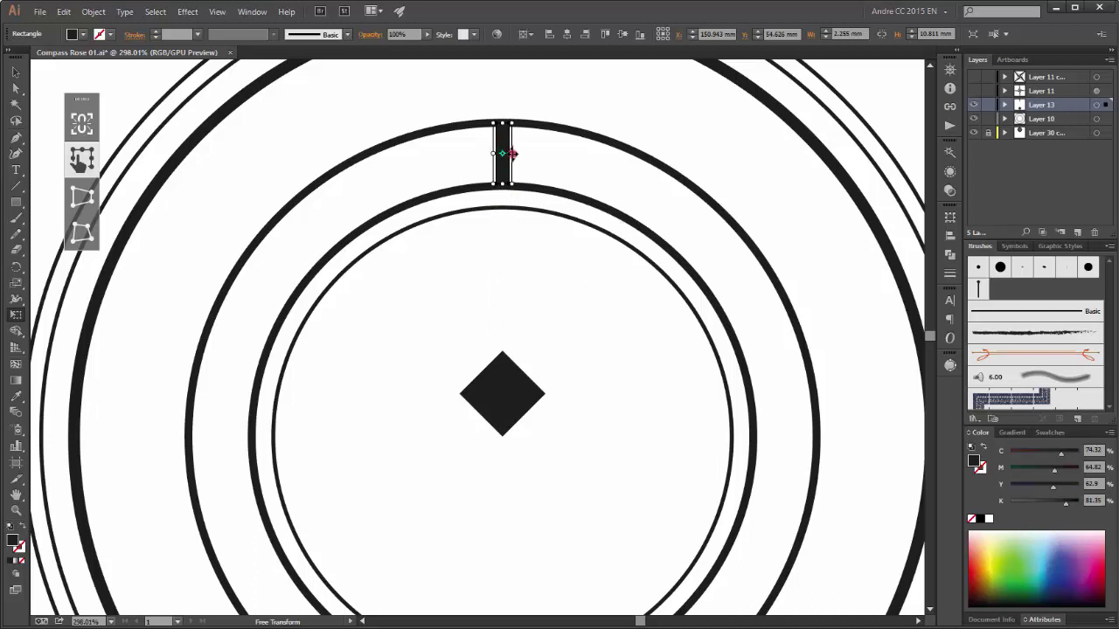
drag(512, 153, 507, 154)
drag(576, 299, 568, 328)
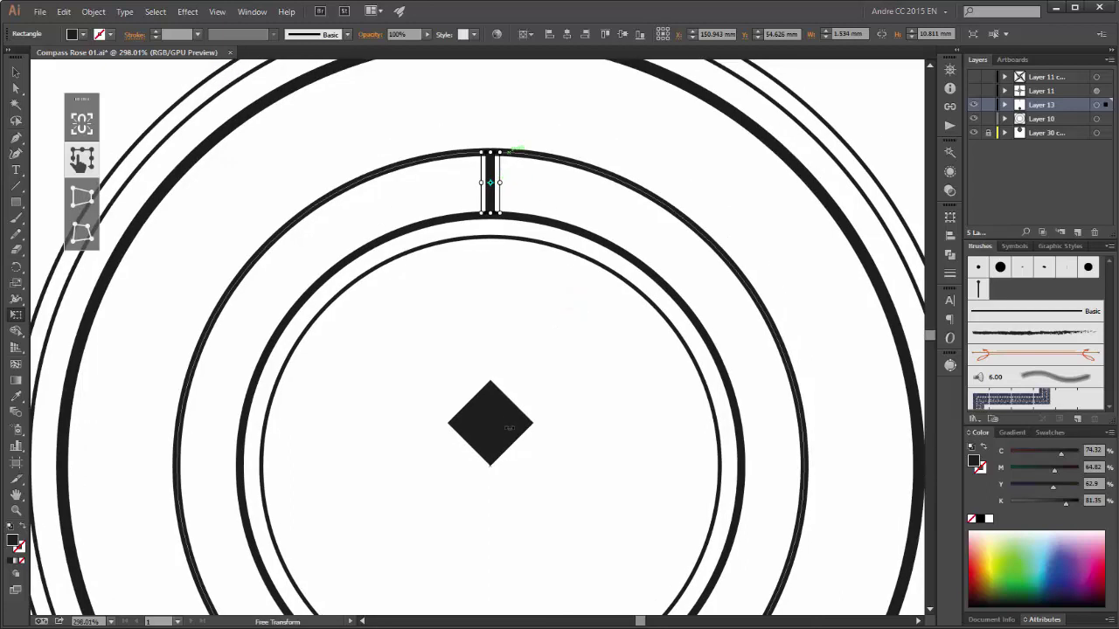
- Place a duplicate of the diamond centered on the bar's upper end at the fourth ring and shrink it to about 5.8 mm per side
click(16, 72)
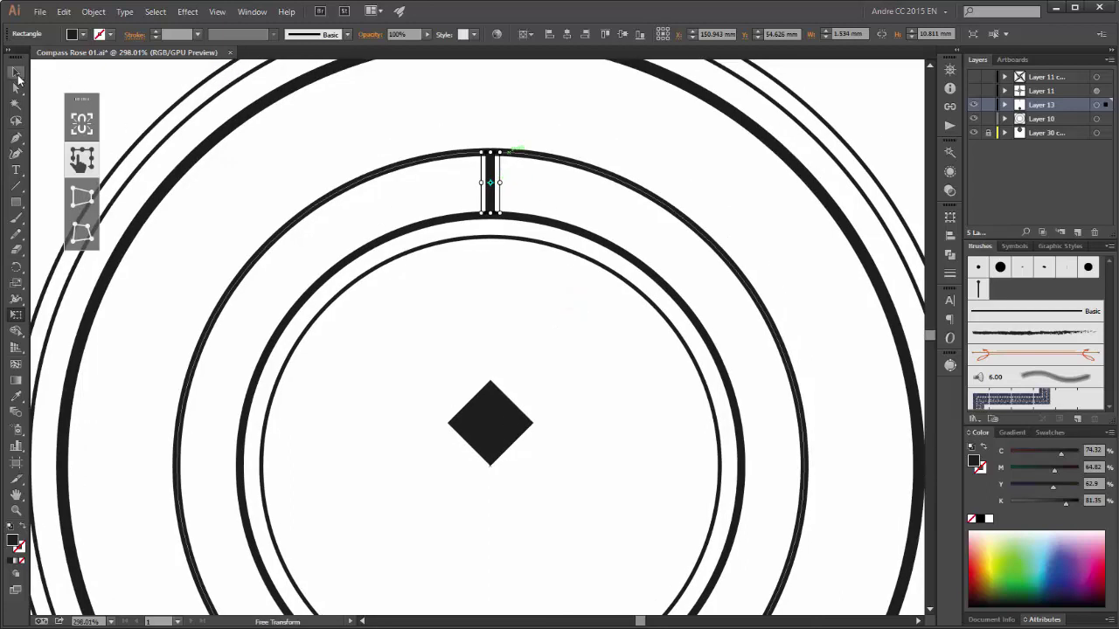
click(489, 404)
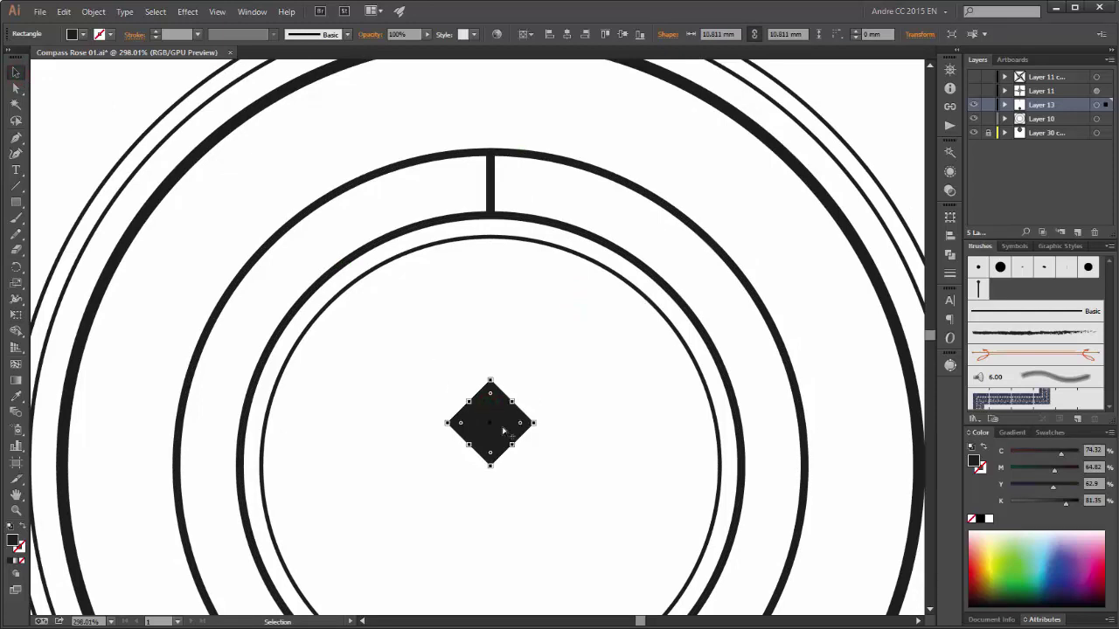
drag(504, 430, 518, 163)
key(l)
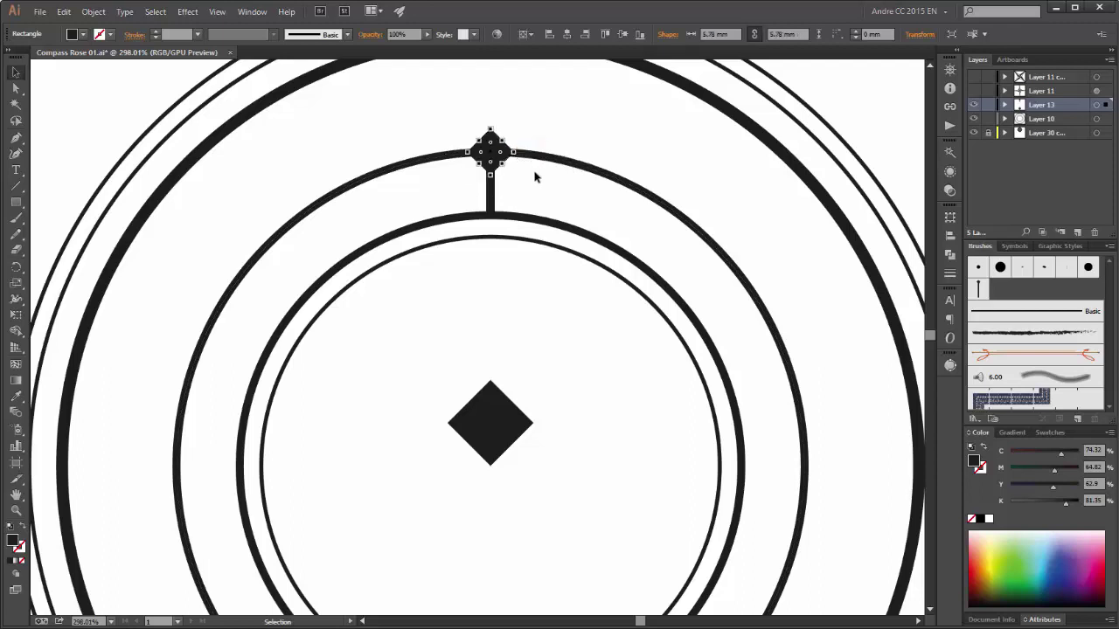
- Apply a Pucker & Bloat effect of -27% to the small diamond on top of the bar
click(189, 12)
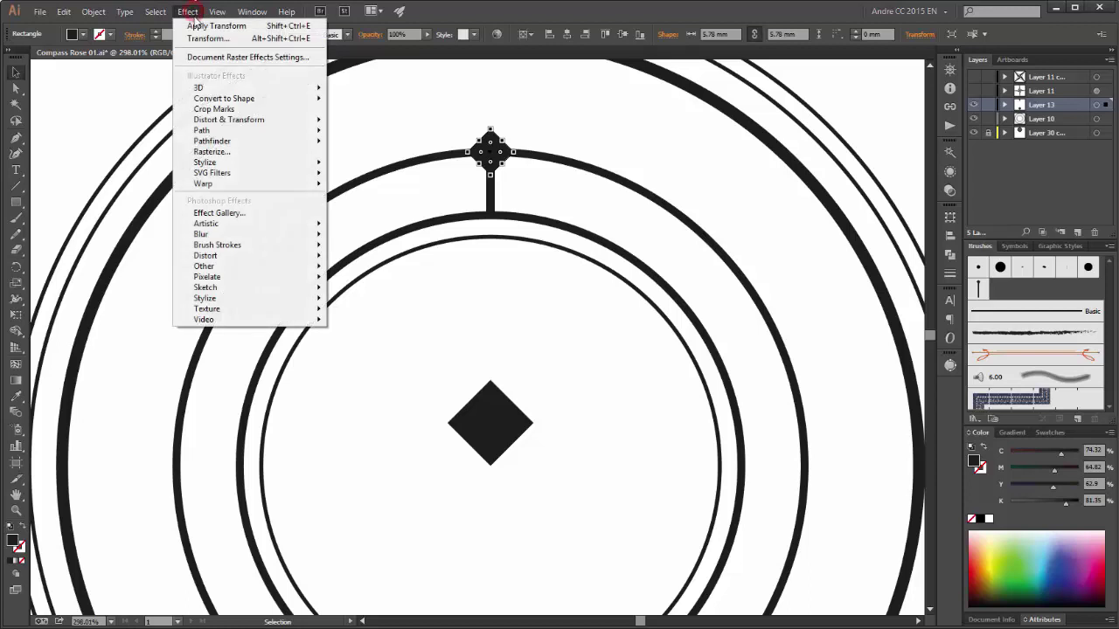
mouse_move(220, 121)
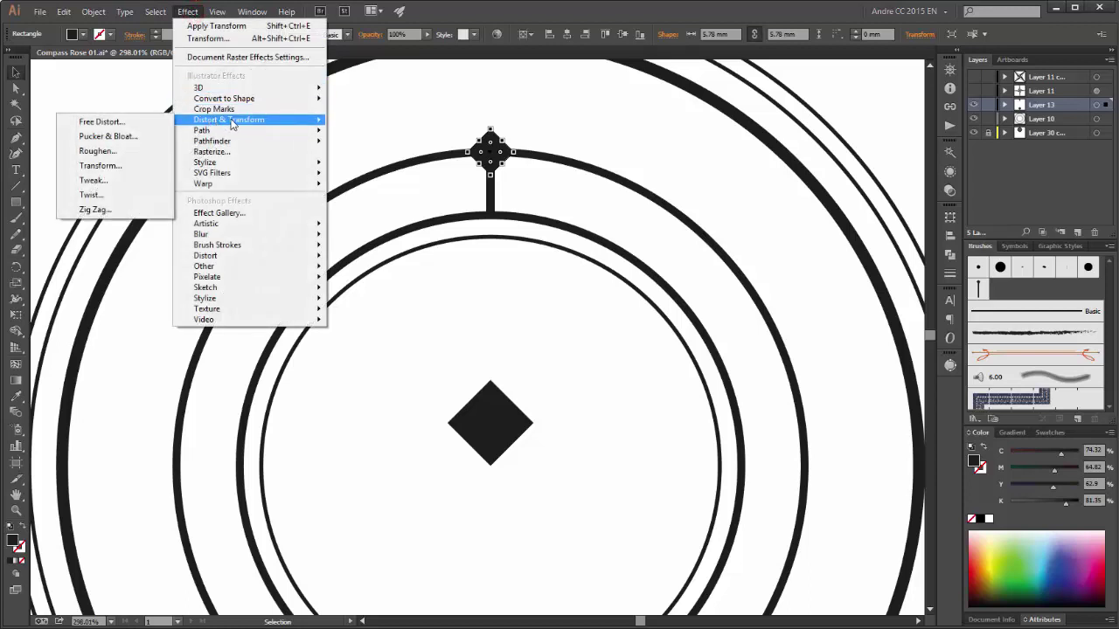
click(98, 136)
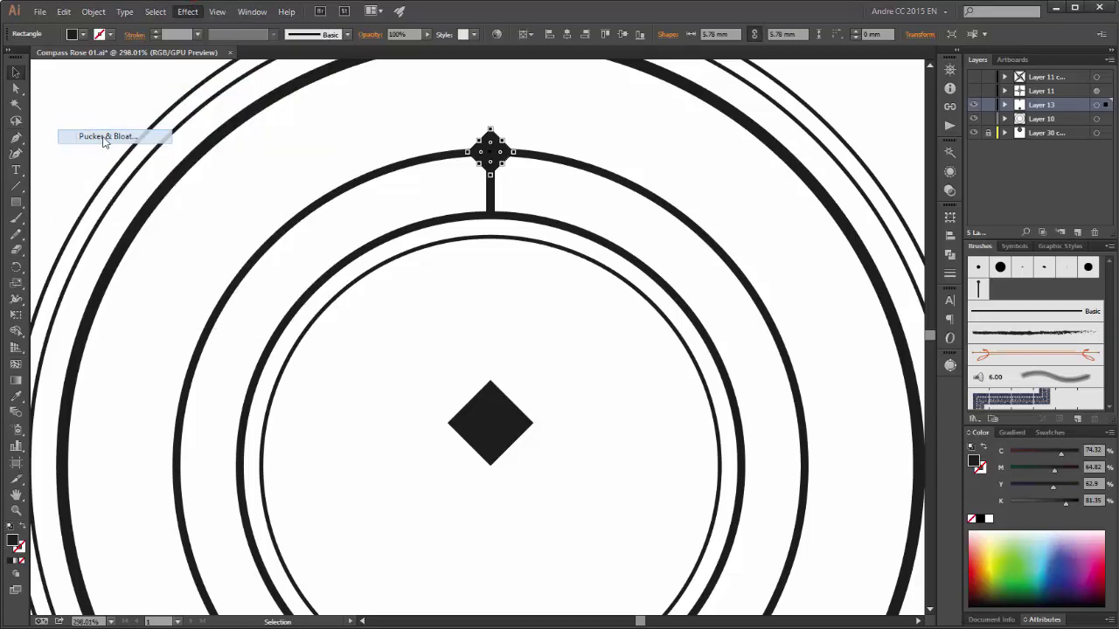
click(673, 188)
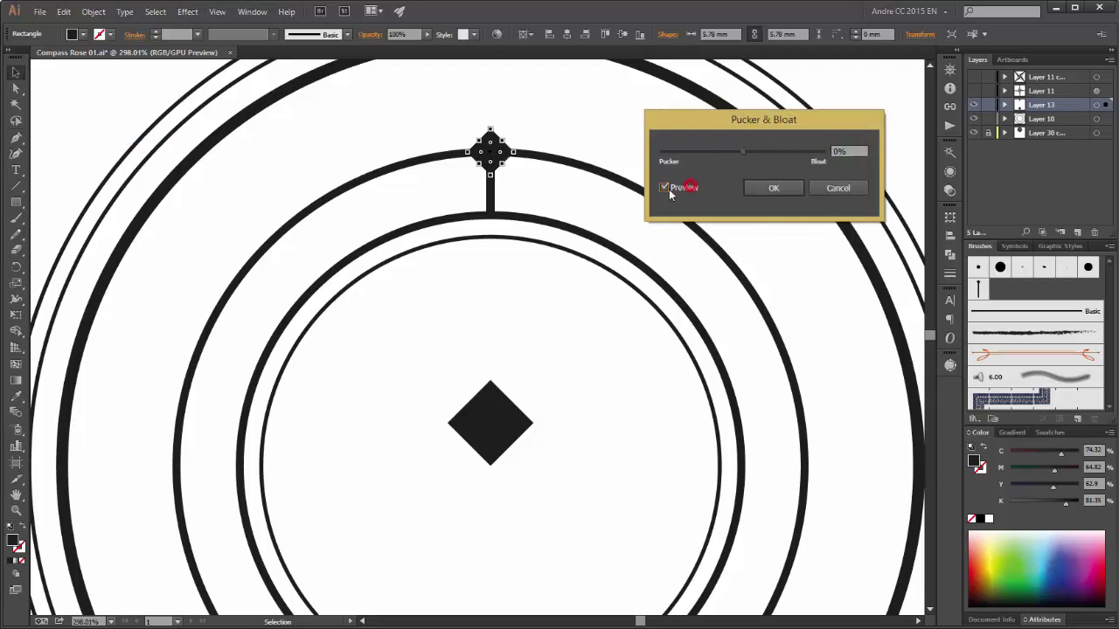
drag(742, 155, 732, 156)
click(765, 191)
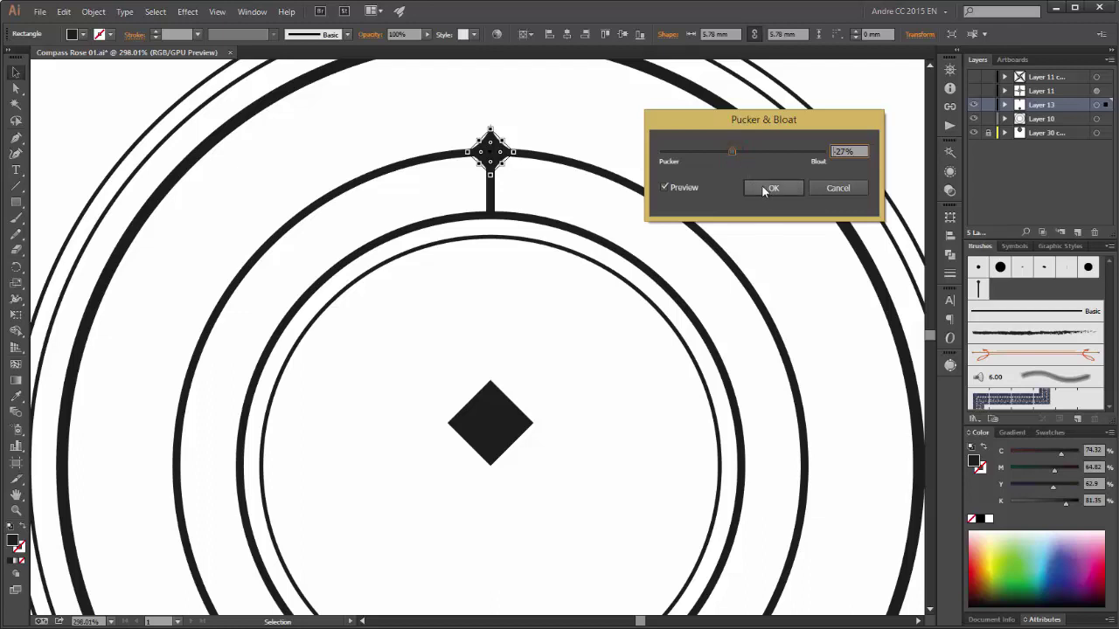
click(772, 190)
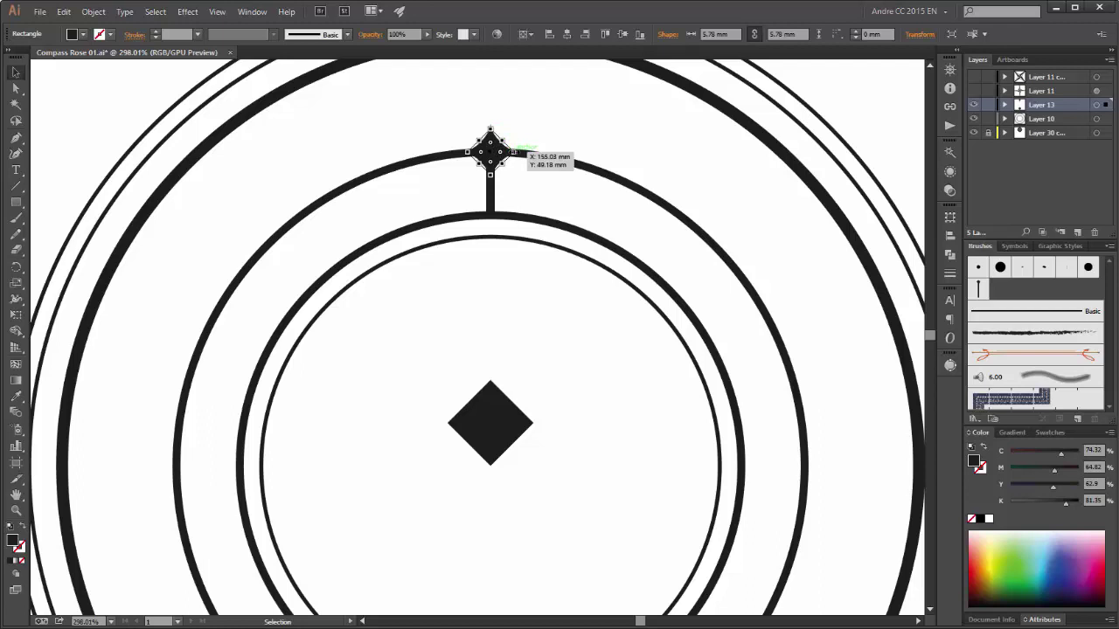
- Shrink the puckered diamond around its center to about 5 mm per side and expand its appearance
key(ctrl+shift+a)
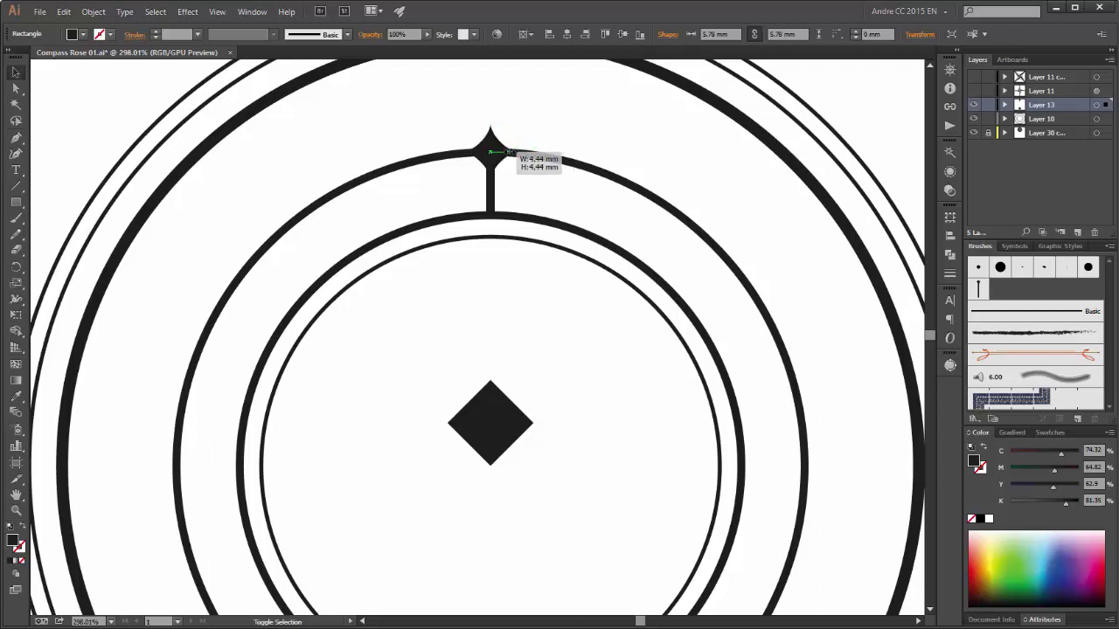
click(509, 152)
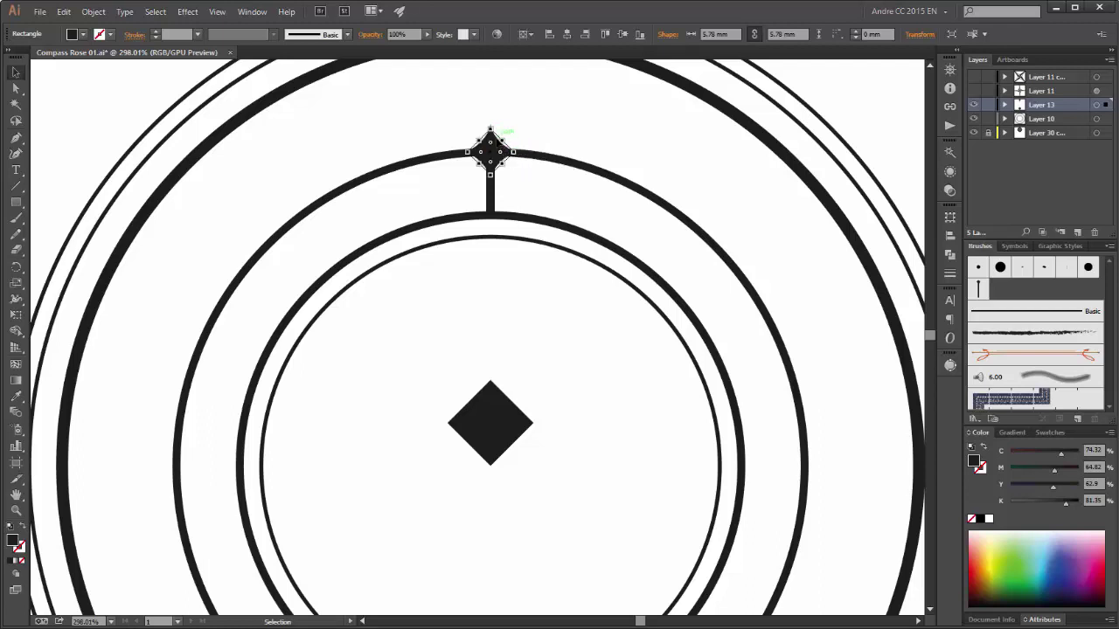
key(ctrl+equal)
key(ctrl+equal)
key(ctrl+equal)
key(ctrl+equal)
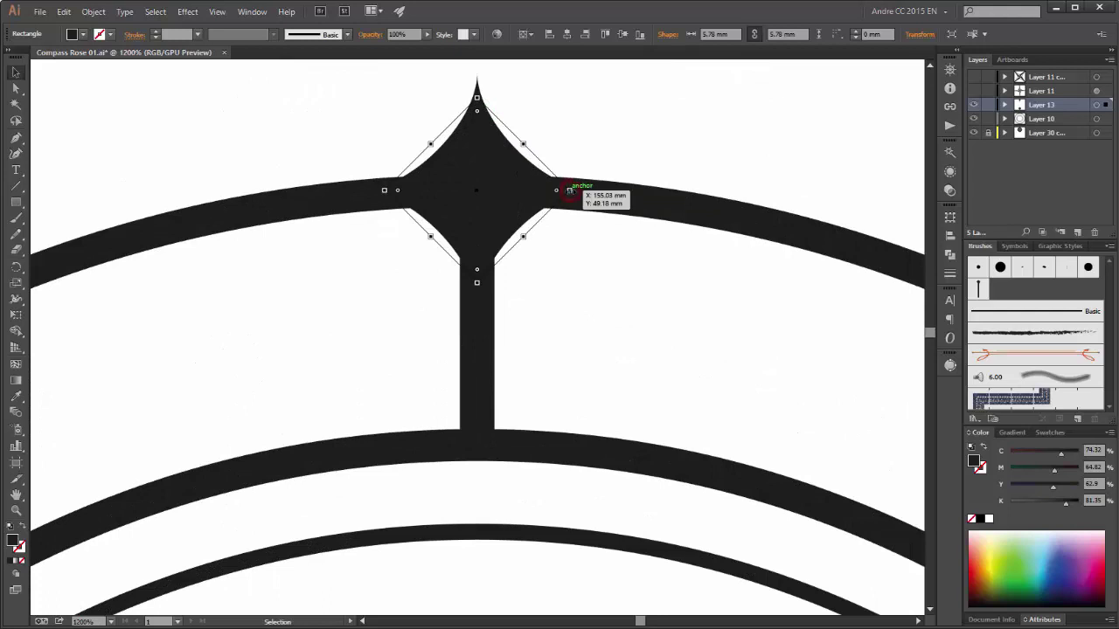
drag(476, 190, 563, 192)
drag(558, 190, 556, 190)
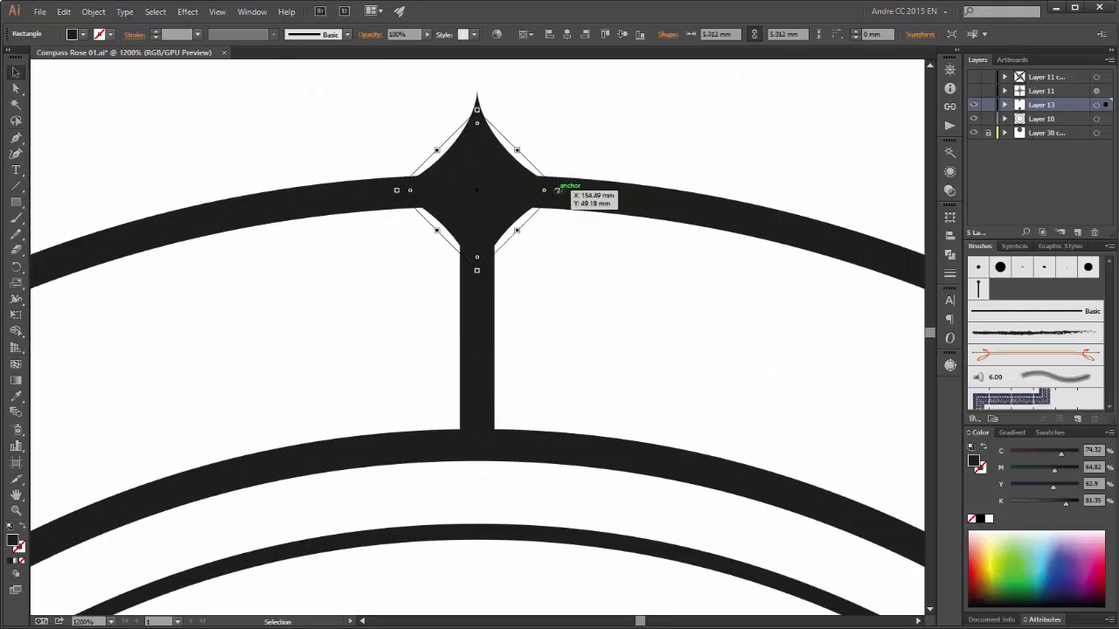
click(92, 12)
click(123, 170)
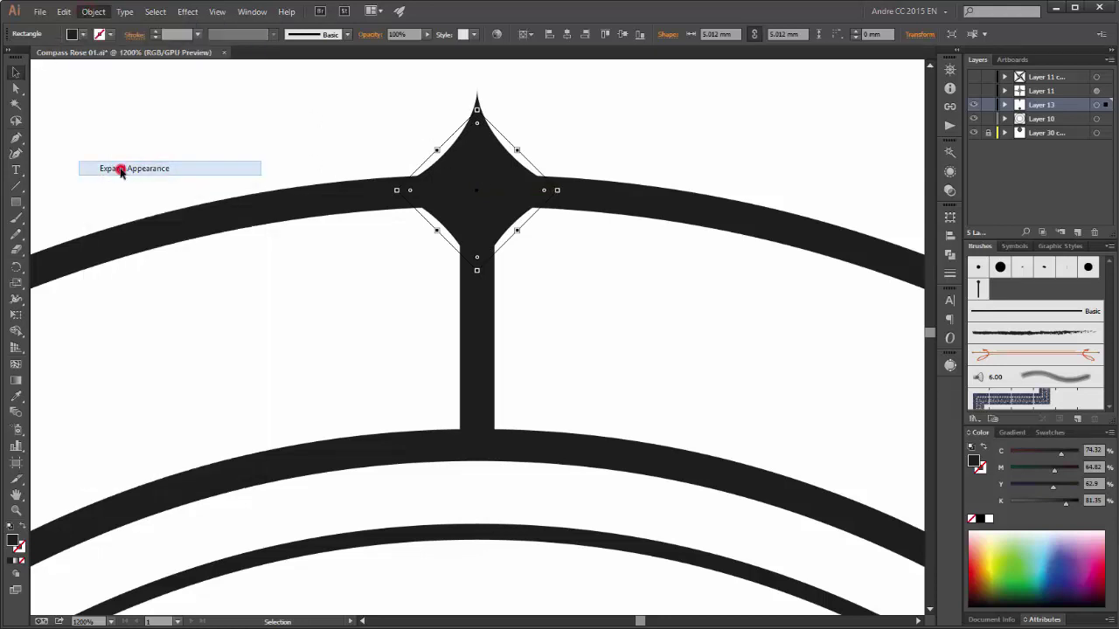
- Target all artwork on Layer 13 and configure a Transform effect with a 15° rotation and 29 copies
key(ctrl+minus)
key(ctrl+minus)
key(ctrl+minus)
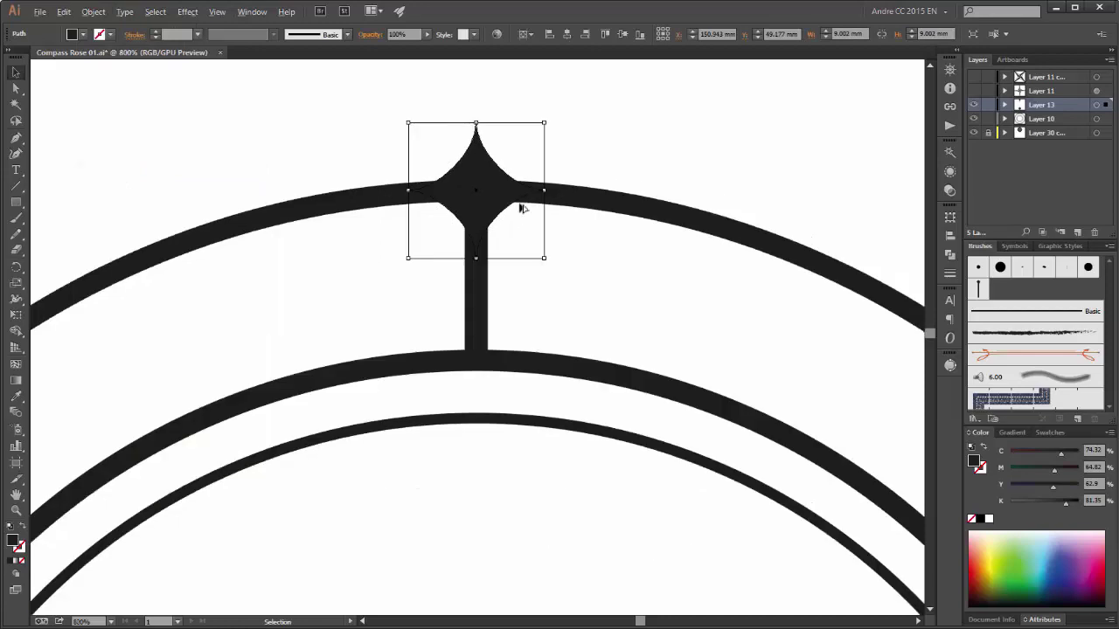
key(ctrl+minus)
scroll(569, 261, down, 1)
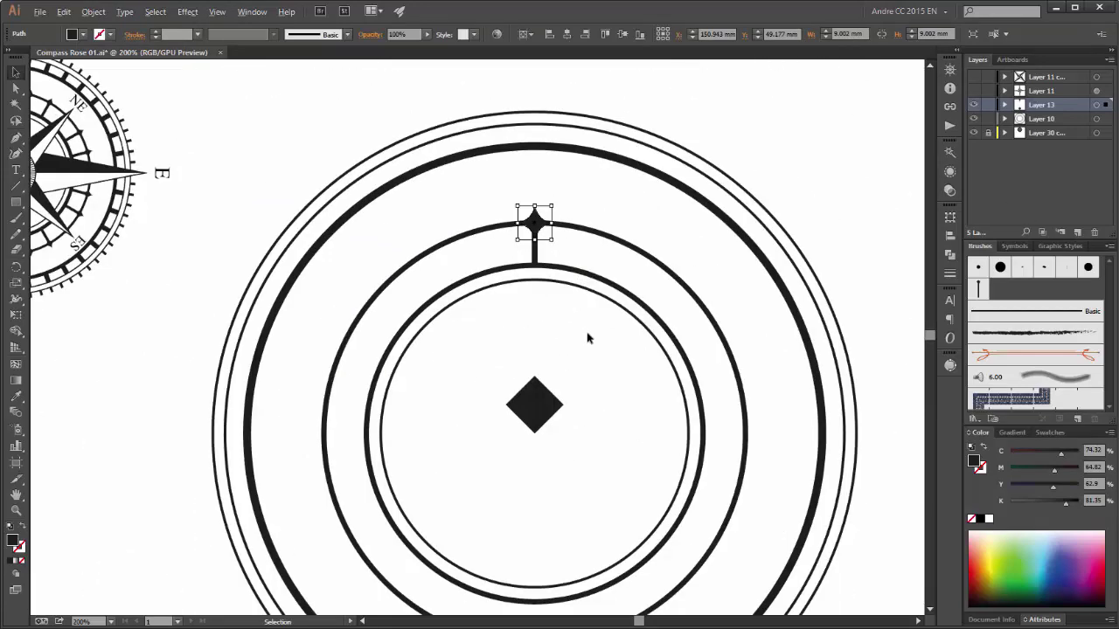
scroll(586, 340, up, 1)
scroll(507, 242, up, 1)
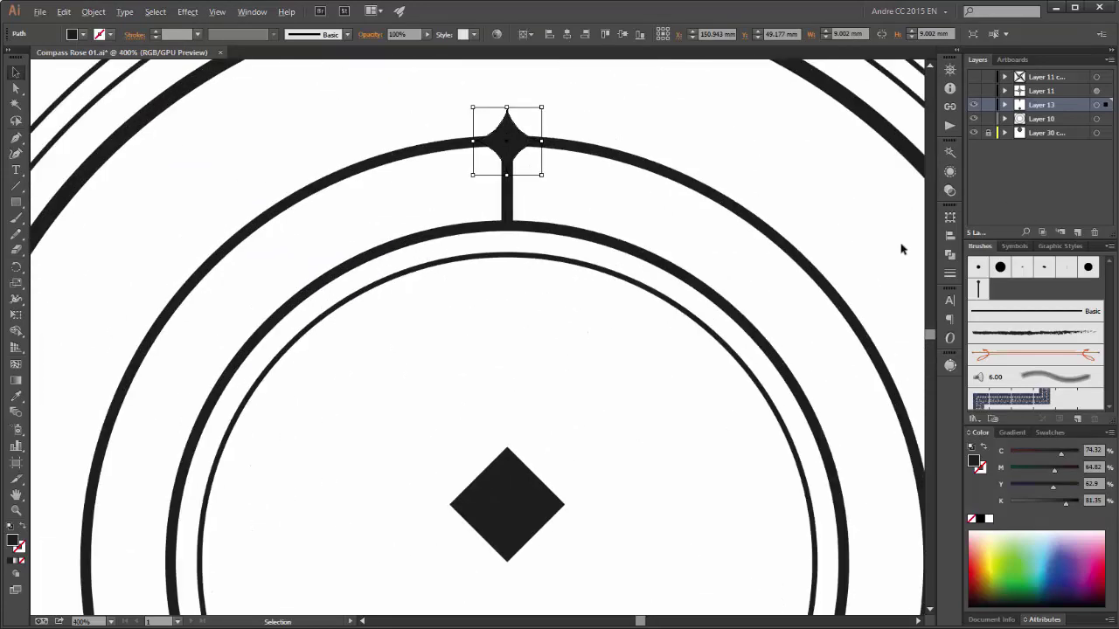
click(1096, 105)
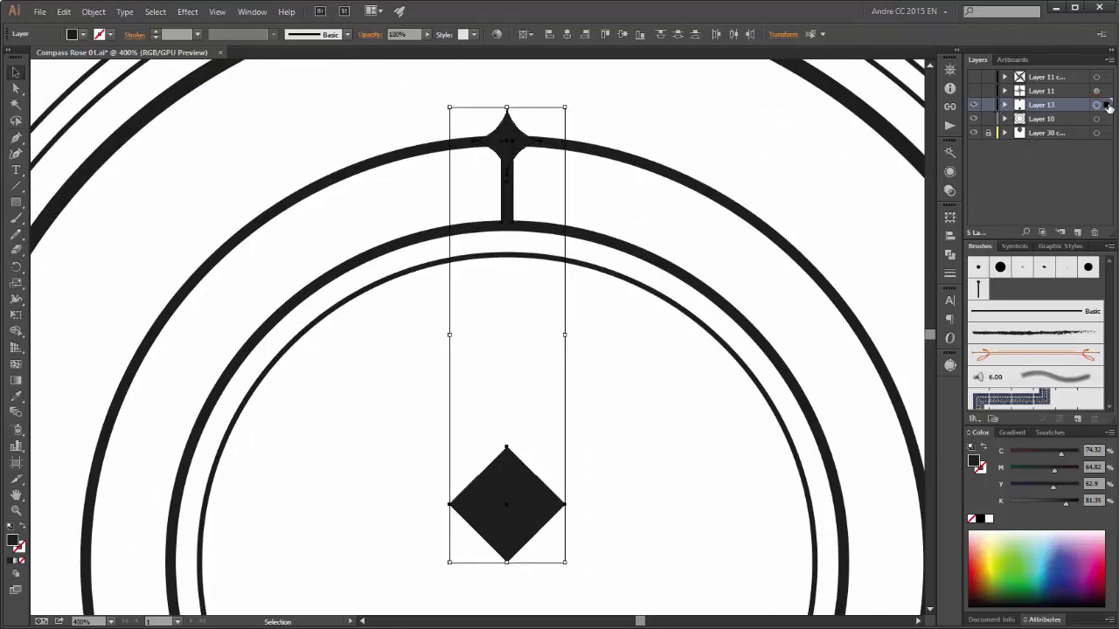
click(184, 11)
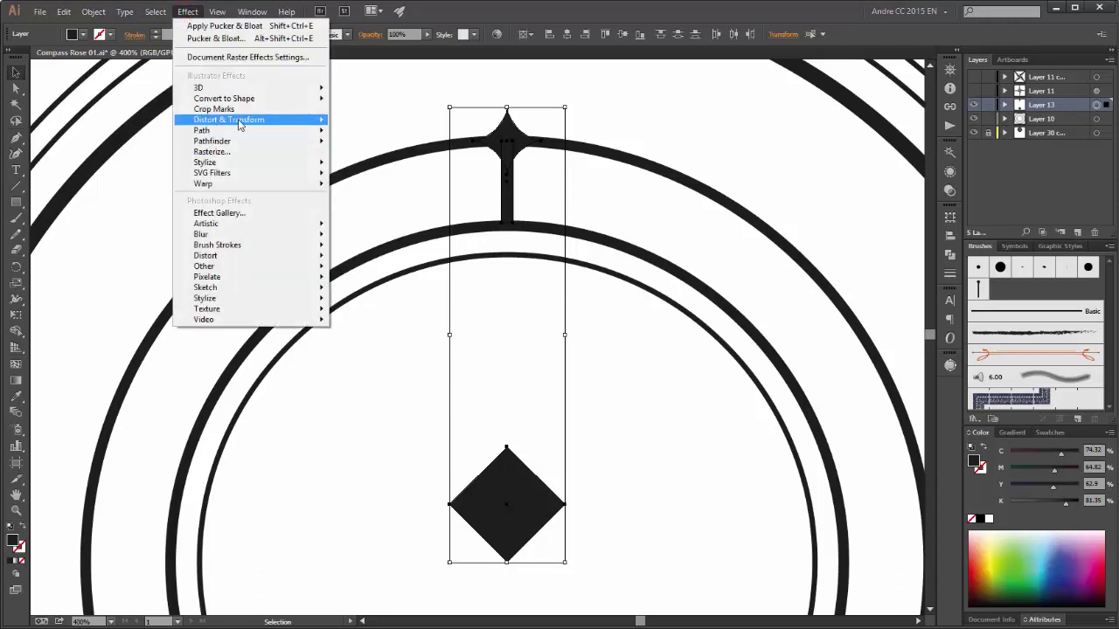
mouse_move(185, 123)
click(98, 165)
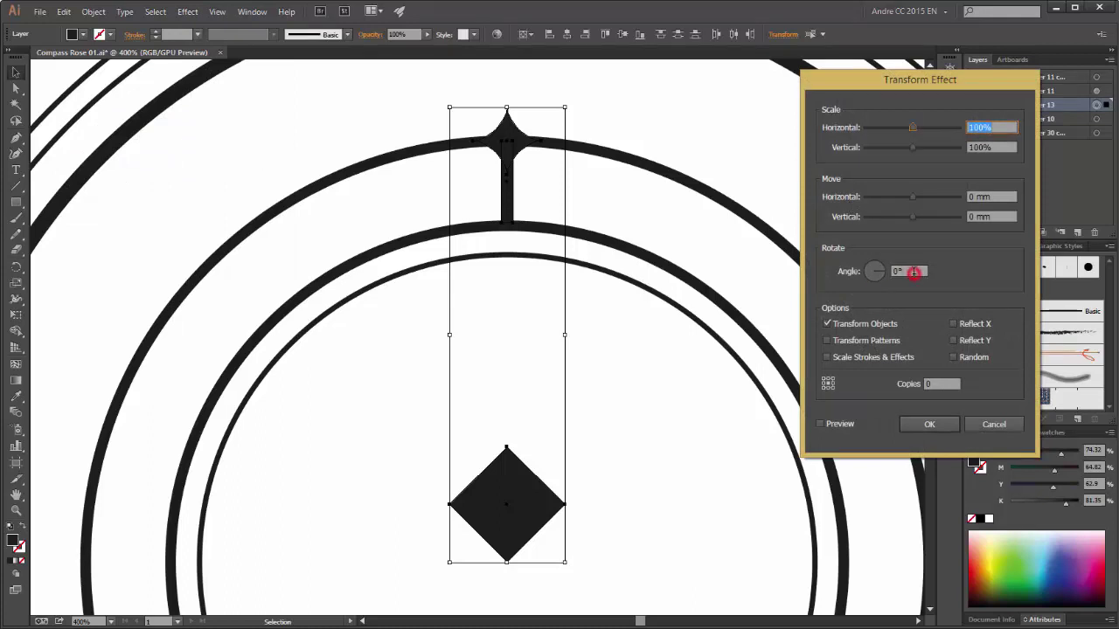
click(913, 272)
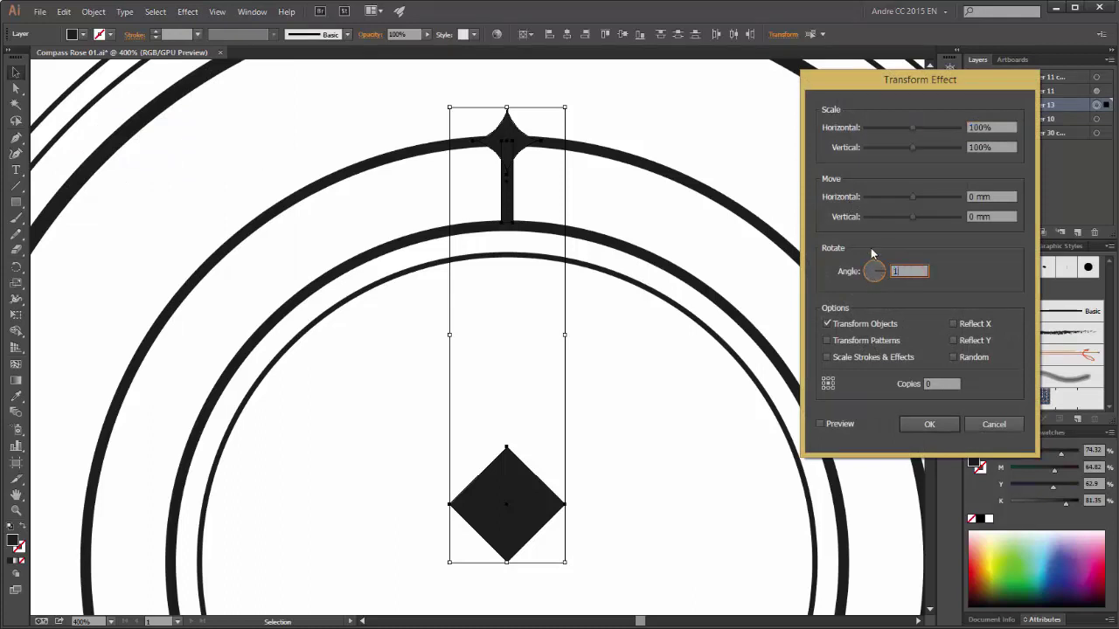
click(943, 385)
text(2)
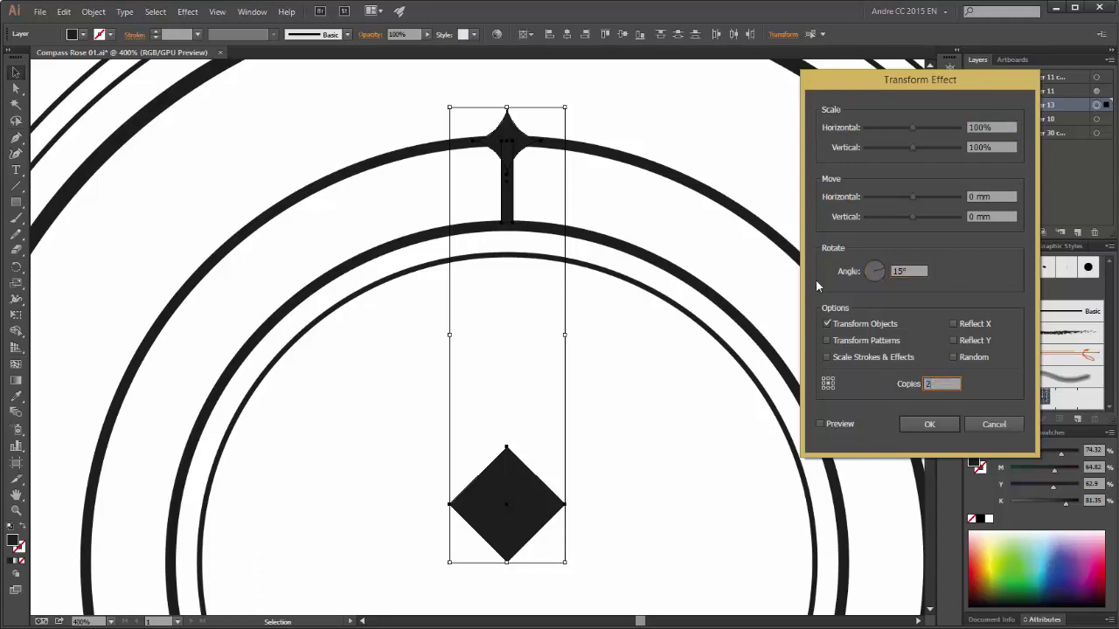
text(9)
- Preview the Transform effect, set its reference point to bottom center and apply it
click(826, 424)
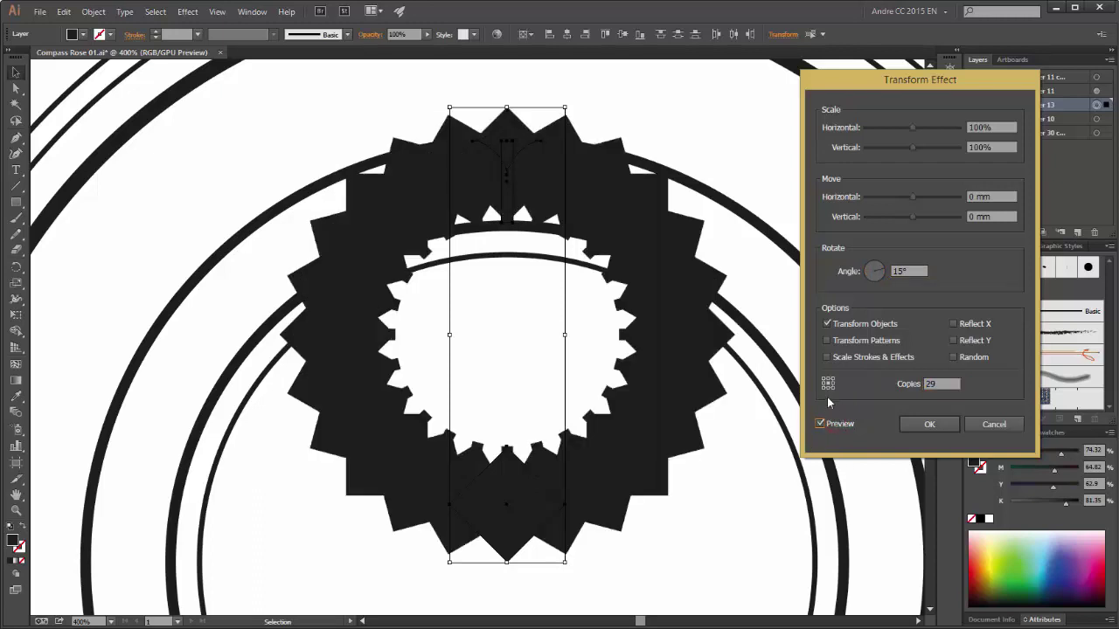
click(828, 388)
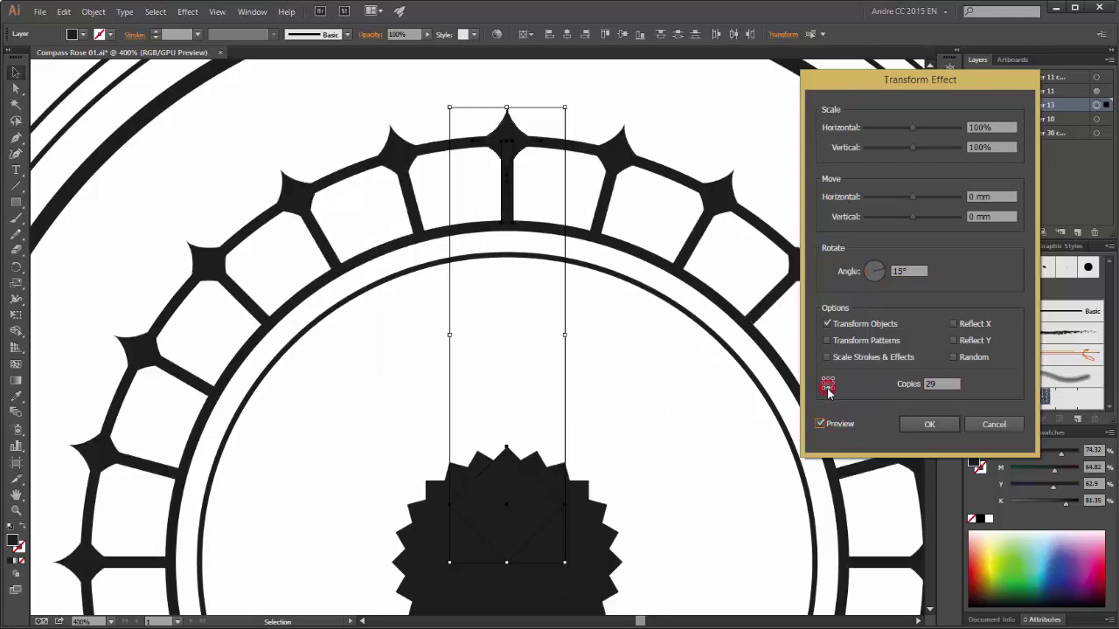
click(931, 427)
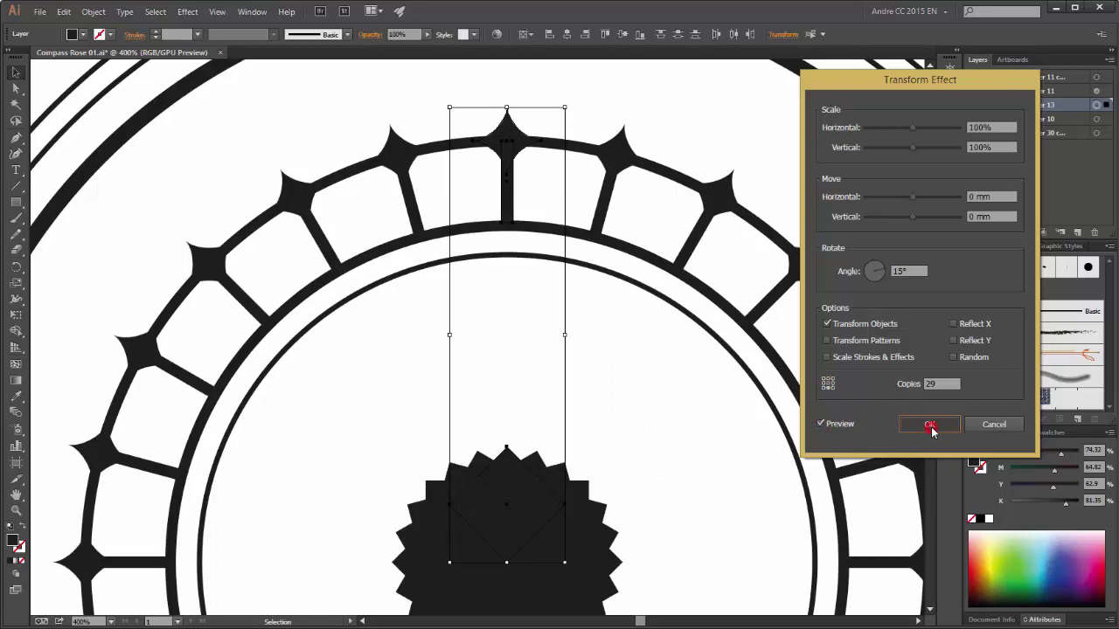
- Check the repeated ring pattern against the eight-pointed star by temporarily showing Layer 11 and its copy
scroll(706, 442, down, 4)
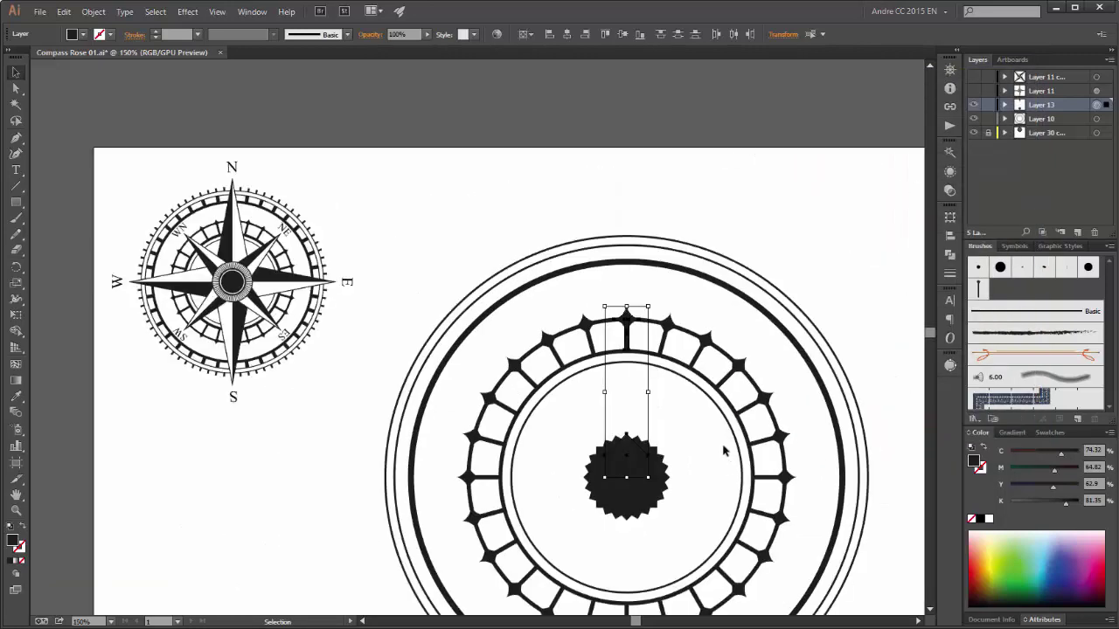
drag(724, 451, 621, 344)
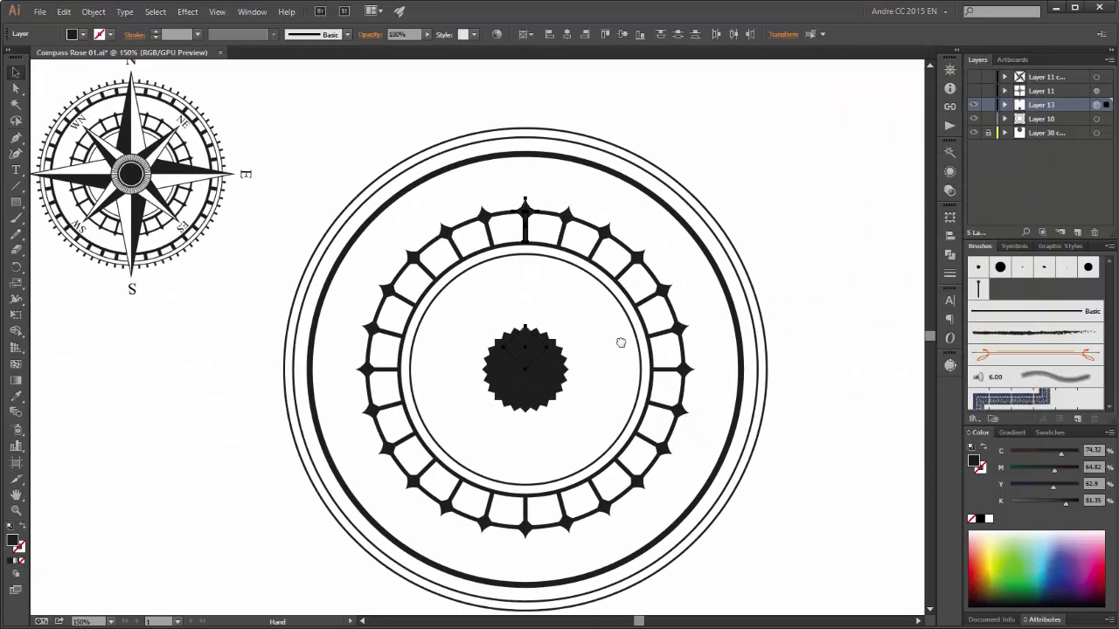
click(974, 77)
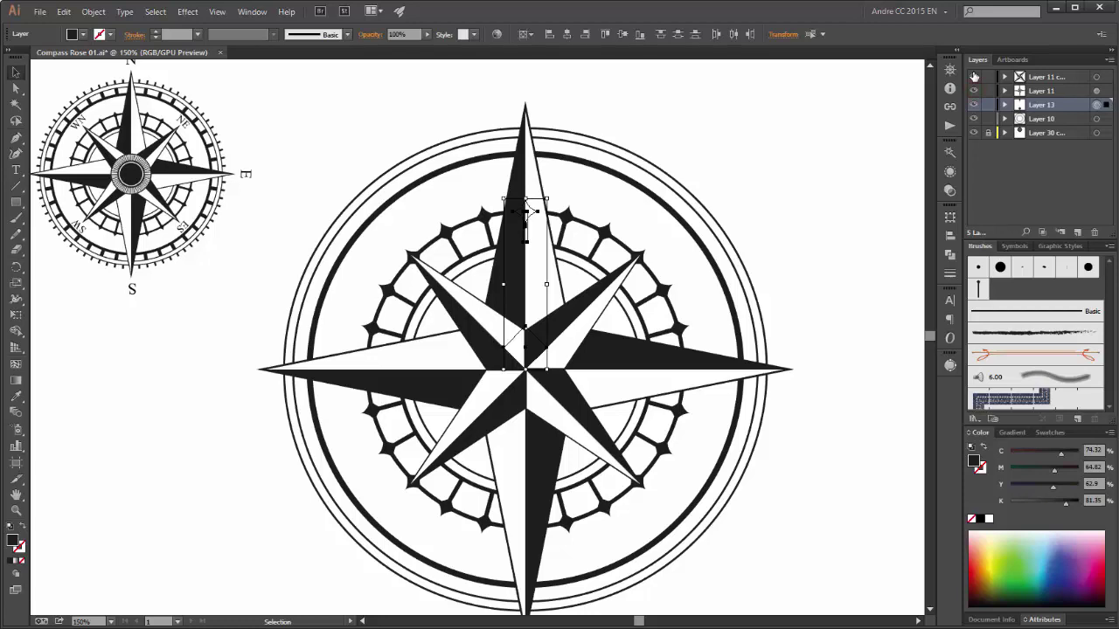
drag(973, 77, 973, 91)
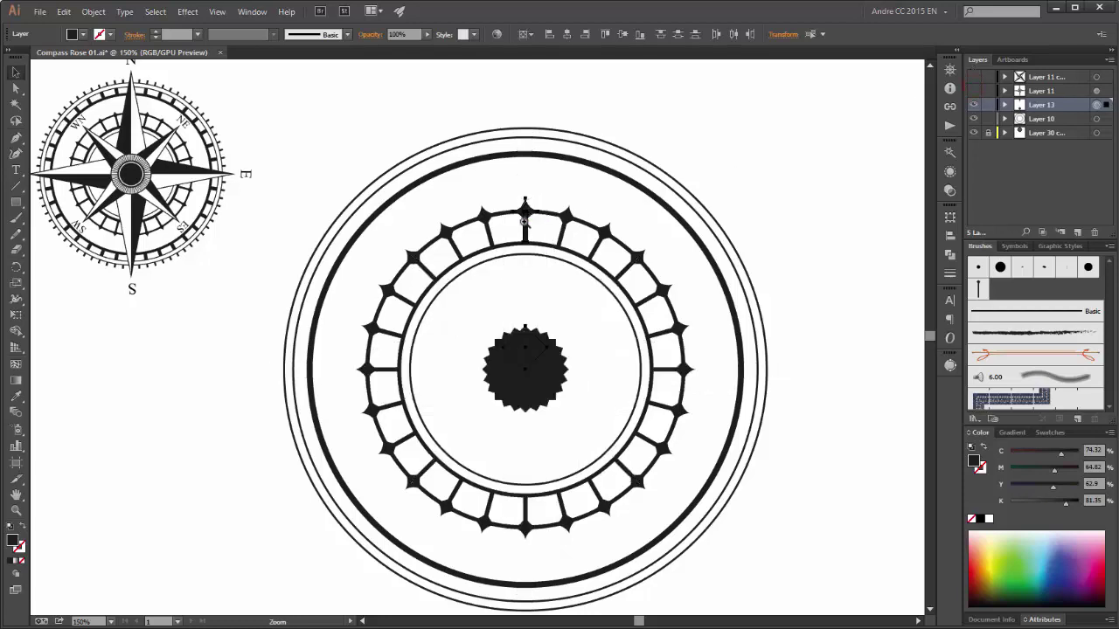
- Select the pointed diamond path inside Layer 13, scale it down slightly around its center and deselect it
click(524, 221)
click(514, 255)
click(470, 334)
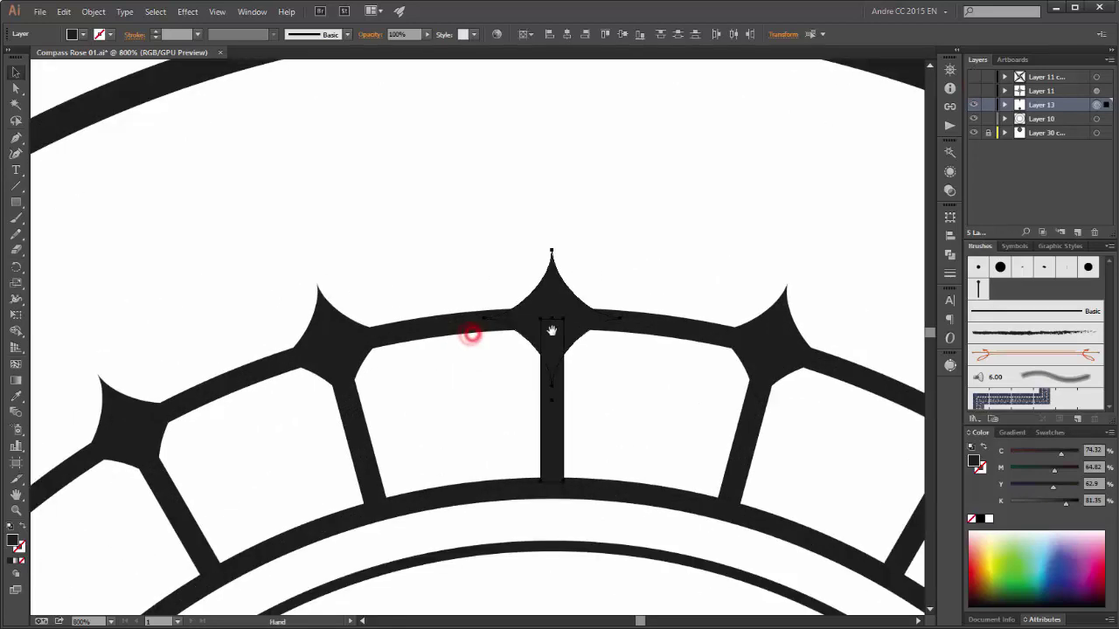
click(1004, 105)
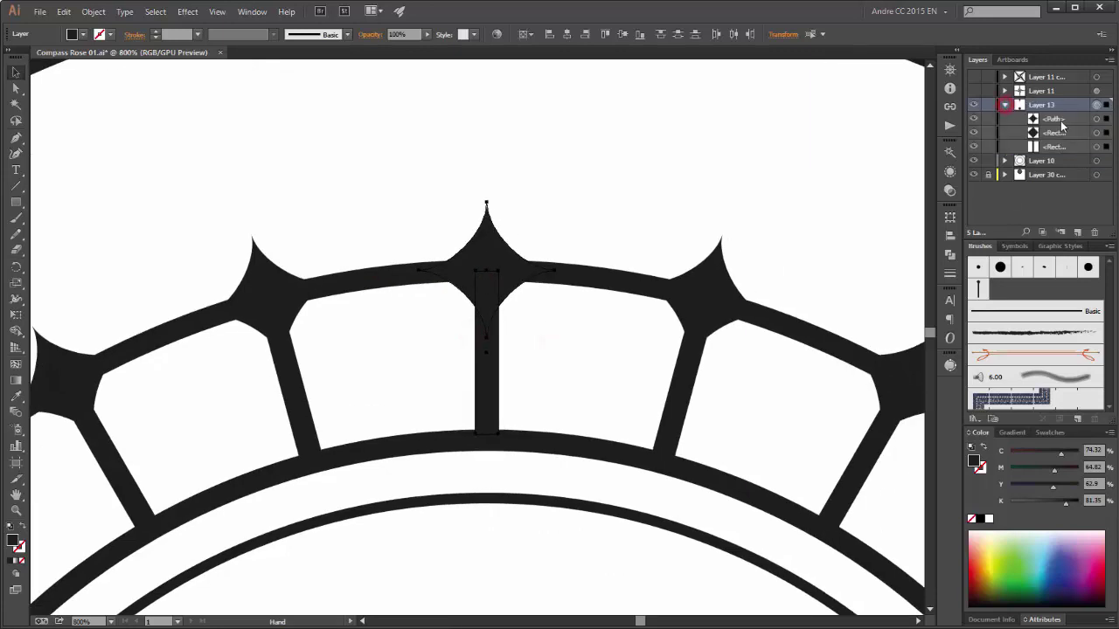
click(1098, 120)
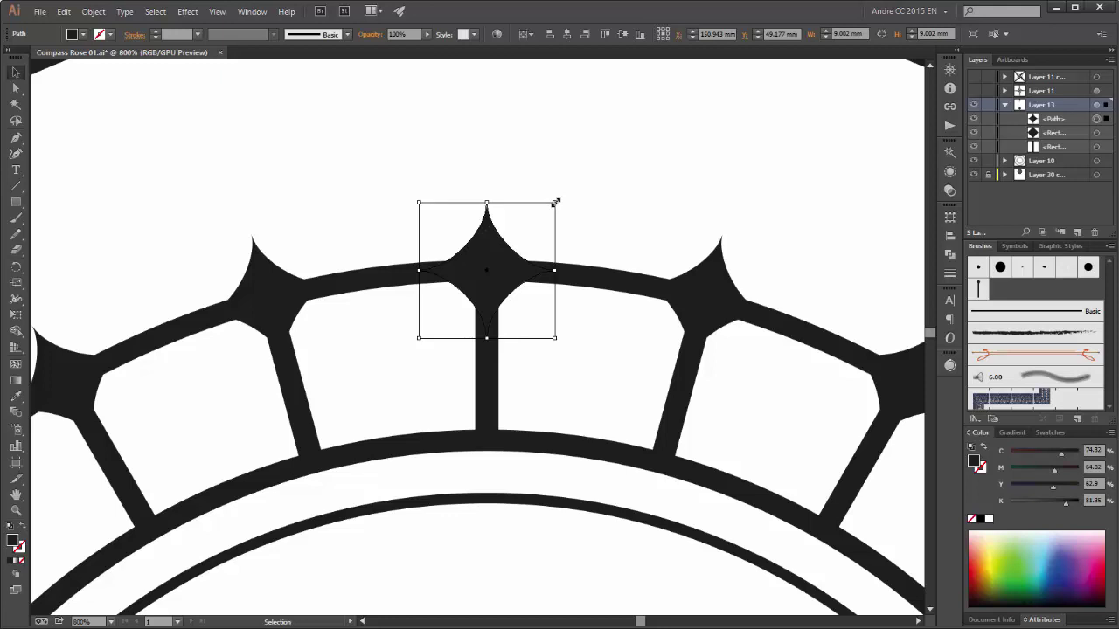
drag(556, 203, 542, 212)
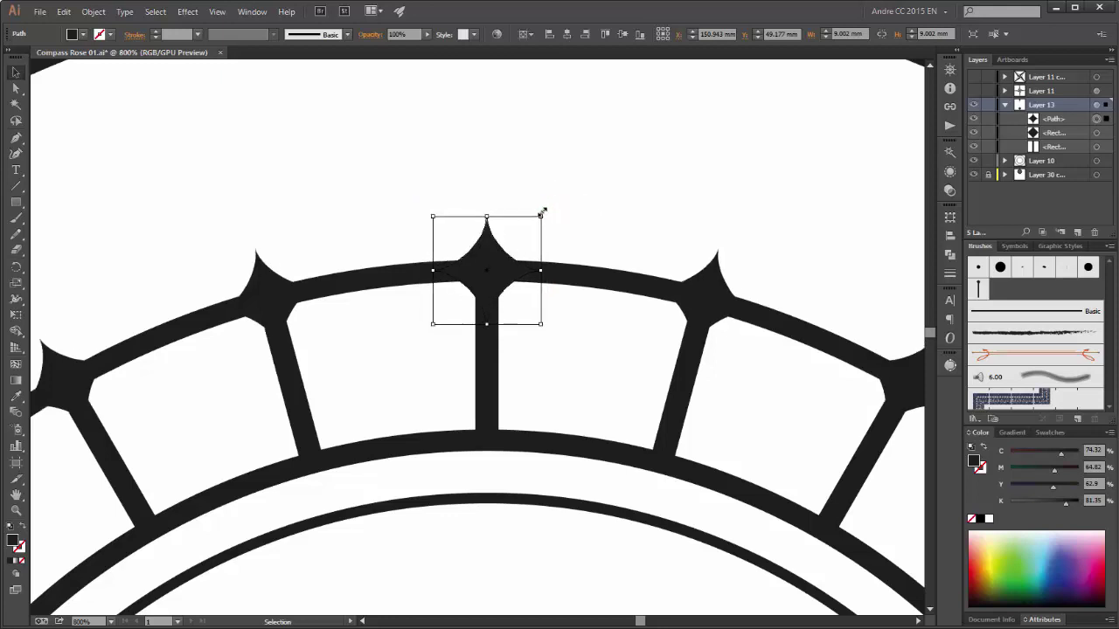
click(637, 202)
key(ctrl+minus)
key(ctrl+minus)
key(ctrl+minus)
key(ctrl+minus)
key(ctrl+minus)
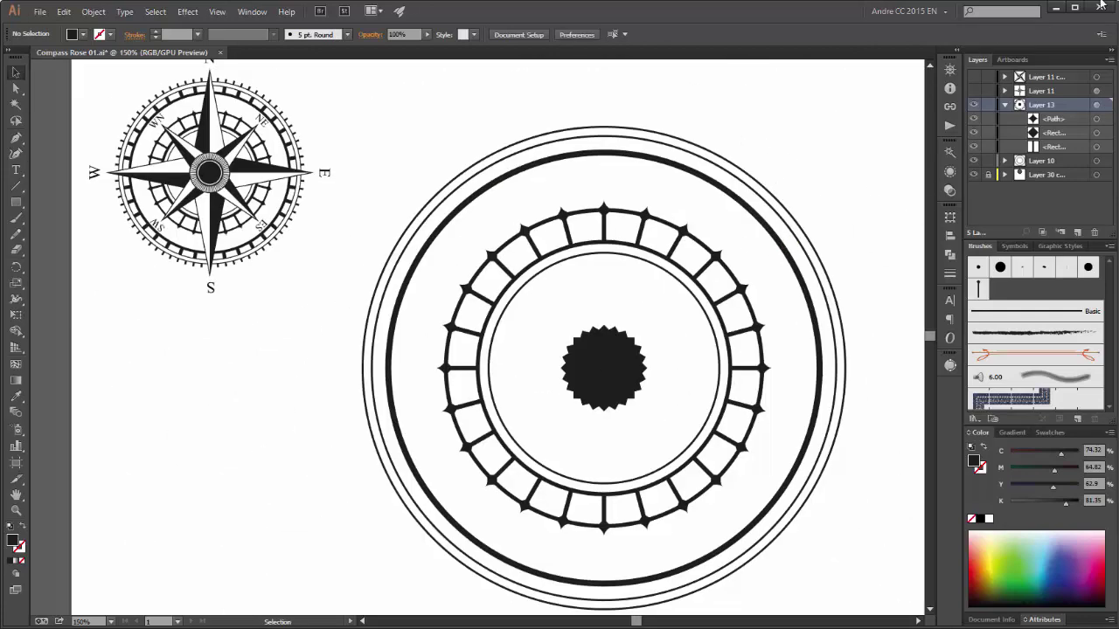
drag(630, 282, 600, 274)
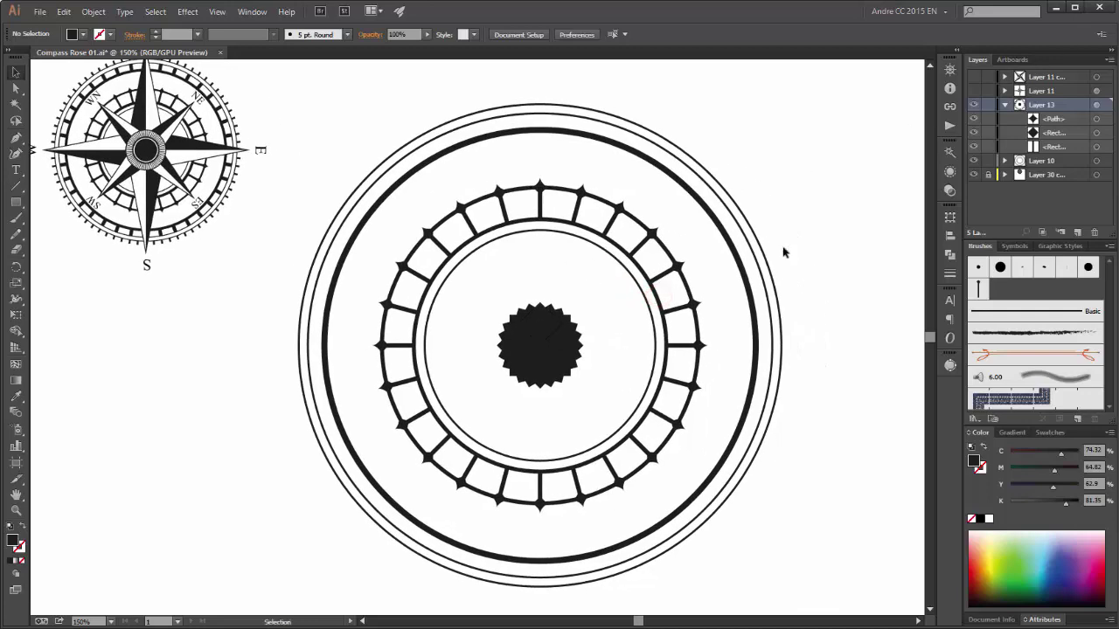
- Duplicate Layer 13 and delete the pointed diamond path from the copy
click(1005, 105)
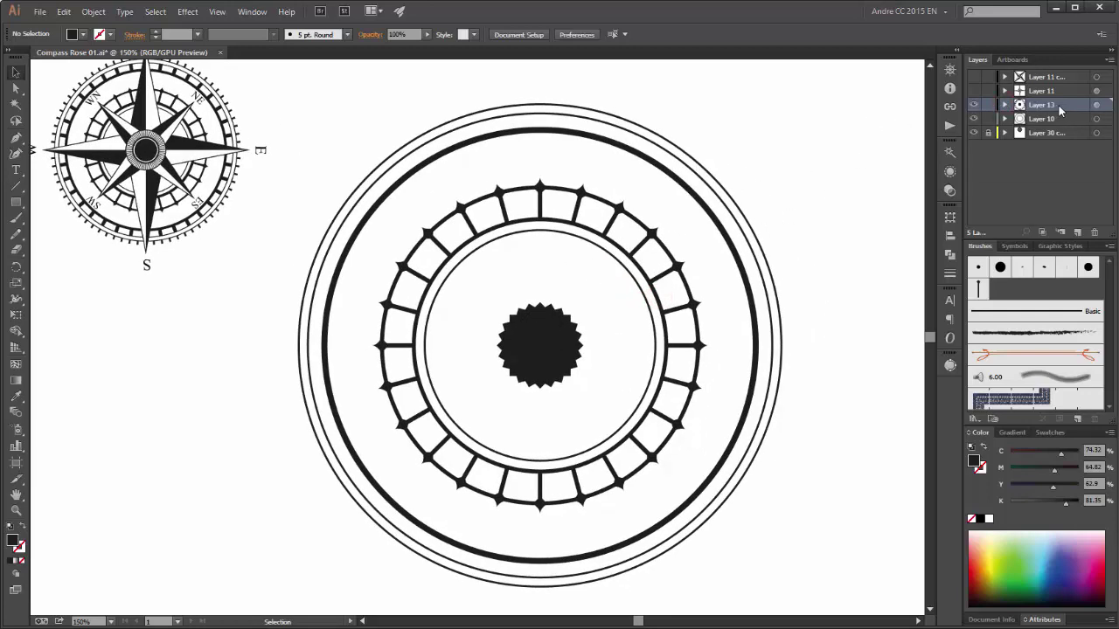
drag(1064, 110, 1078, 232)
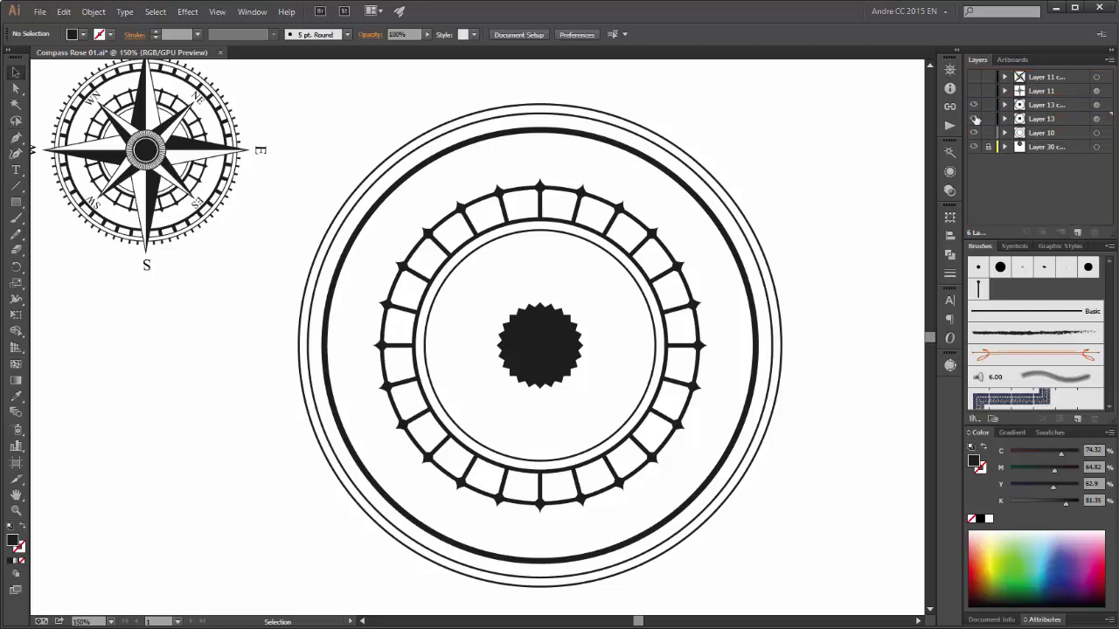
click(1004, 105)
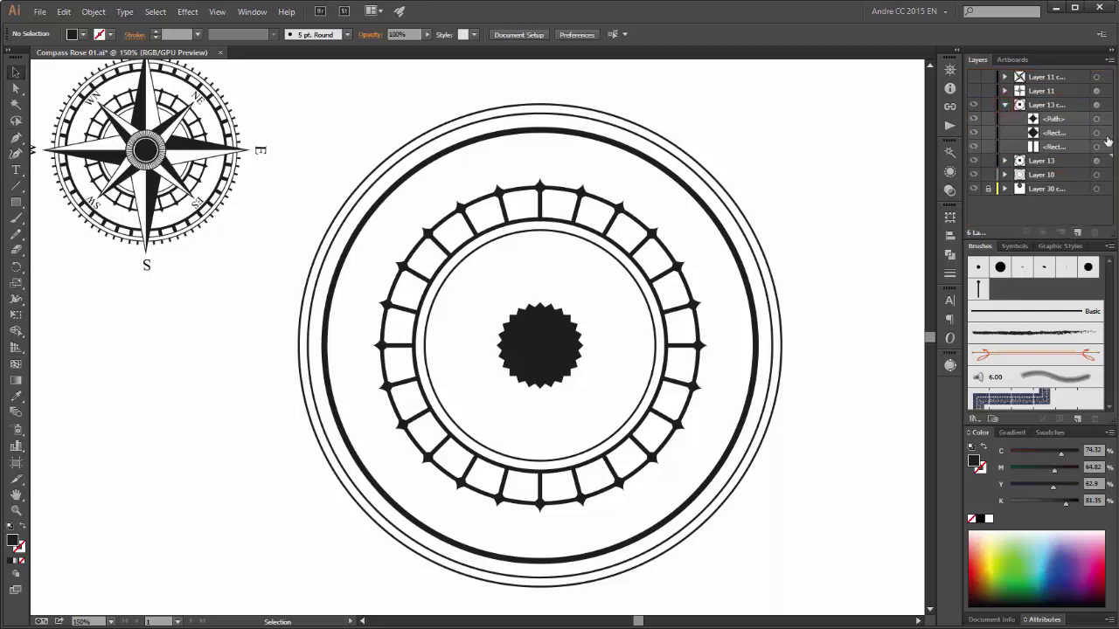
click(1072, 122)
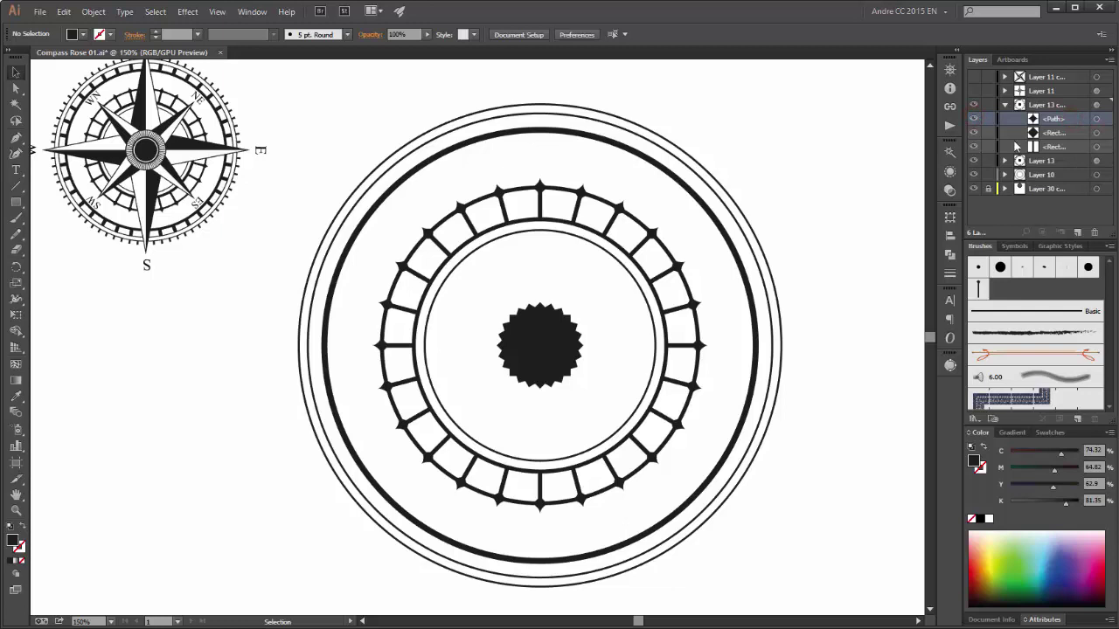
drag(1070, 122, 1094, 231)
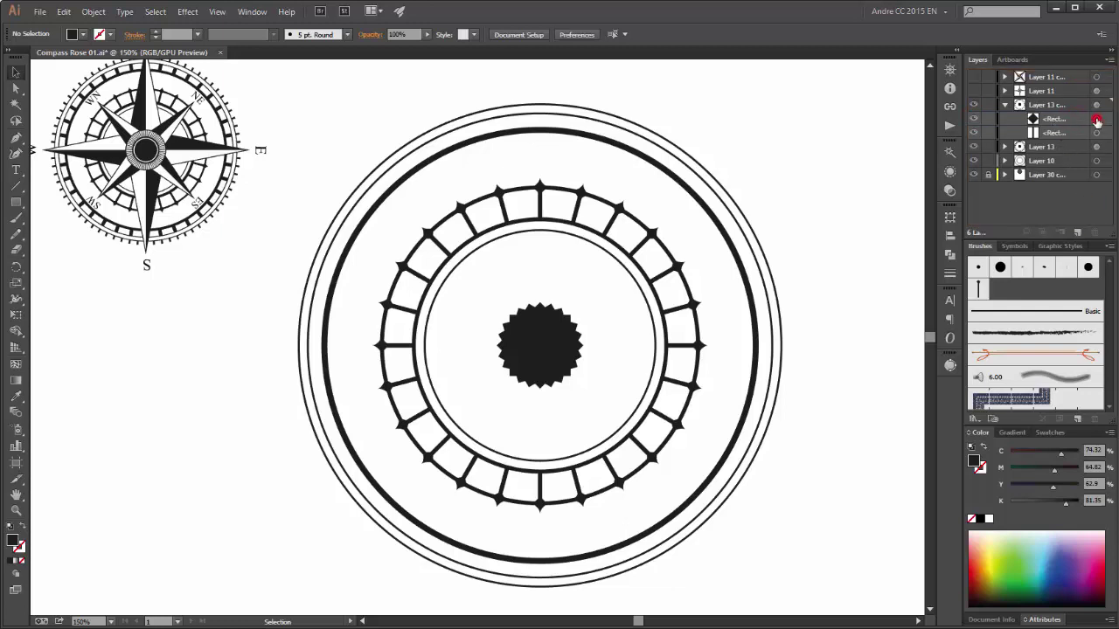
- Move the thin radial bar in the Layer 13 copy up to the outer rings, with its base inside the thick ring
click(1097, 120)
click(1097, 133)
click(1064, 133)
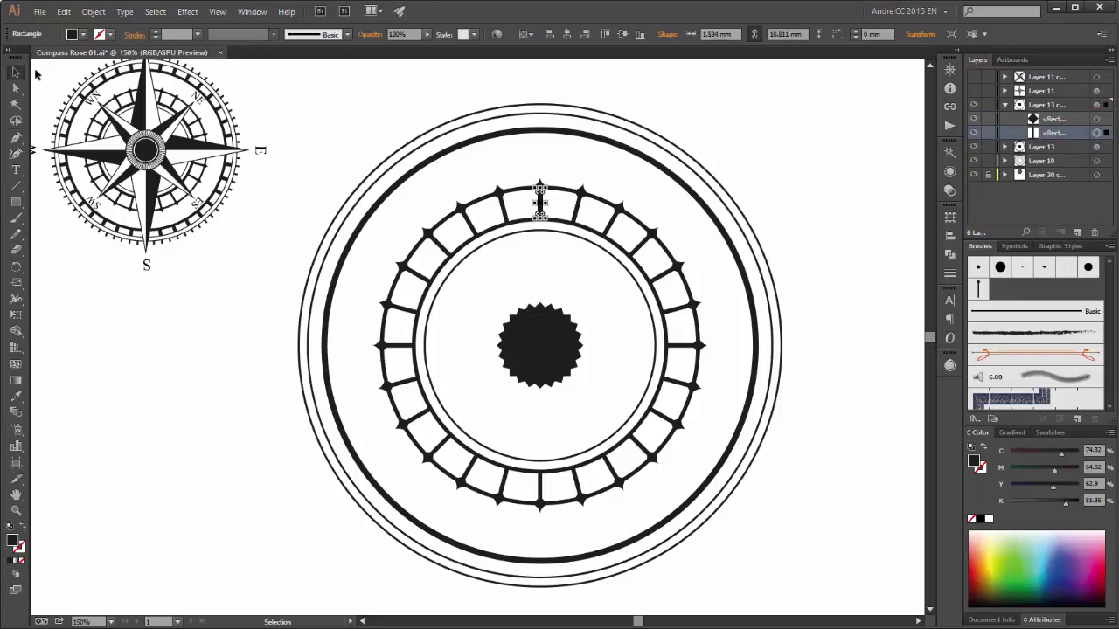
key(shift+Up)
key(shift+Up)
key(shift+Up)
key(shift+Up)
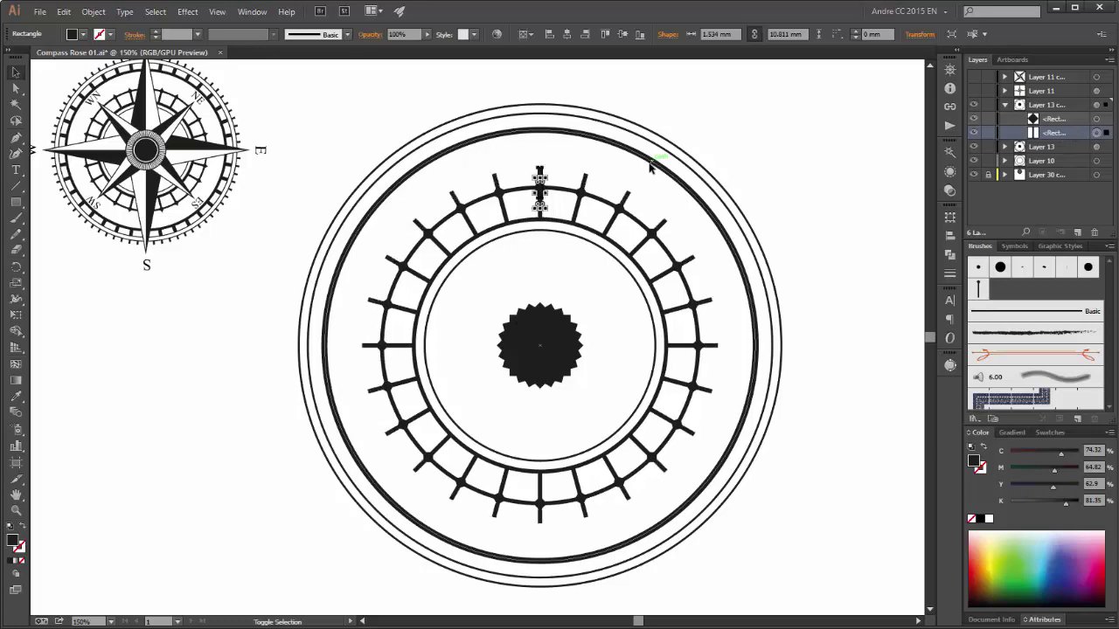
key(shift+Up)
key(shift+Up)
key(shift+Up)
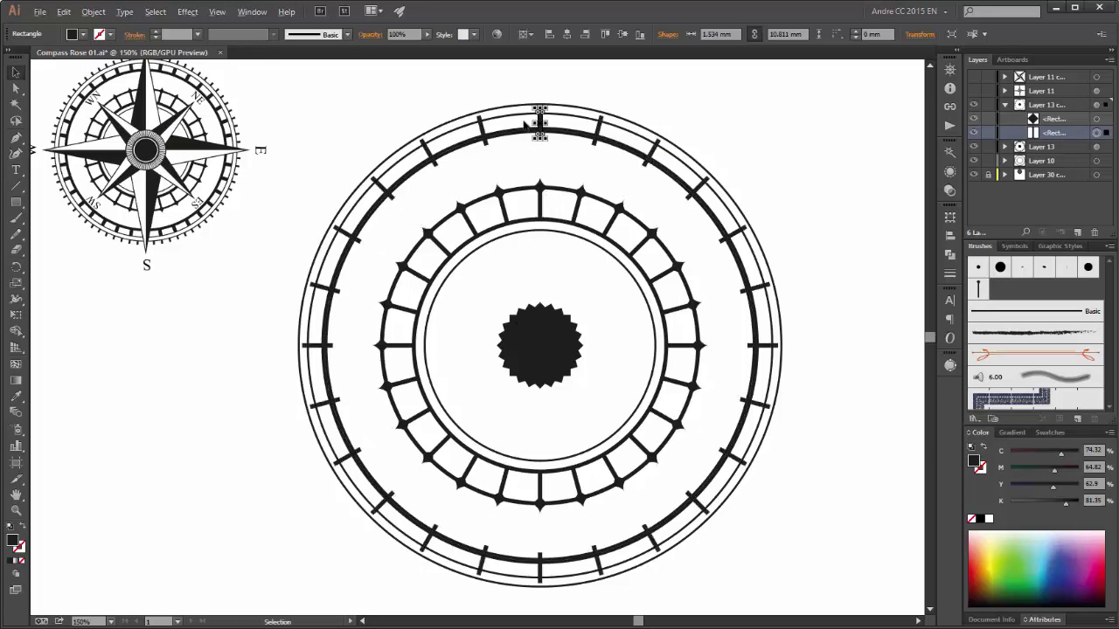
key(alt)
scroll(506, 87, up, 5)
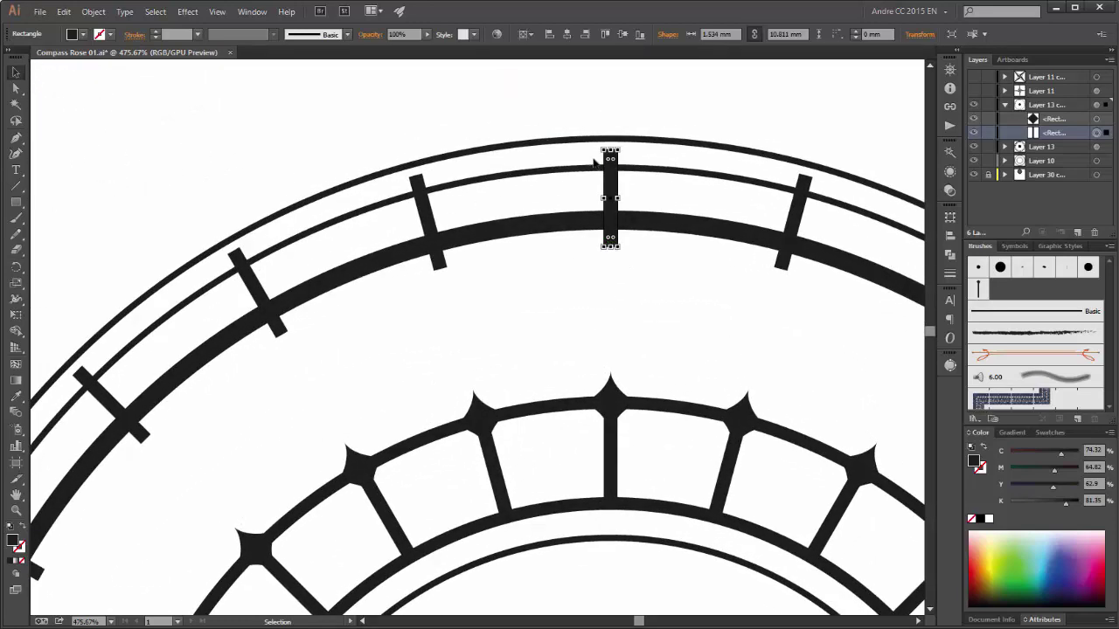
key(Up)
key(Up)
key(Up)
key(Up)
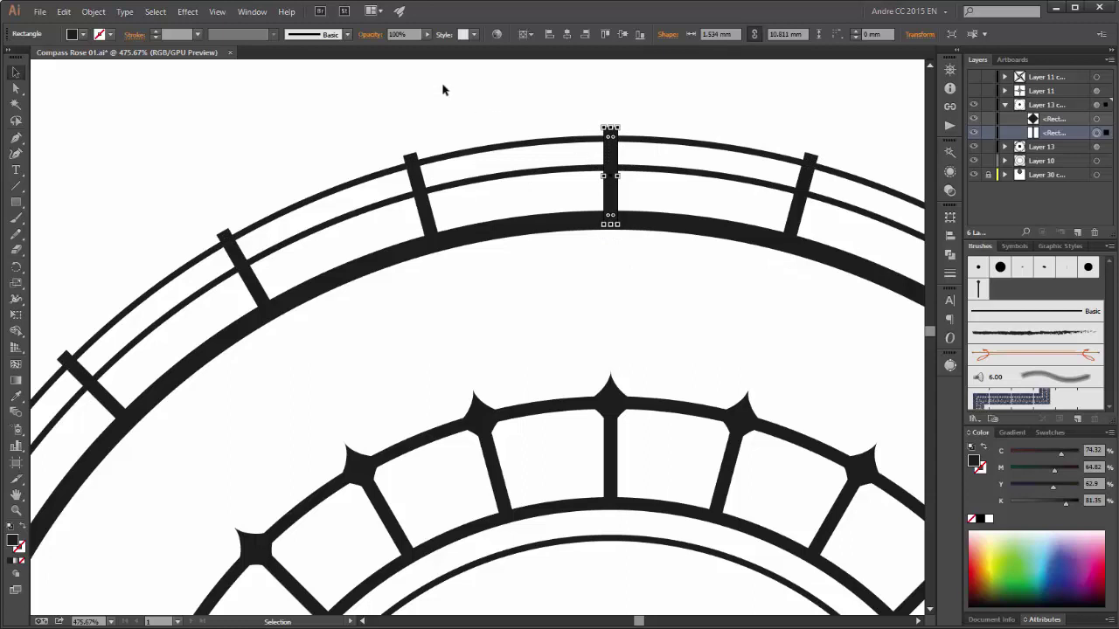
- Shorten the outer bar to about 6.2 mm by lowering its top anchor points onto the middle thin ring
click(15, 88)
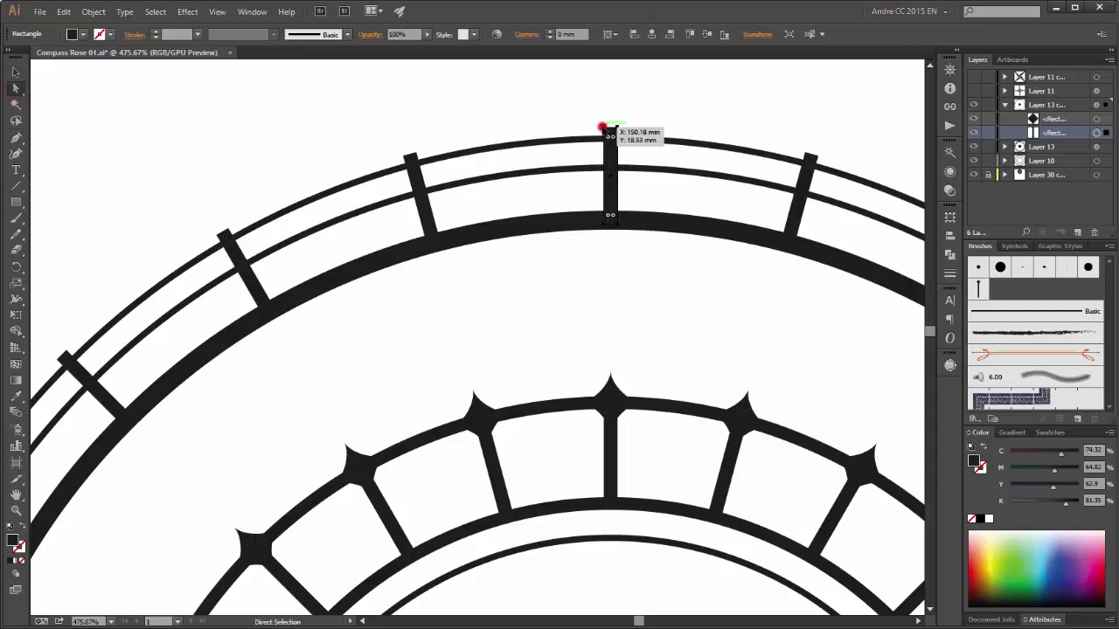
click(604, 129)
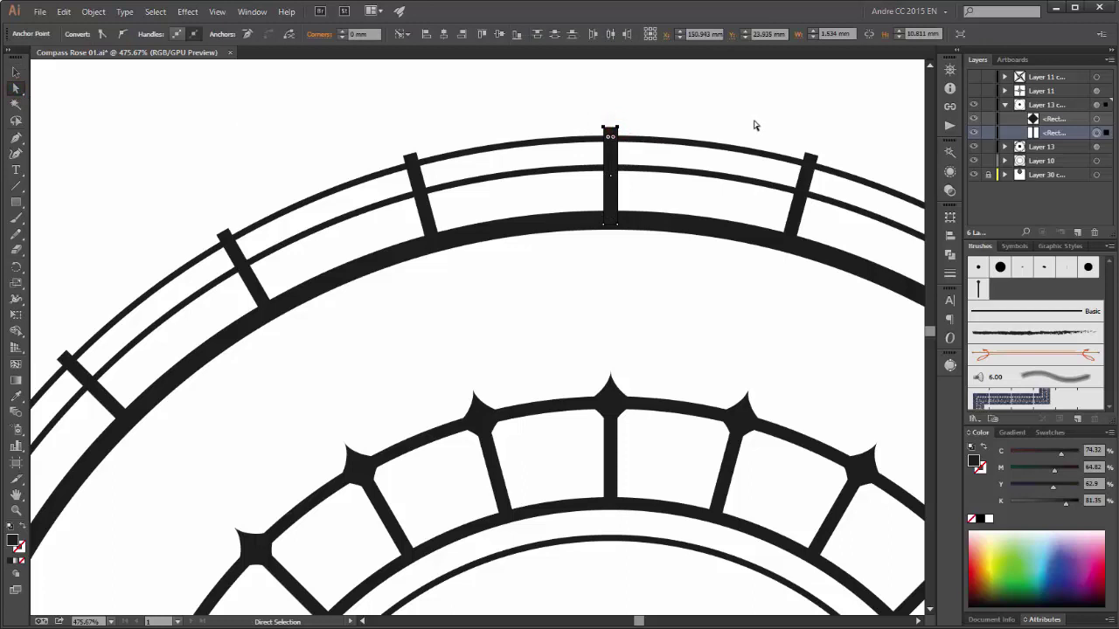
key(Down)
key(Down)
key(Down)
key(Down)
key(Down)
key(Down)
key(Down)
key(Down)
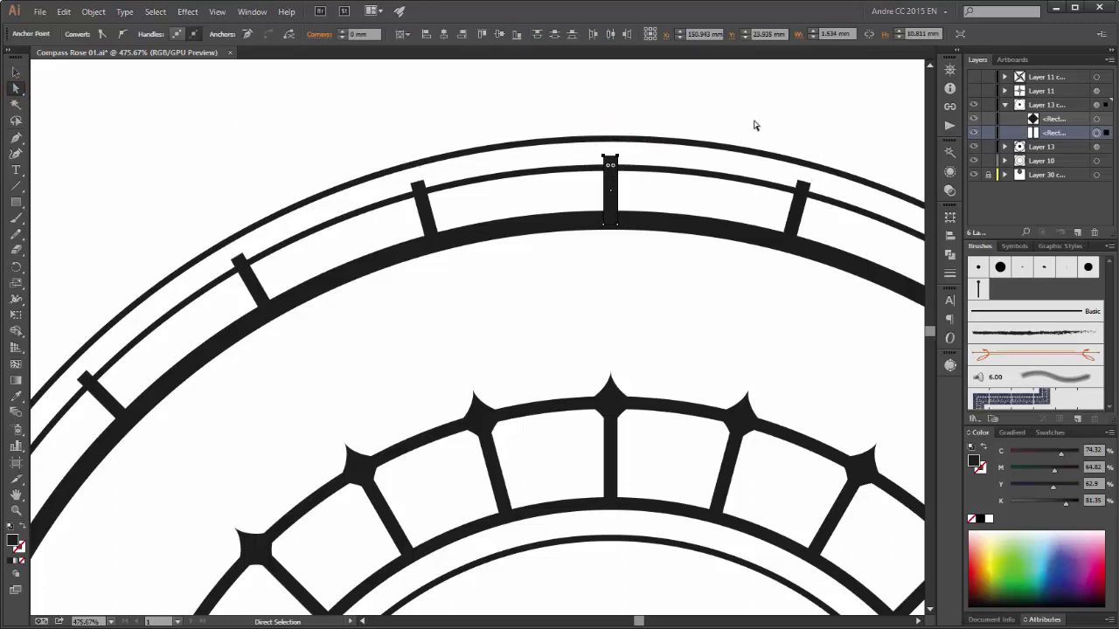
key(Down)
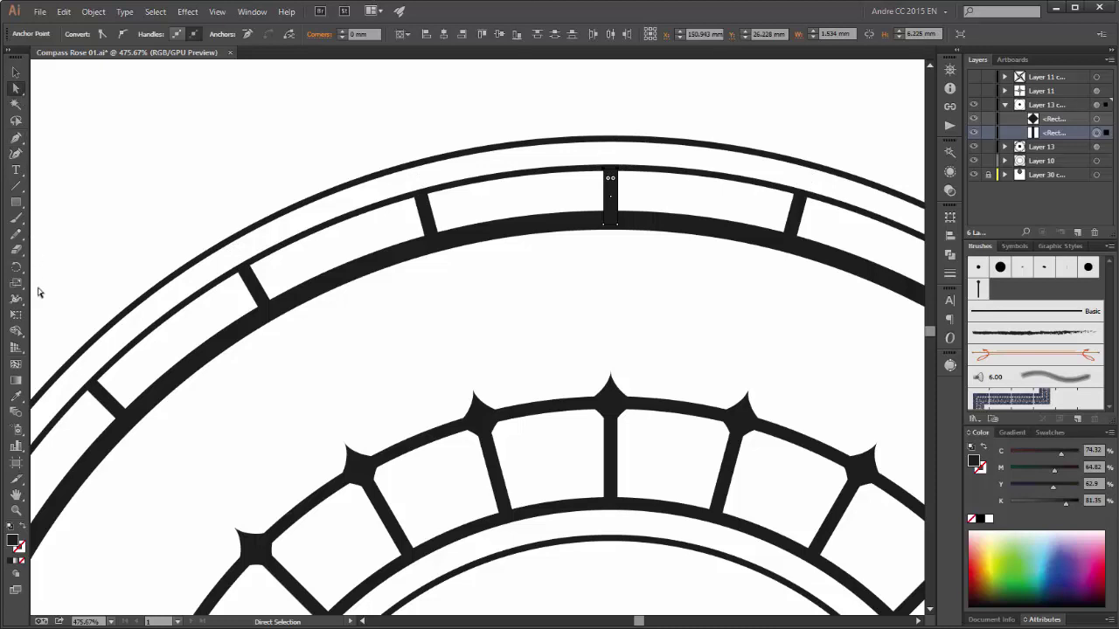
- Widen the outer bar symmetrically about its center to about 4.2 mm
click(15, 72)
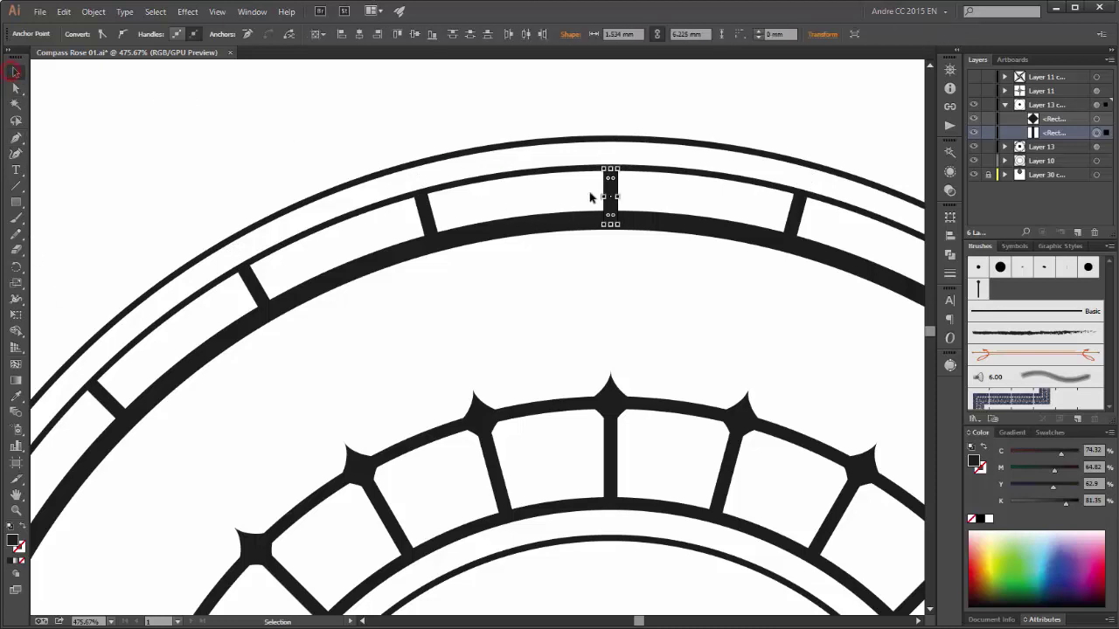
drag(615, 196, 631, 197)
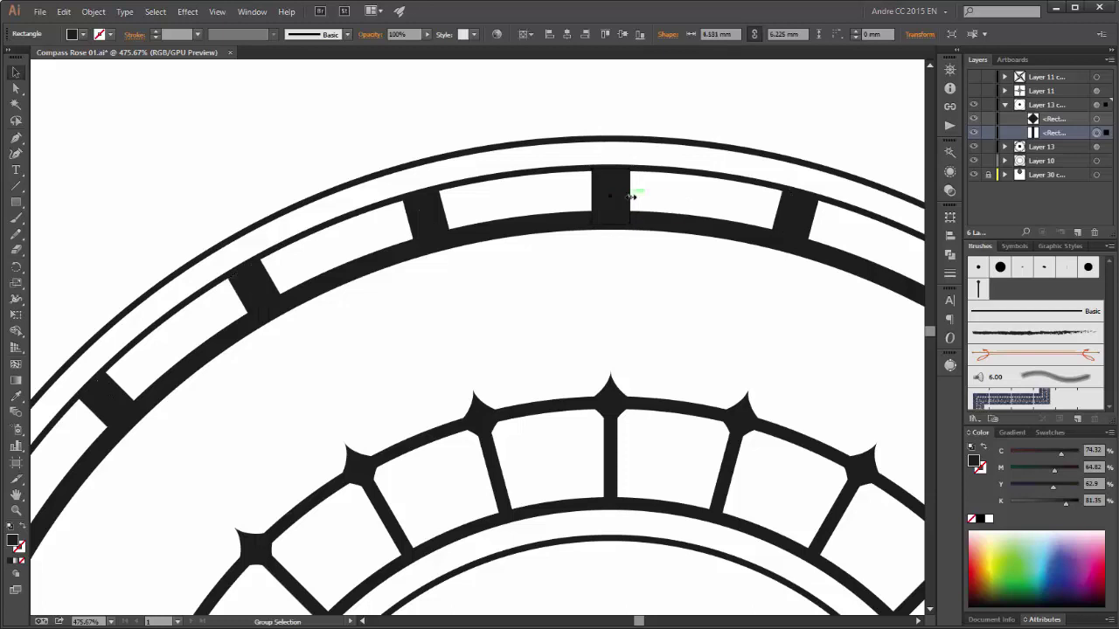
key(v)
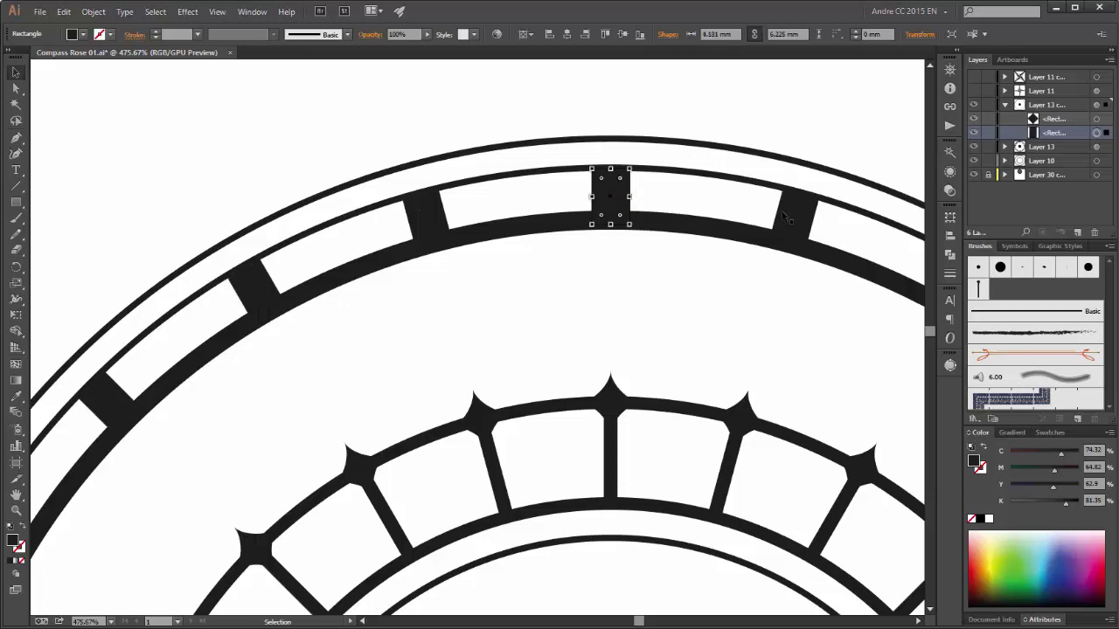
- Check the outer bar layer by toggling its visibility, and duplicate that Layer 13 copy
click(1005, 104)
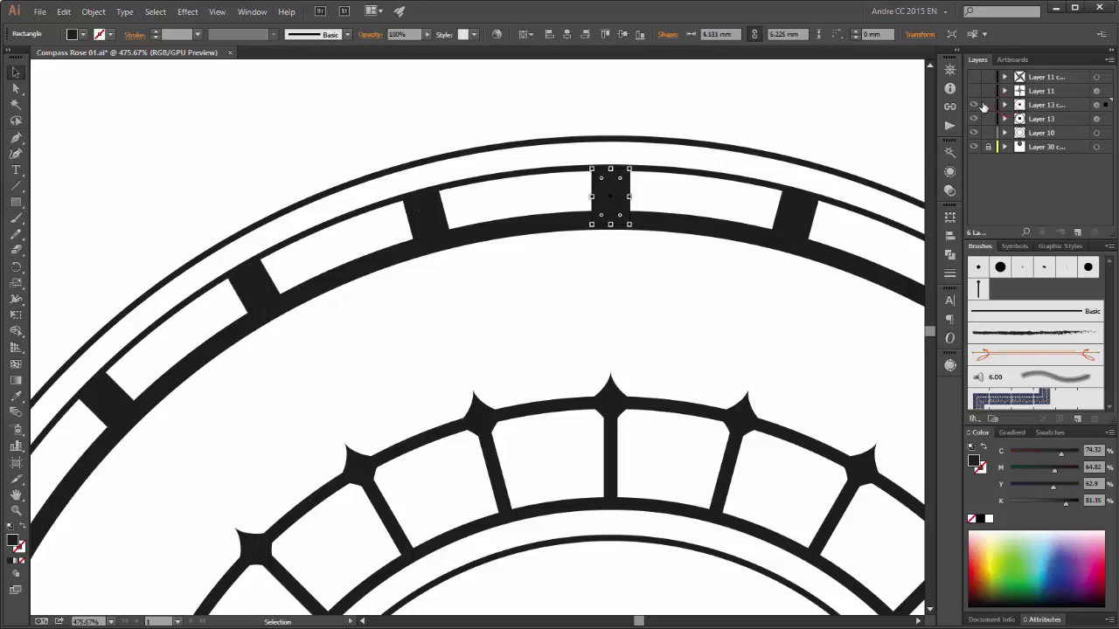
click(975, 105)
click(975, 105)
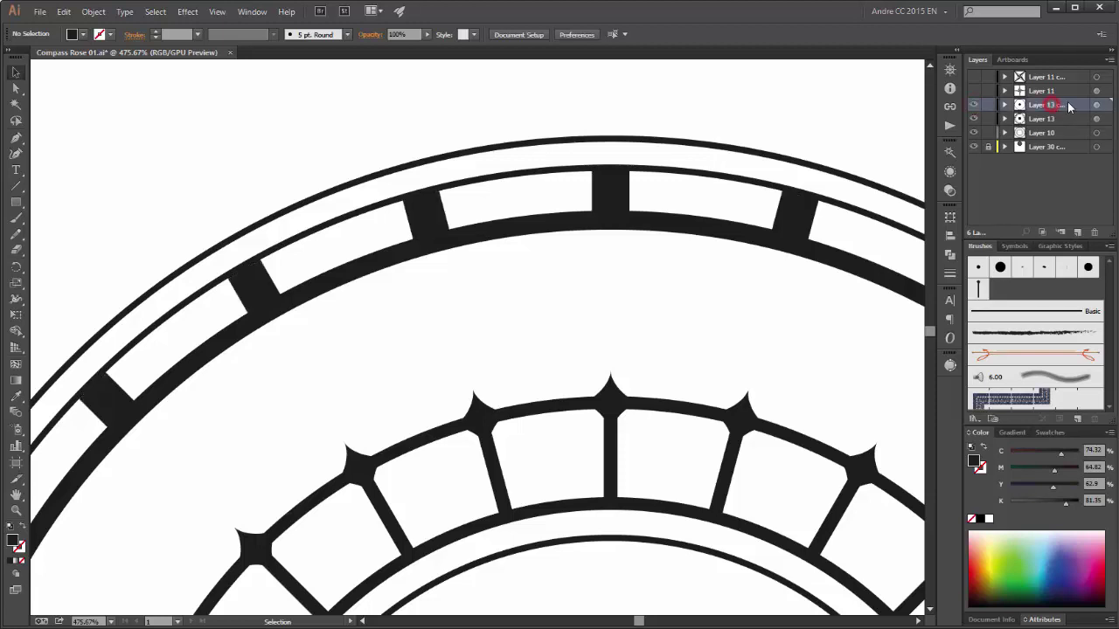
drag(1069, 105, 1078, 232)
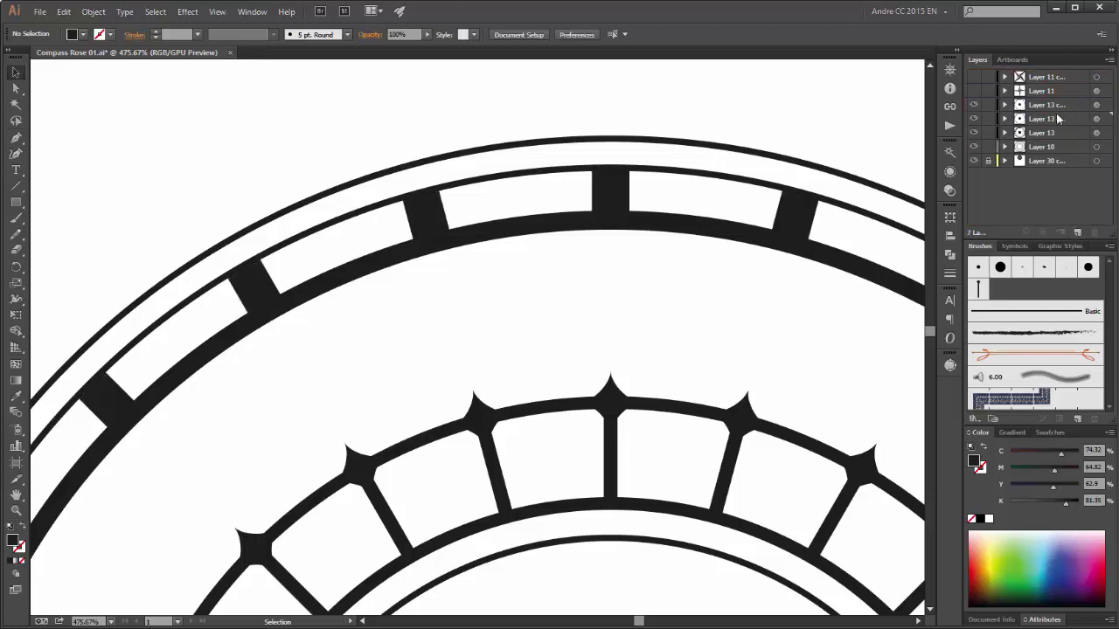
- Select the wide bar in the new layer copy and move it up until its base touches the outermost ring
click(1005, 105)
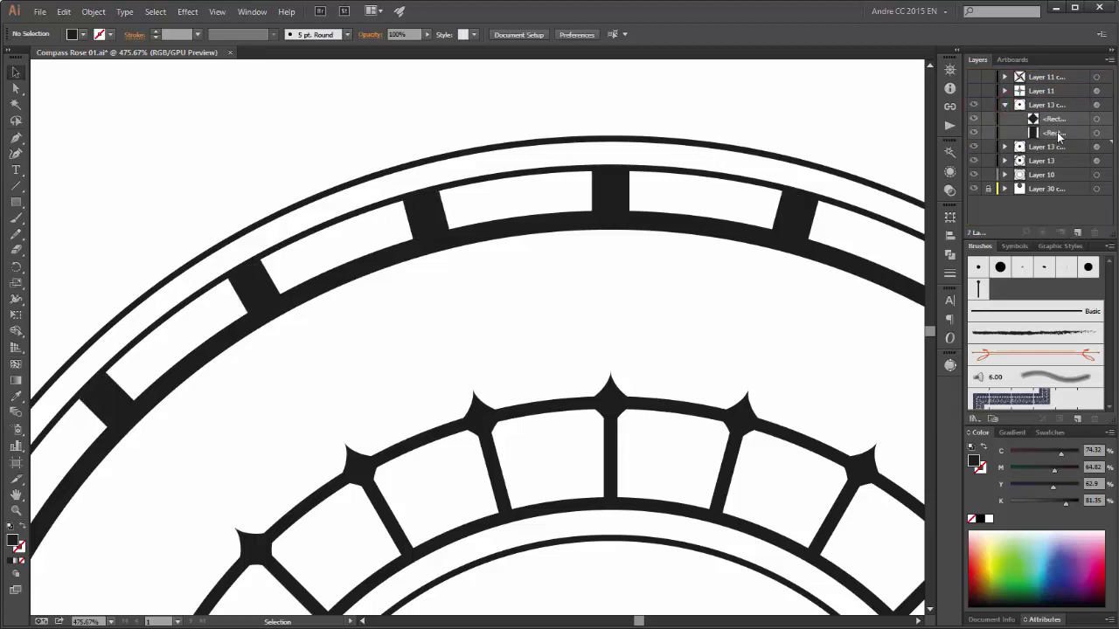
click(1096, 133)
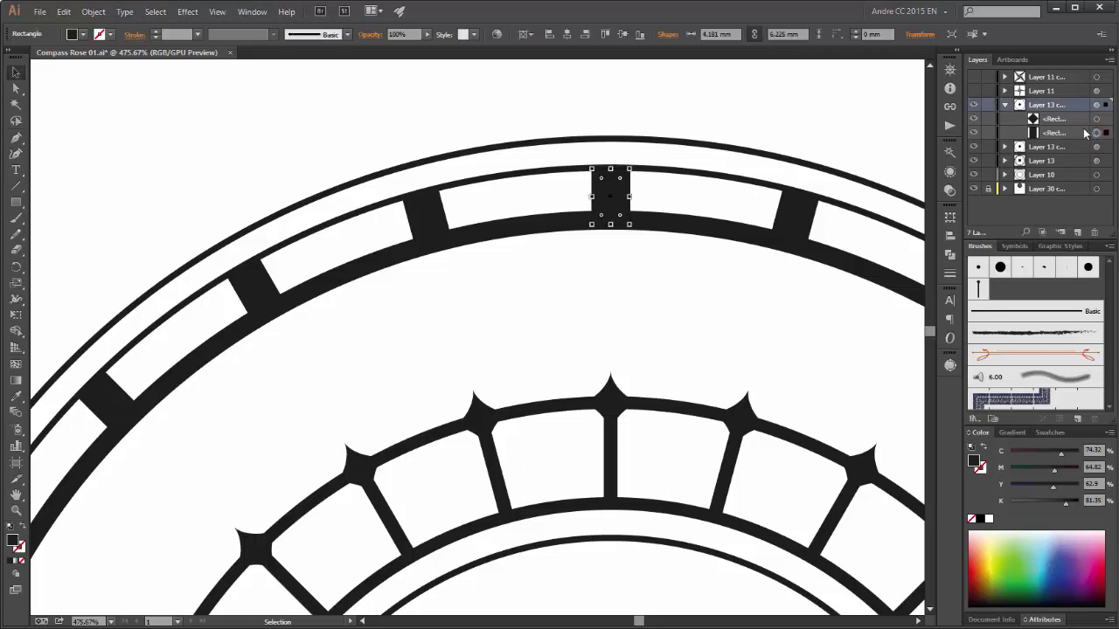
key(Up)
key(Up)
key(Up)
key(Up)
key(Up)
key(Up)
key(Up)
key(Up)
key(Up)
key(Up)
key(Up)
key(Up)
key(Up)
key(Up)
key(Up)
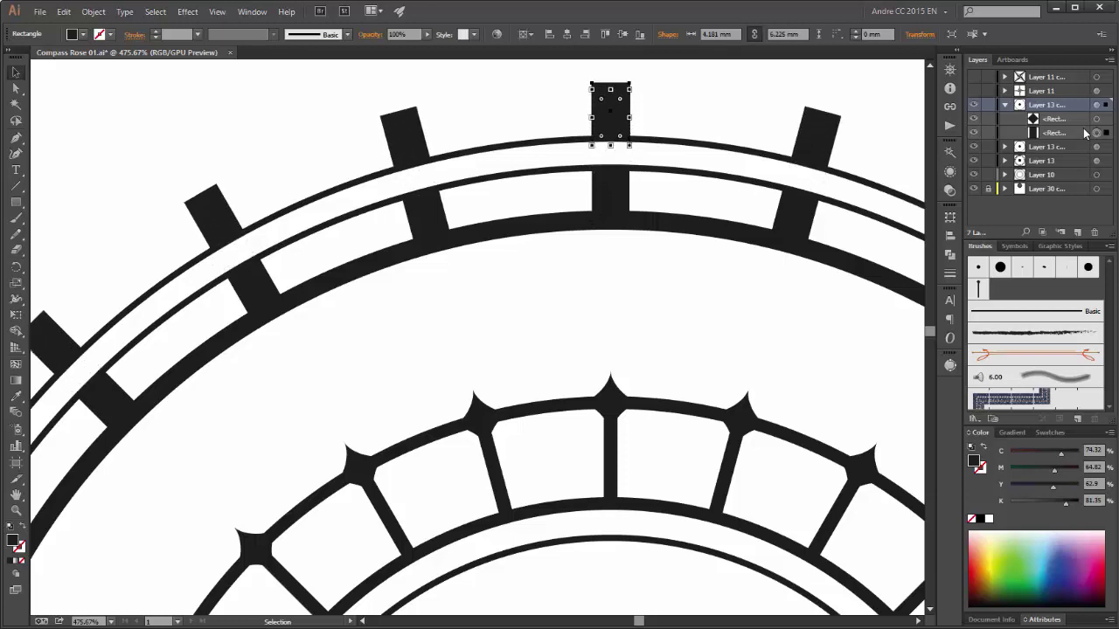
key(Up)
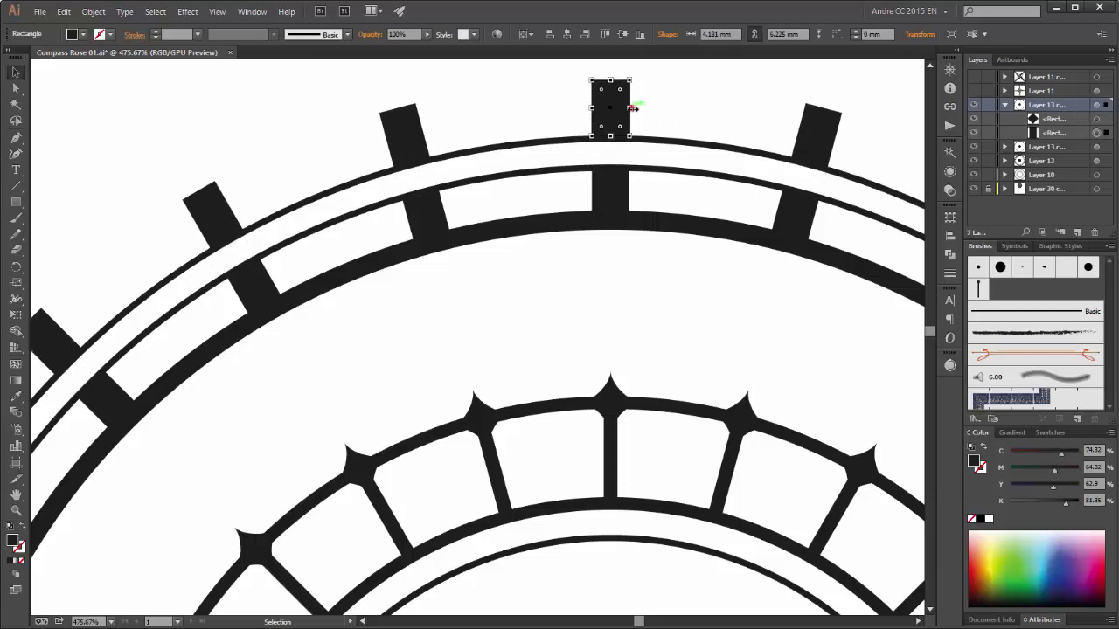
- Narrow the outermost bar symmetrically to about 1.5 mm and shorten it from its outer end to form a small tick
drag(631, 108, 613, 107)
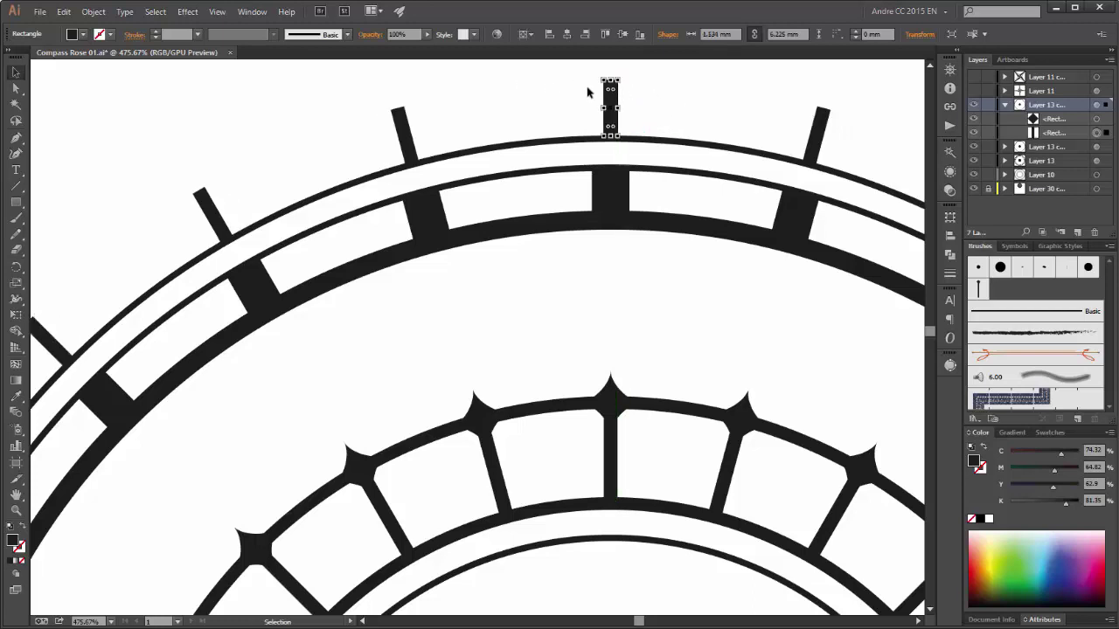
drag(609, 80, 610, 92)
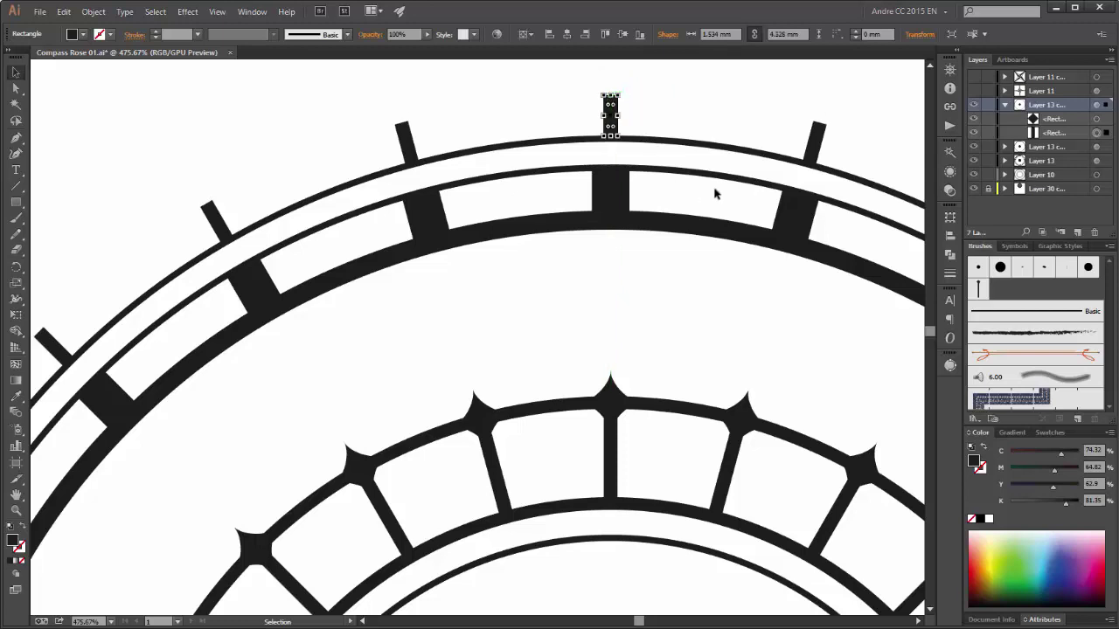
- Target all artwork on the topmost Layer 13 copy, which holds the outermost ticks
click(1096, 104)
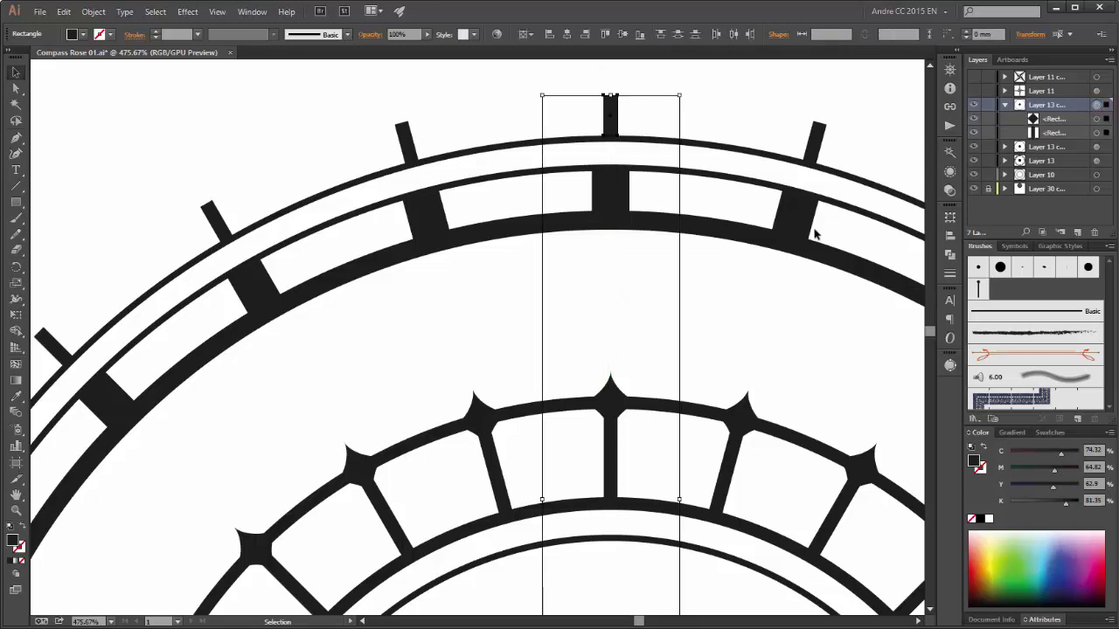
key(ctrl+0)
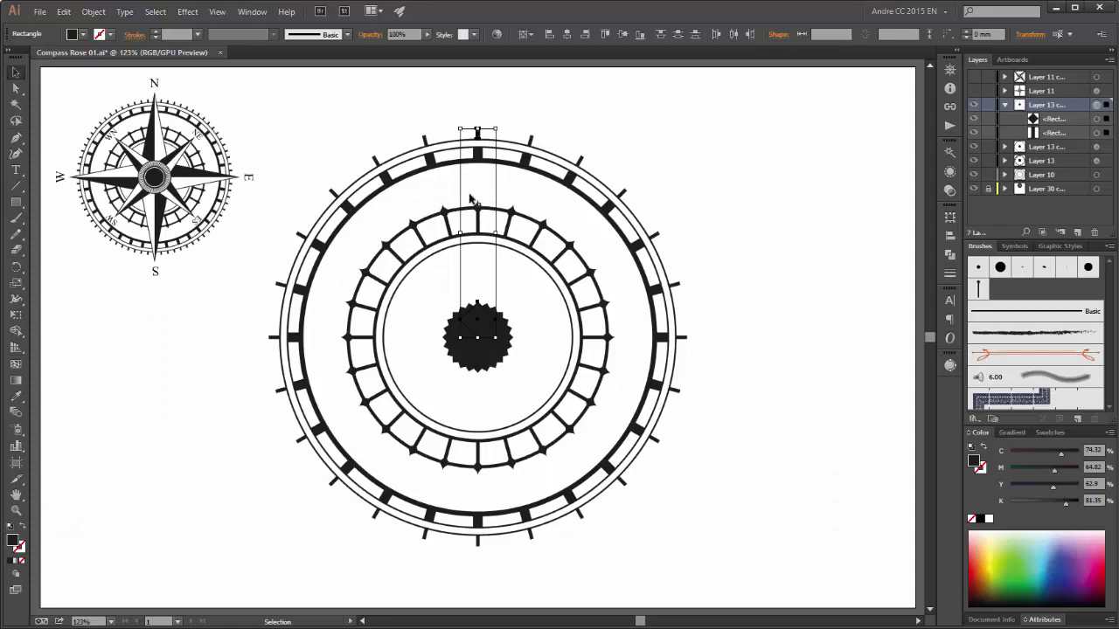
scroll(448, 177, up, 1)
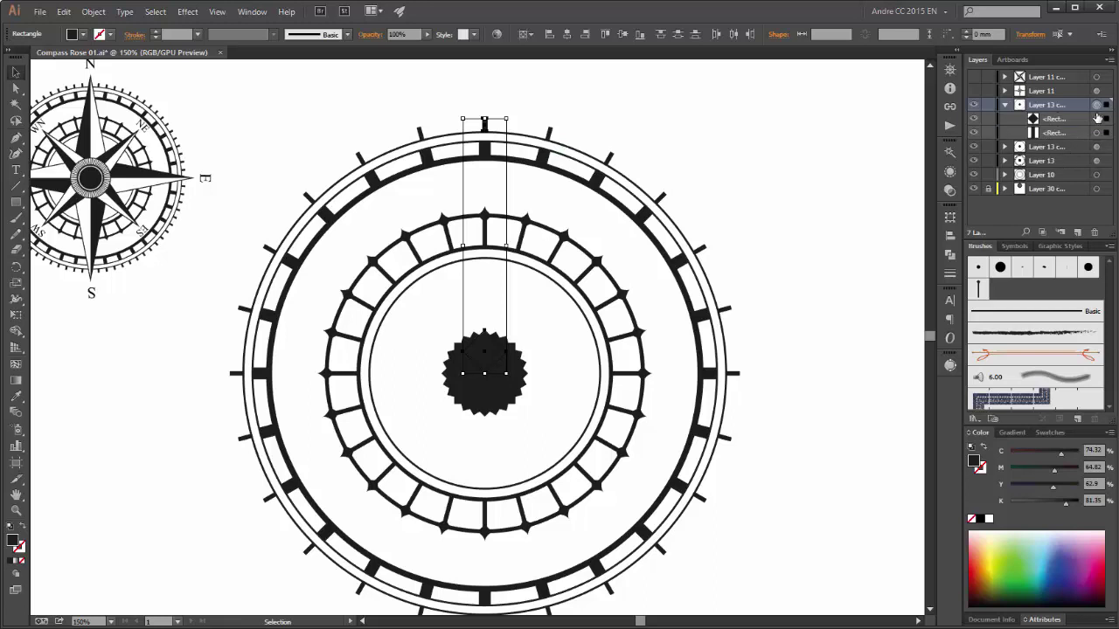
click(187, 14)
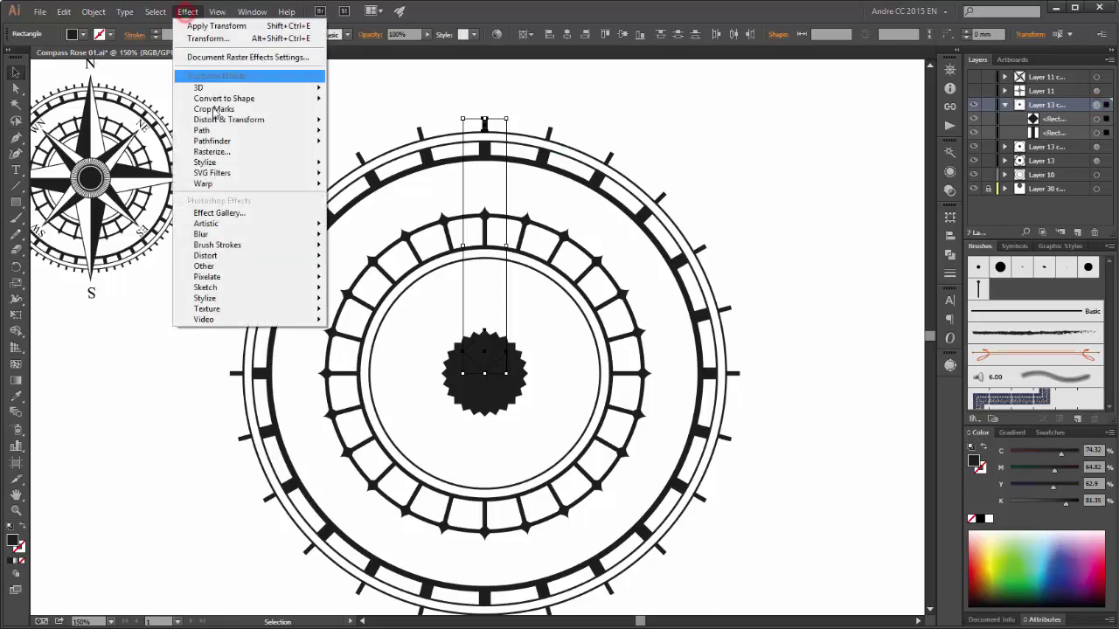
mouse_move(218, 121)
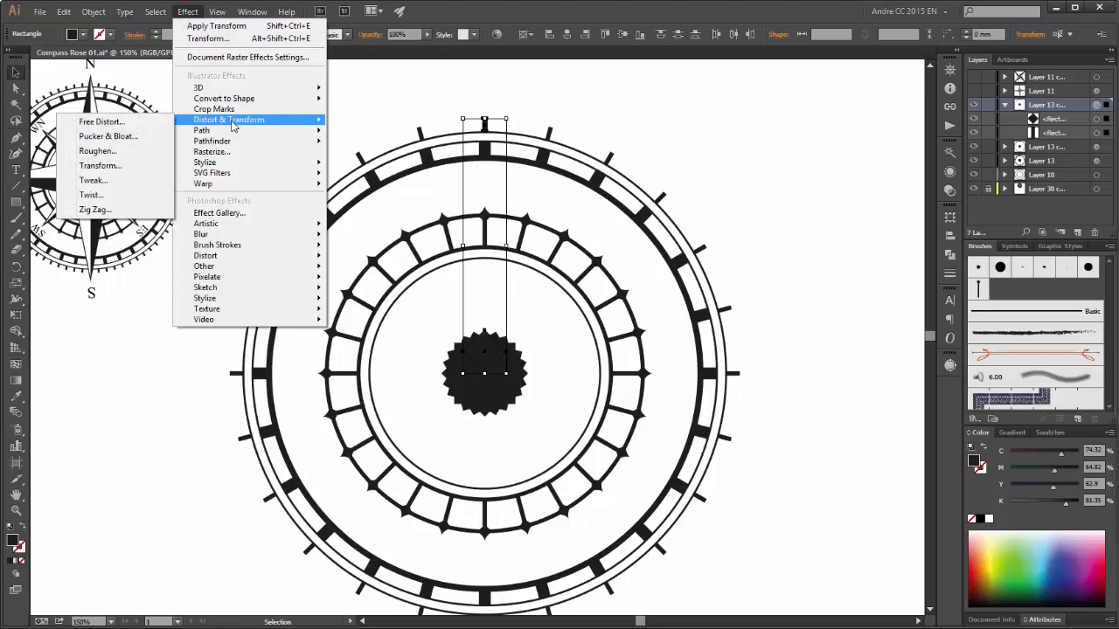
click(100, 165)
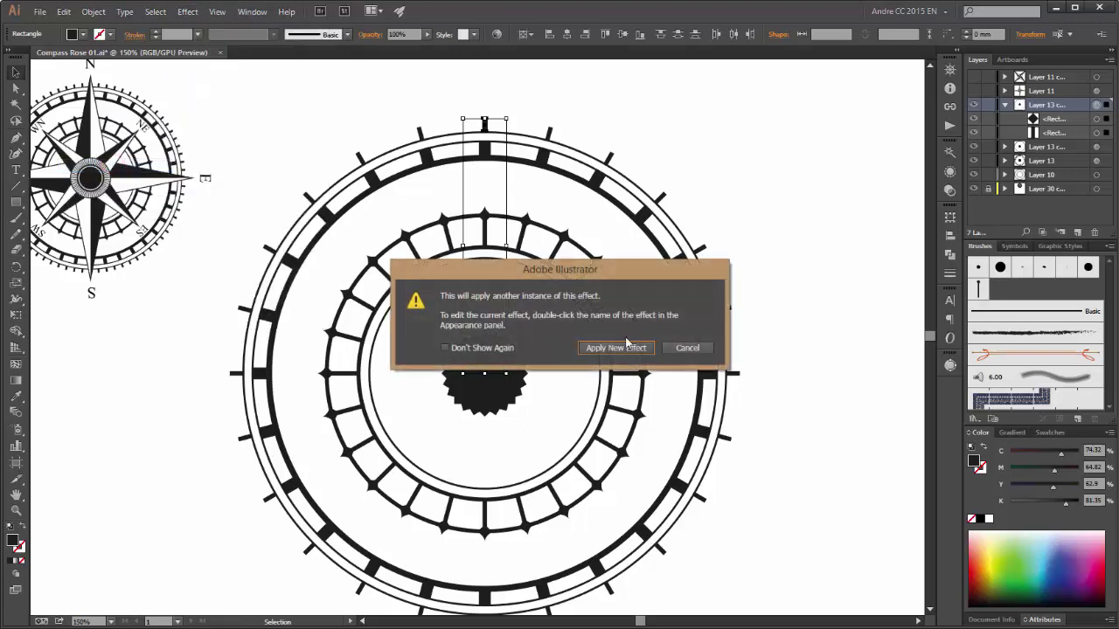
click(688, 348)
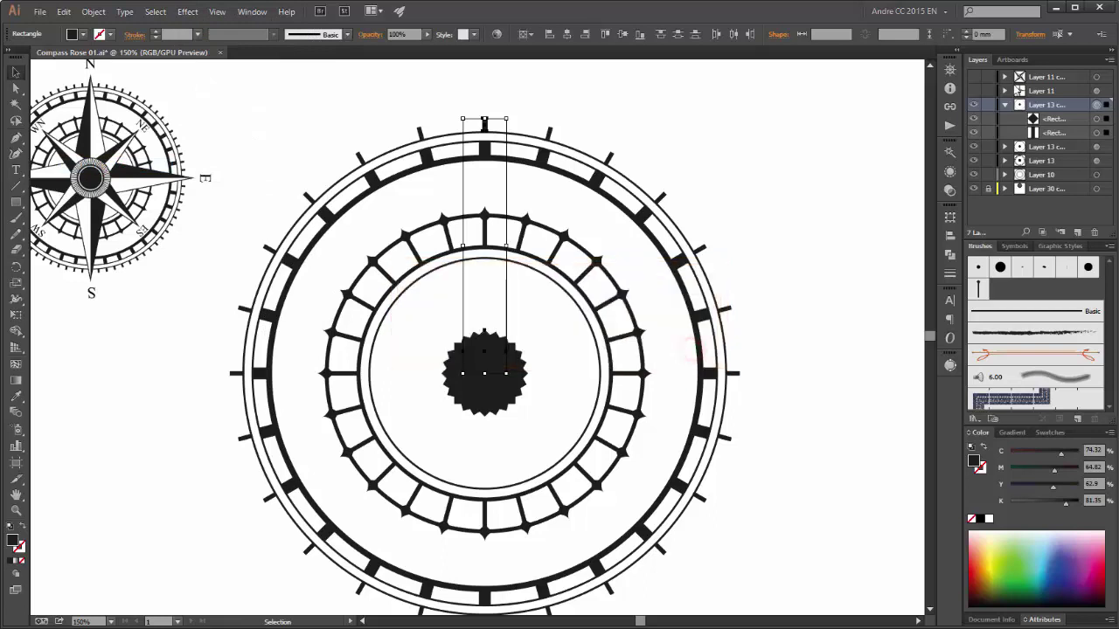
- Edit the Transform effect on the outermost ticks to a 5° rotation with 89 copies
click(950, 172)
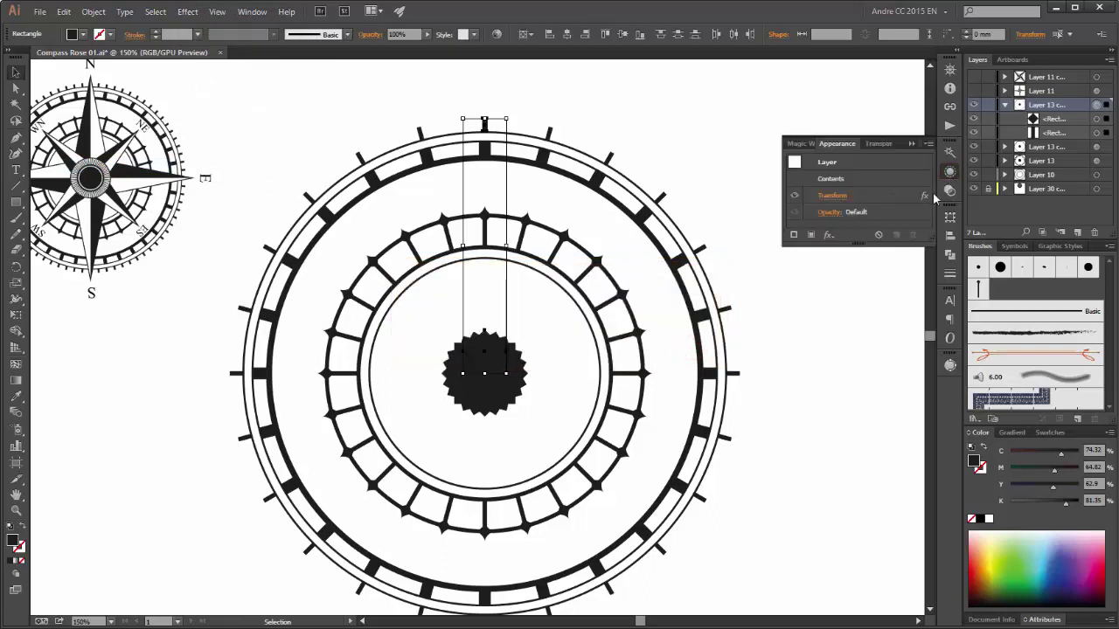
click(836, 200)
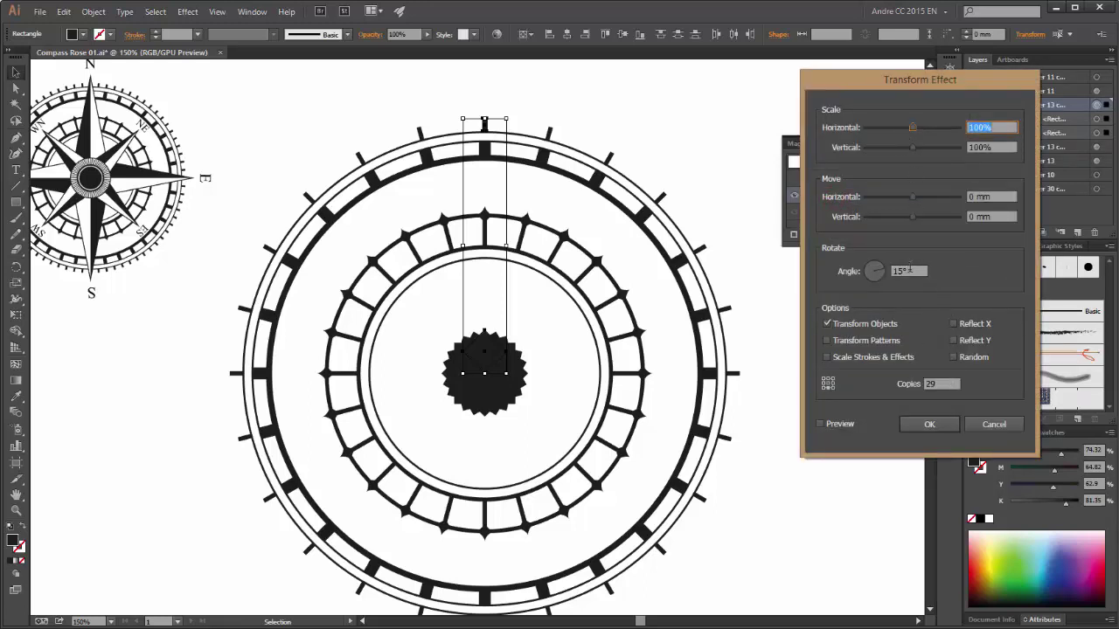
double_click(916, 271)
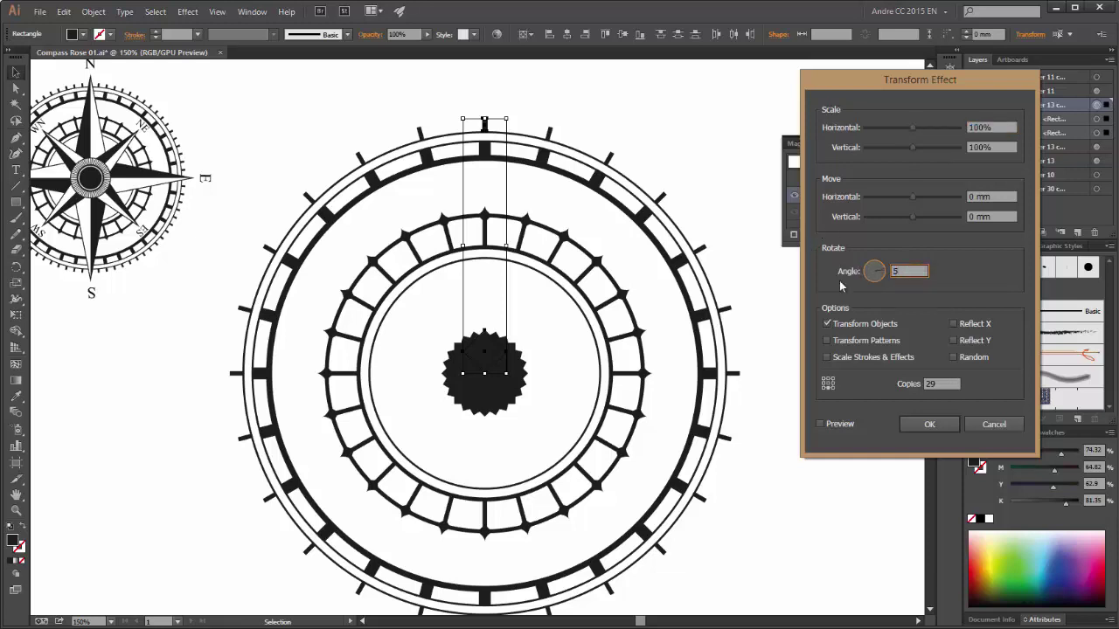
double_click(935, 384)
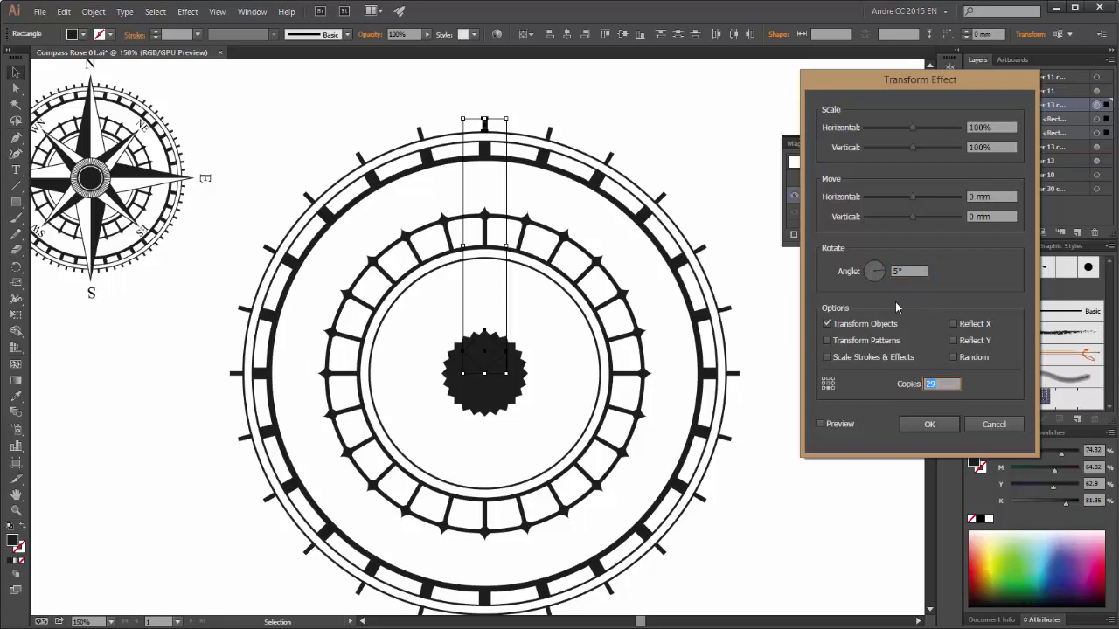
text(89)
click(821, 424)
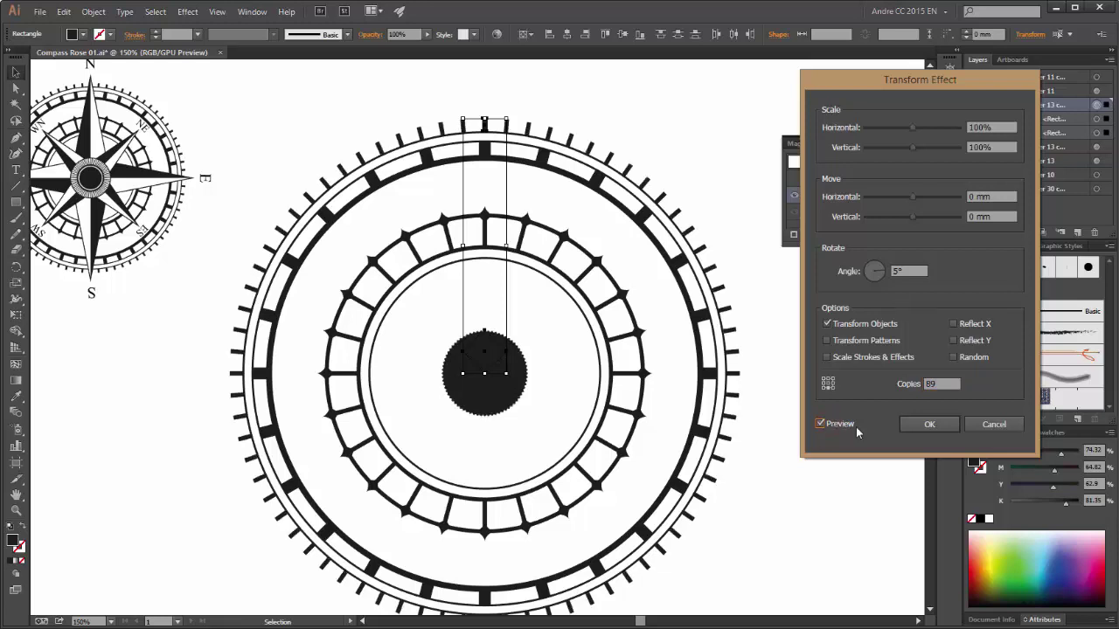
click(929, 425)
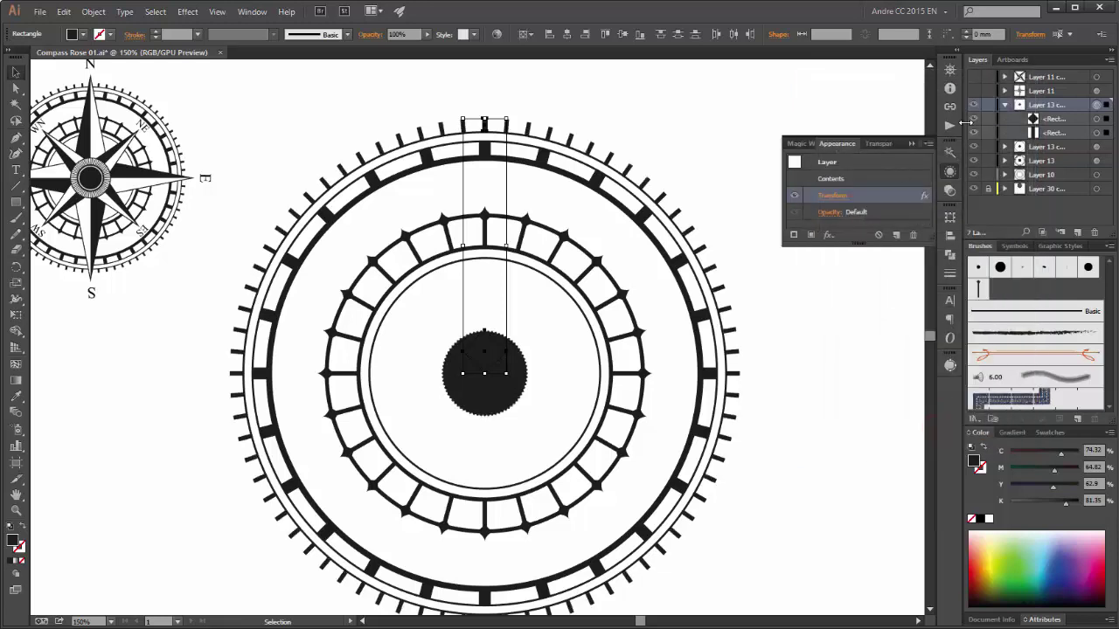
- Edit the Transform effect on the wide bars between the outer rings to a 10° rotation with 59 copies
click(1004, 105)
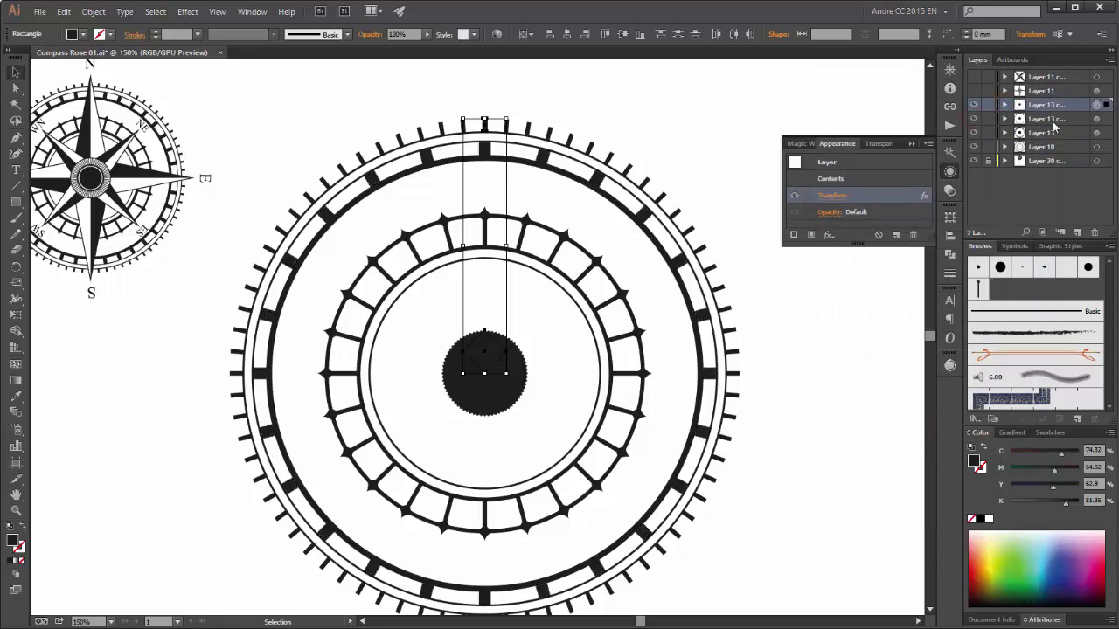
click(1097, 118)
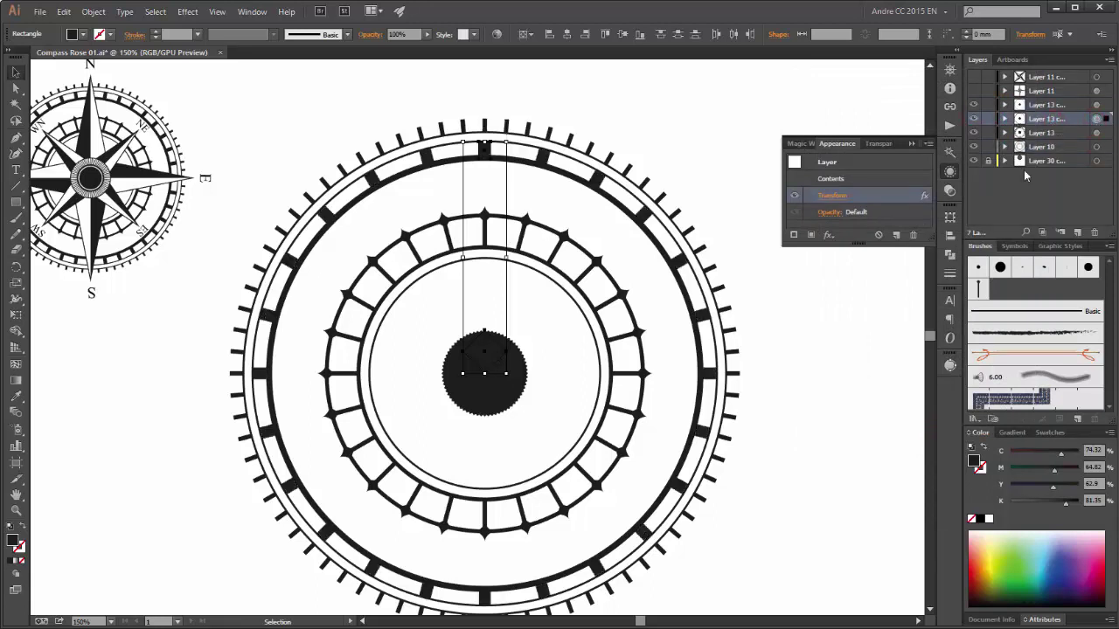
click(832, 197)
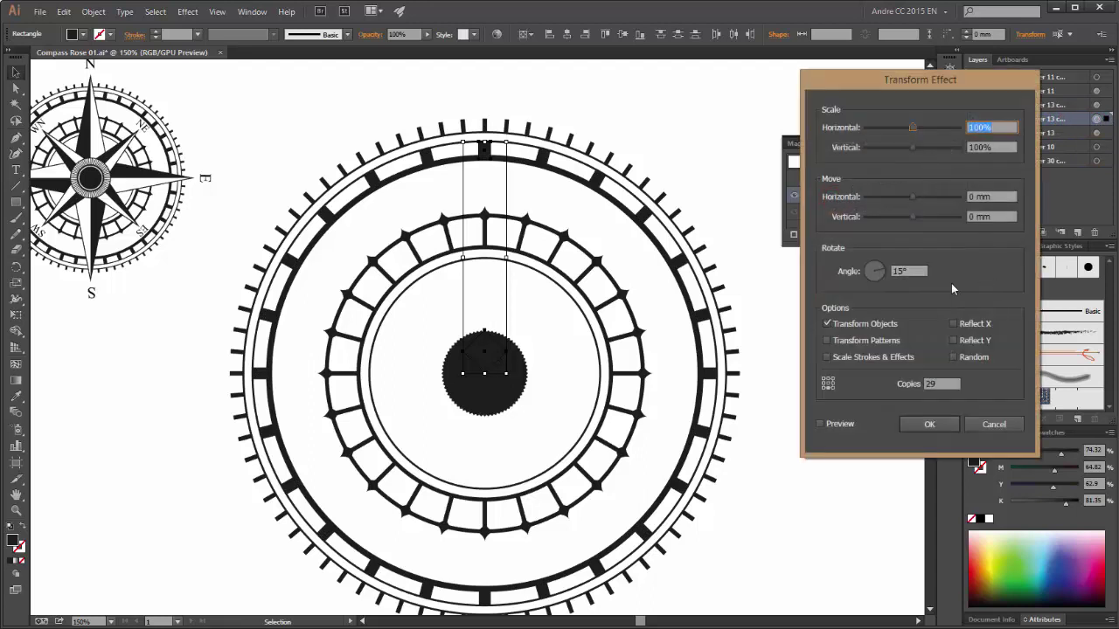
click(915, 271)
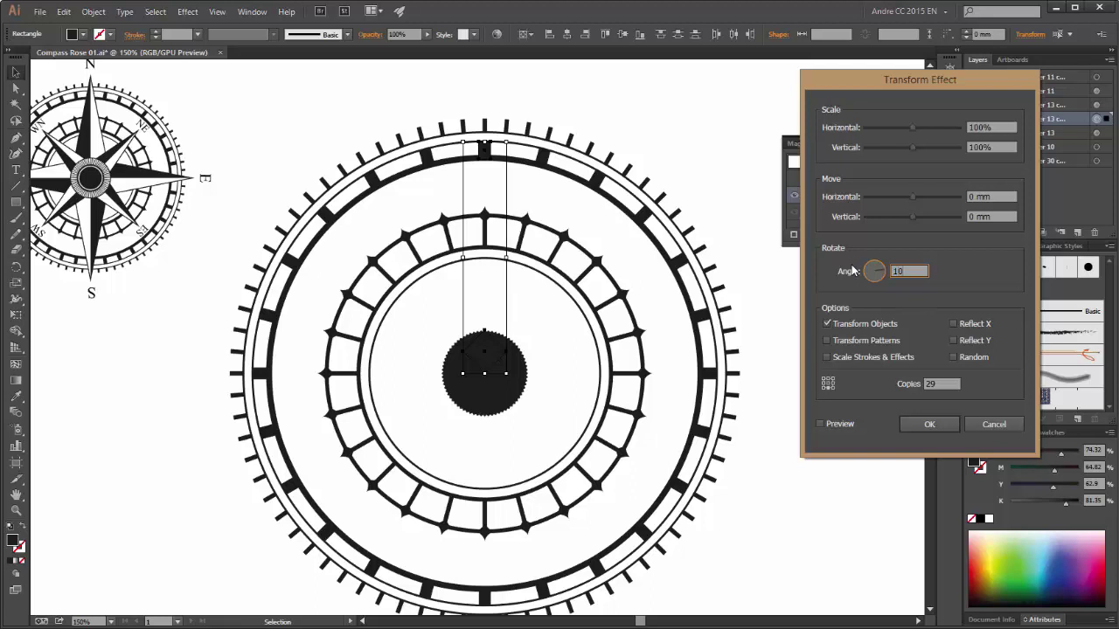
click(943, 384)
click(838, 426)
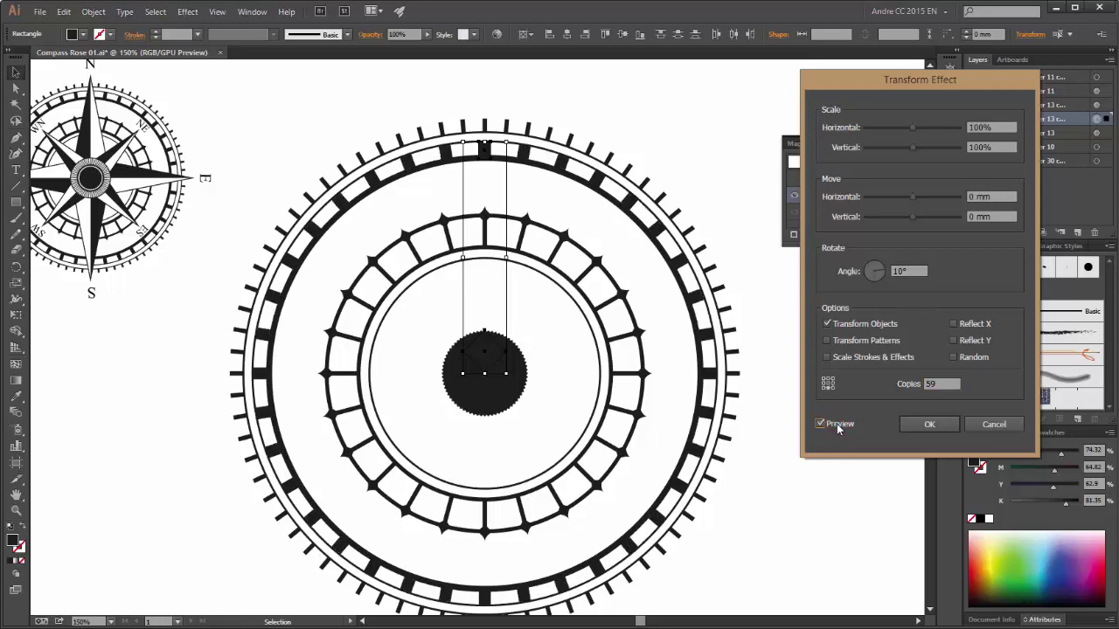
click(927, 424)
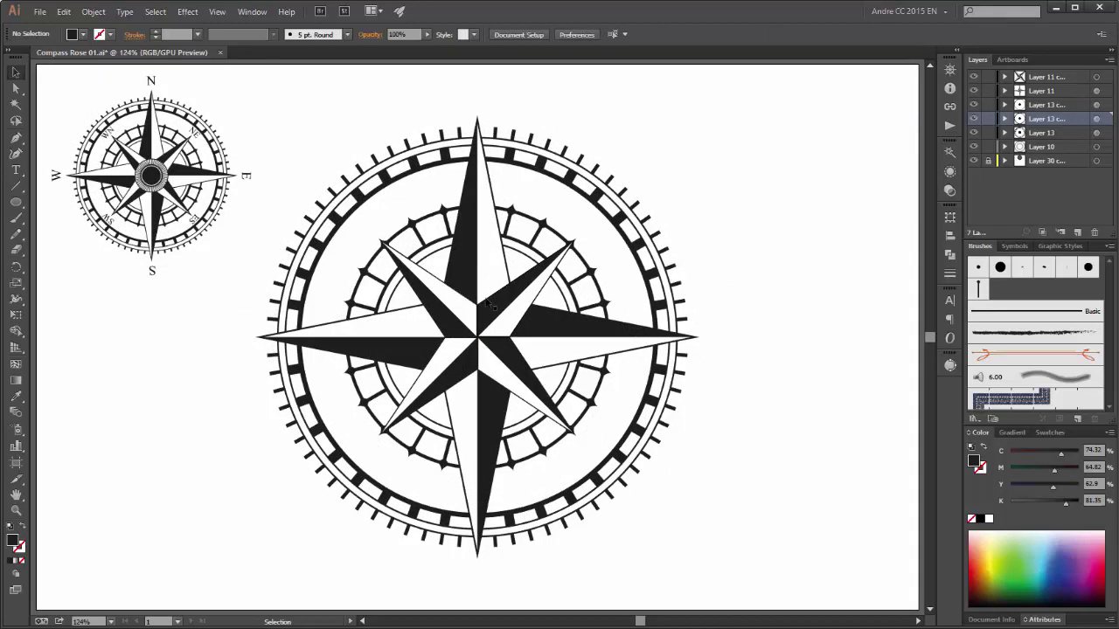
- Add a new layer above all the others and draw a circle about 35.5 mm wide on it over the star's centre
click(1067, 80)
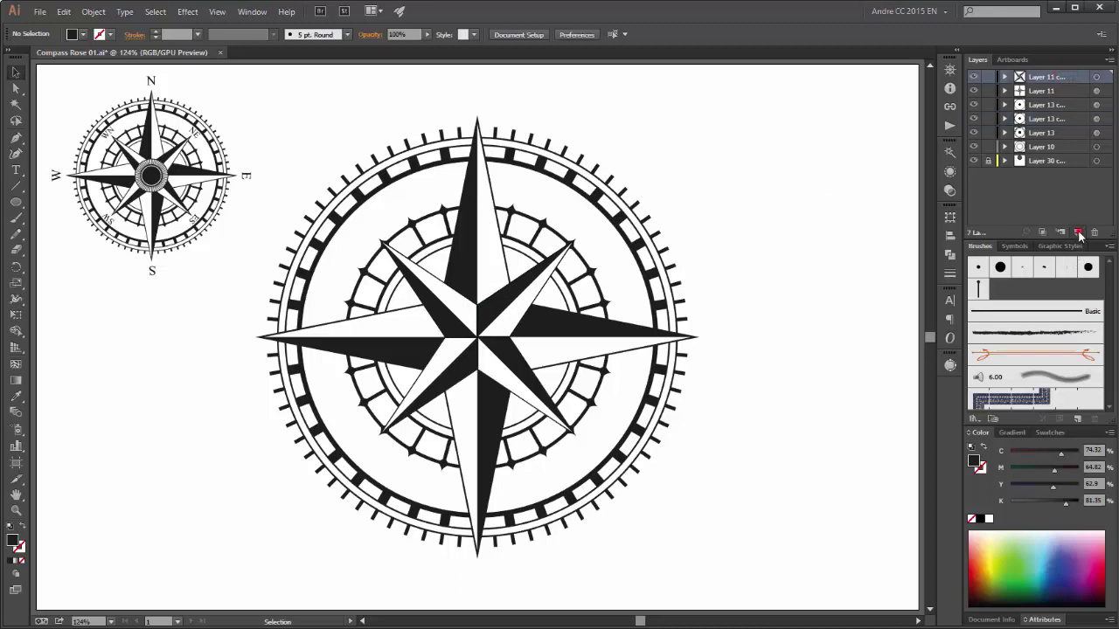
click(1078, 233)
click(1097, 78)
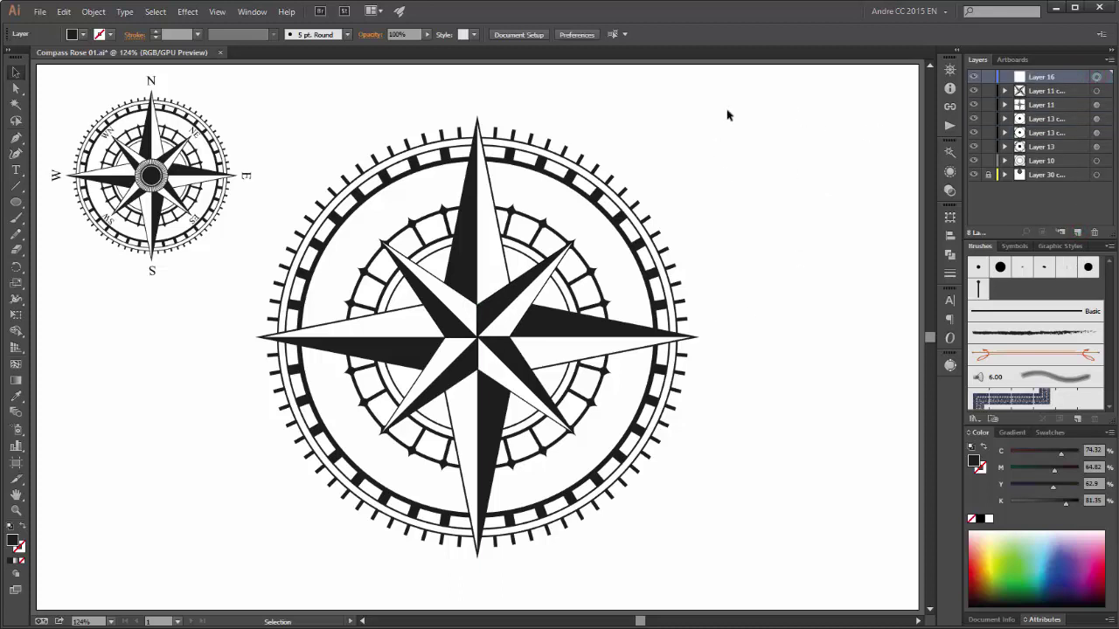
click(16, 201)
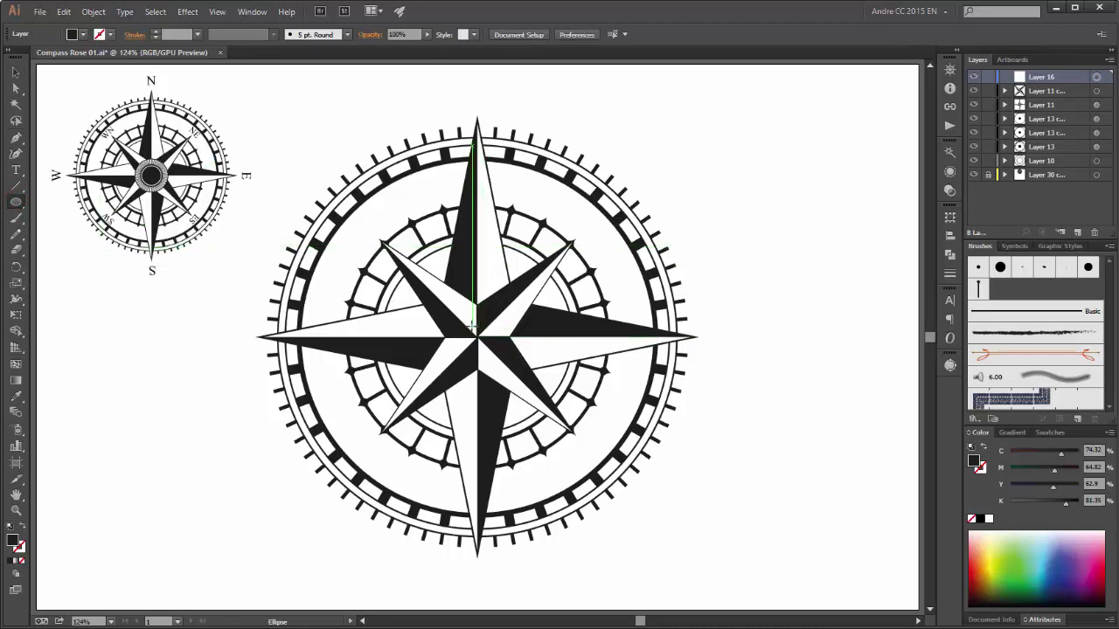
drag(471, 327, 521, 374)
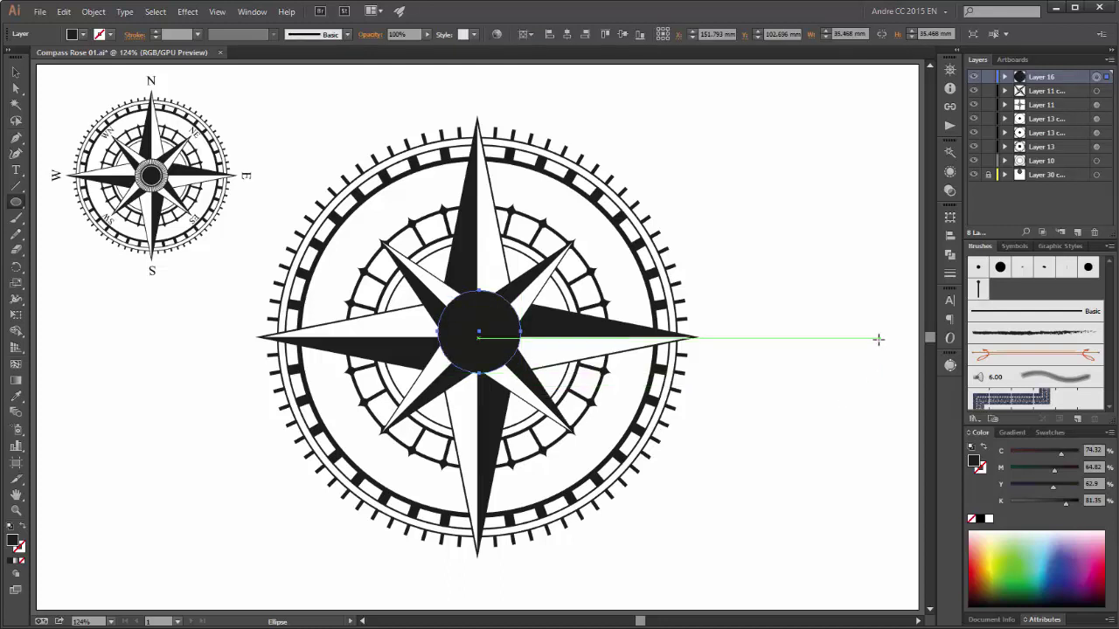
- Give the central circle a white fill and a 3 pt black stroke, and align its centre horizontally and vertically
click(110, 35)
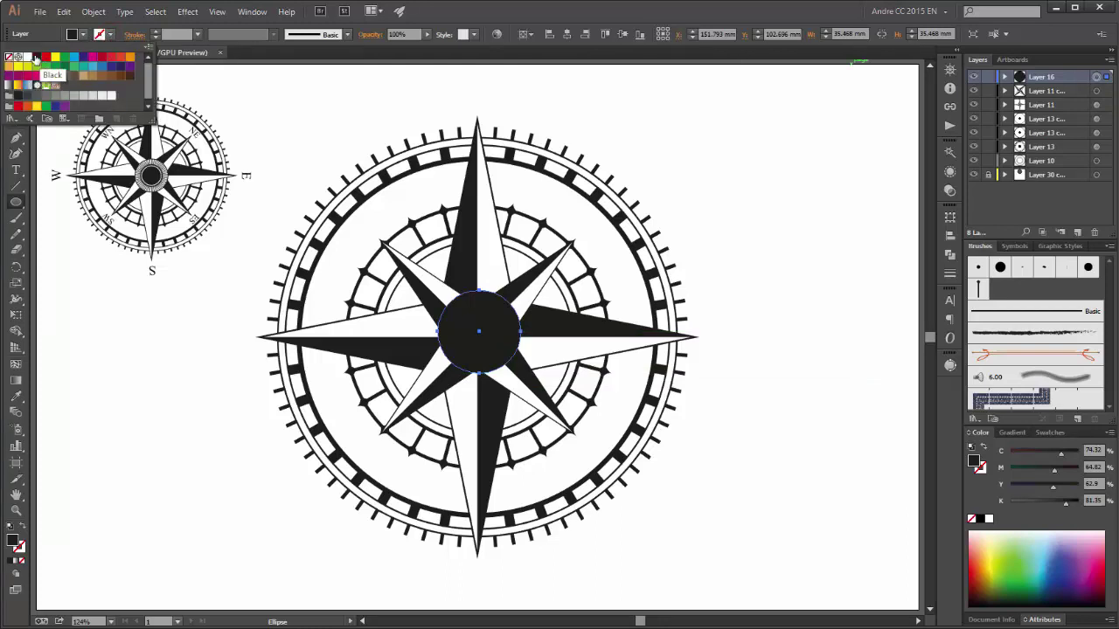
click(27, 57)
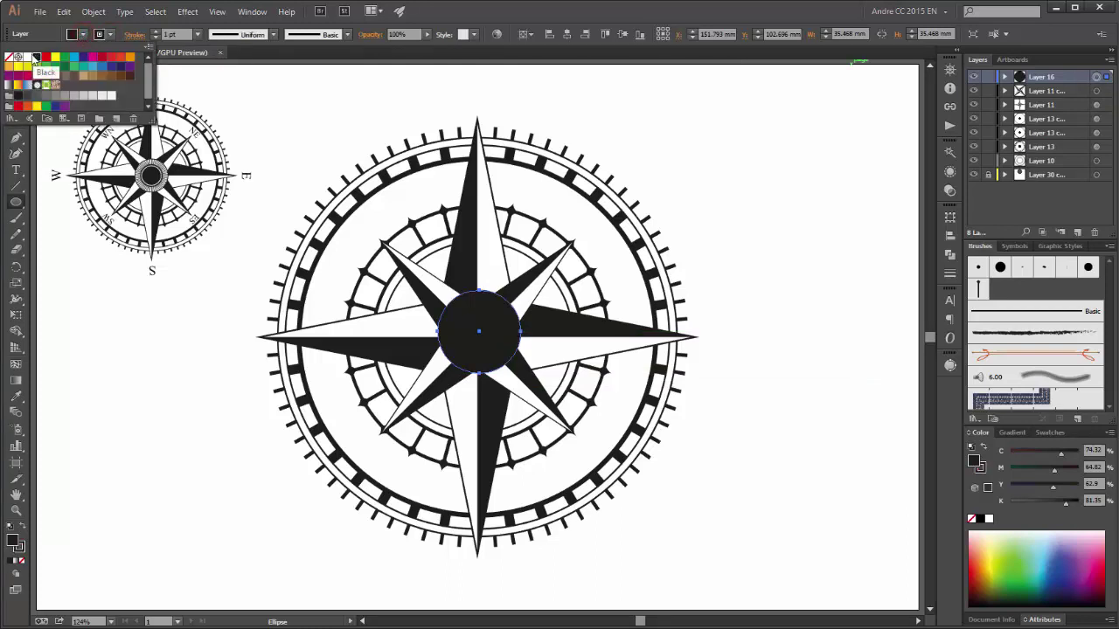
click(27, 57)
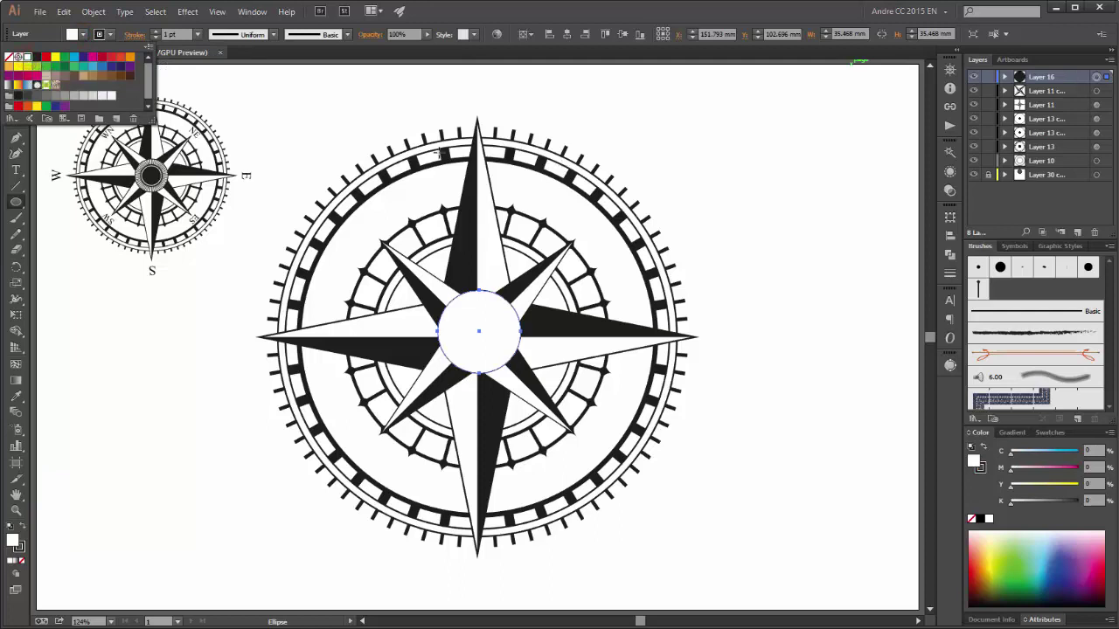
click(155, 35)
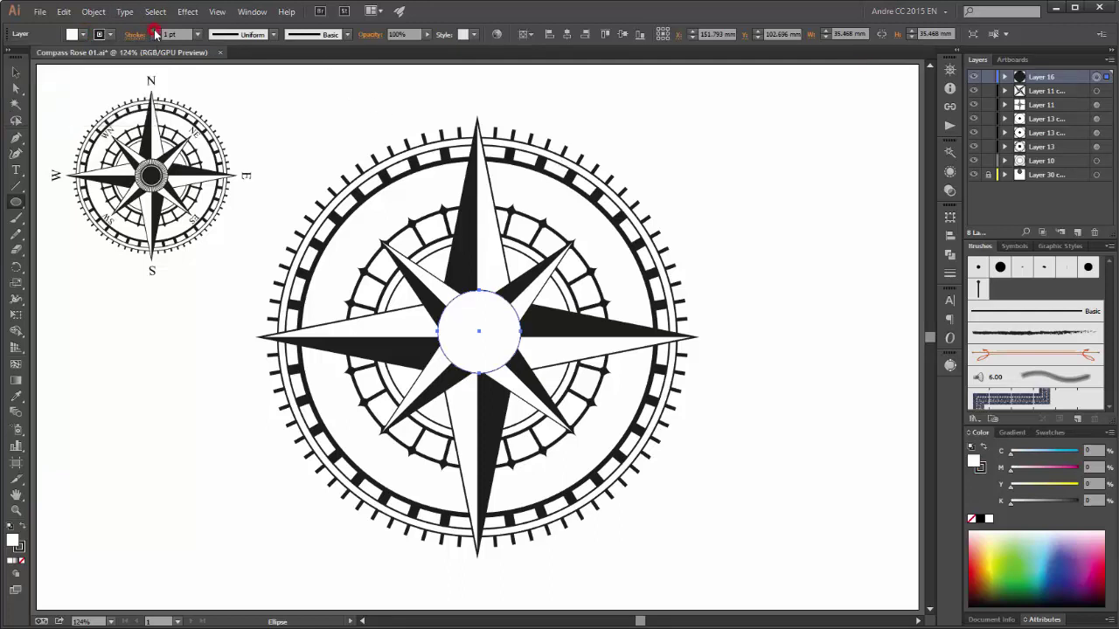
click(156, 35)
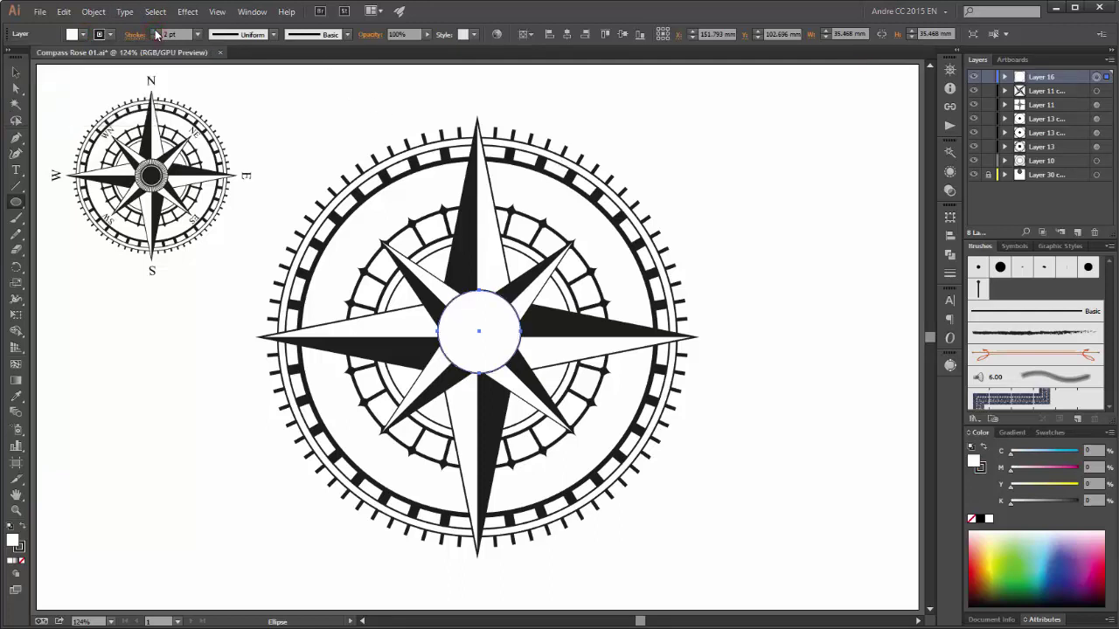
click(156, 33)
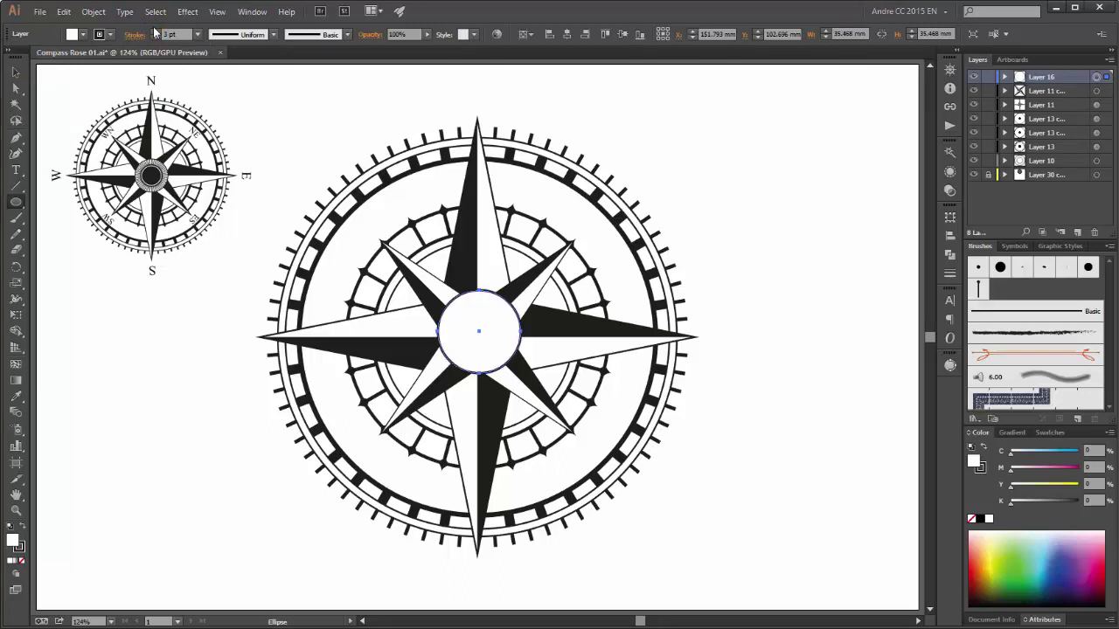
click(569, 35)
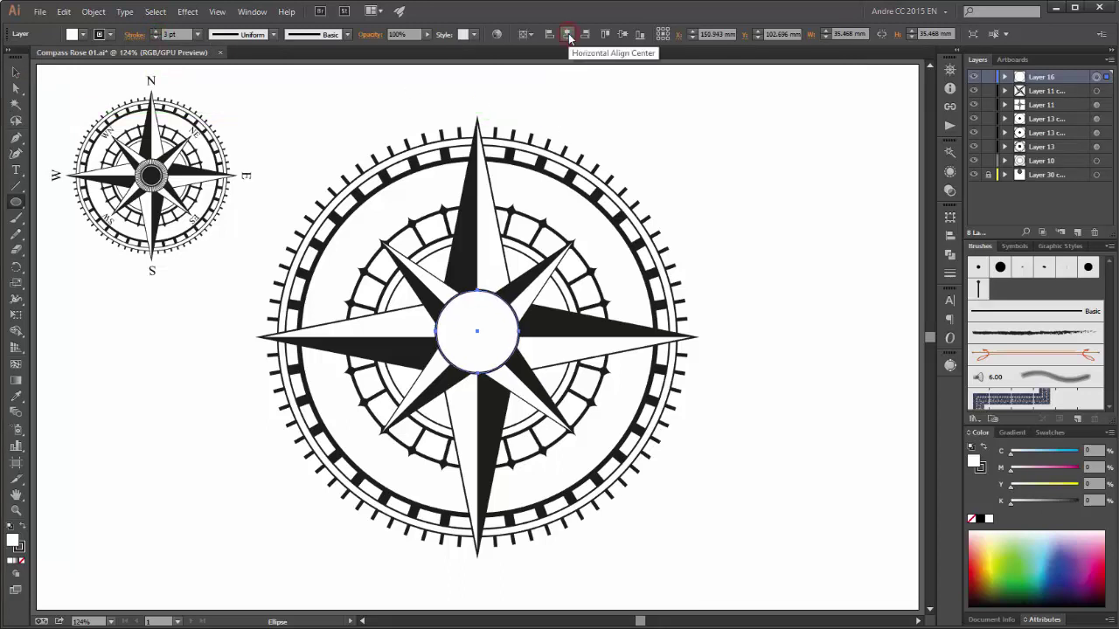
click(623, 35)
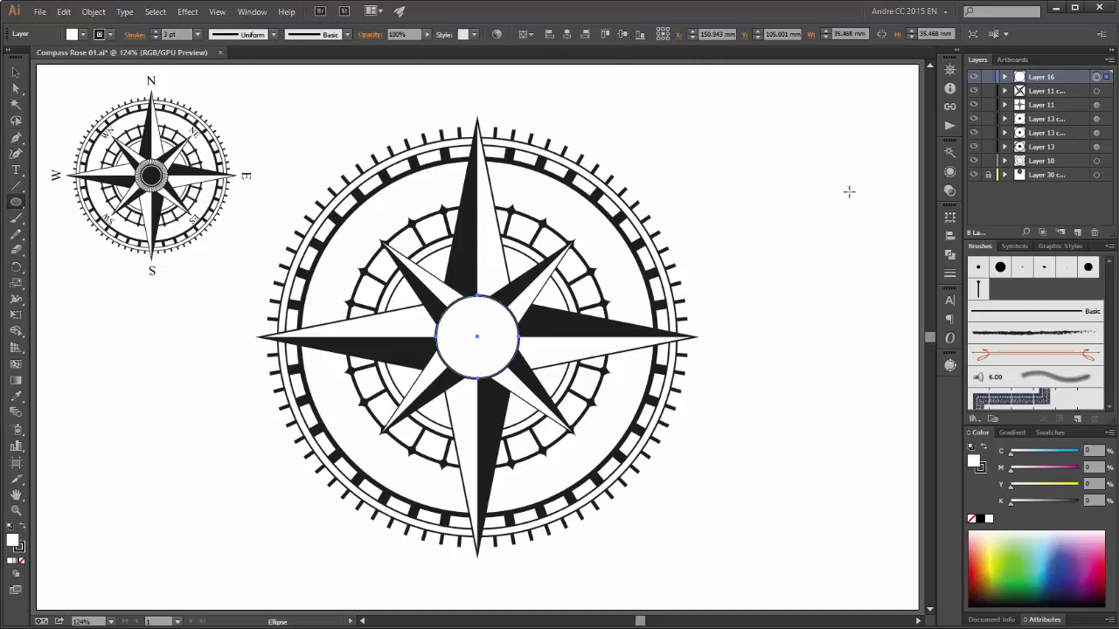
- Duplicate the circle path within Layer 16 and scale the copy about its centre to about 21.3 mm
click(1005, 77)
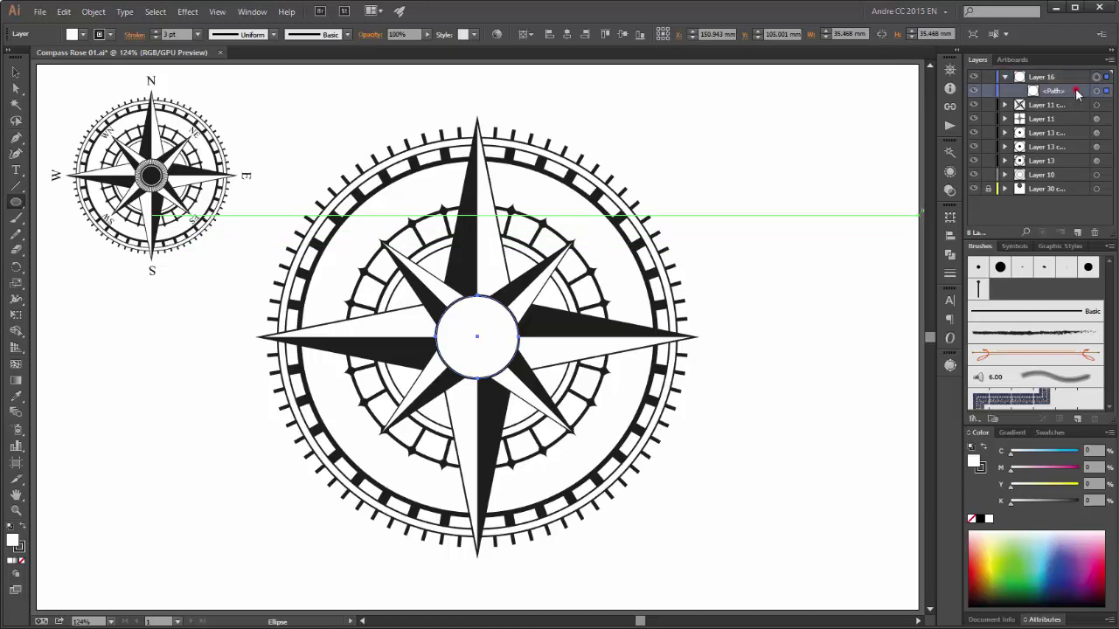
drag(1080, 95, 1077, 232)
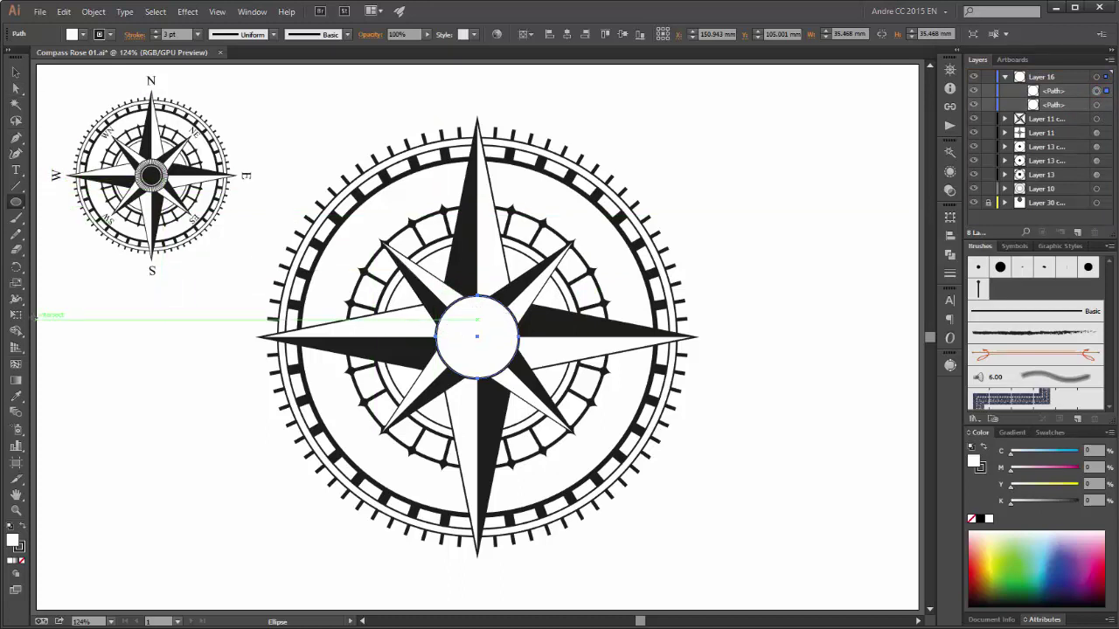
click(16, 315)
drag(519, 298, 504, 316)
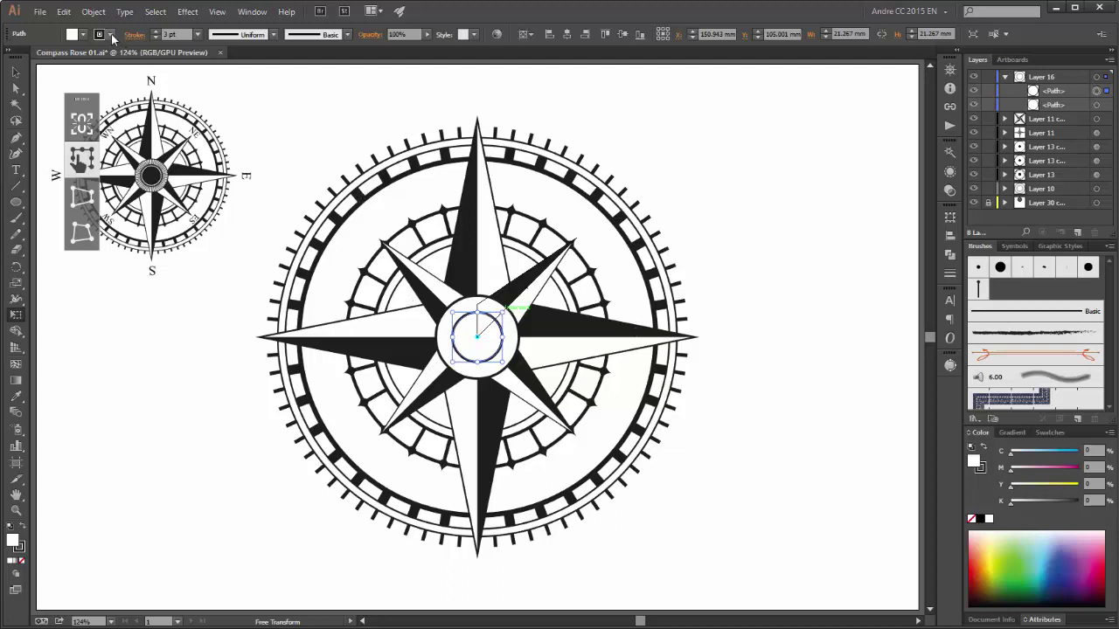
- Give the smaller inner circle a black fill and a white stroke
click(84, 34)
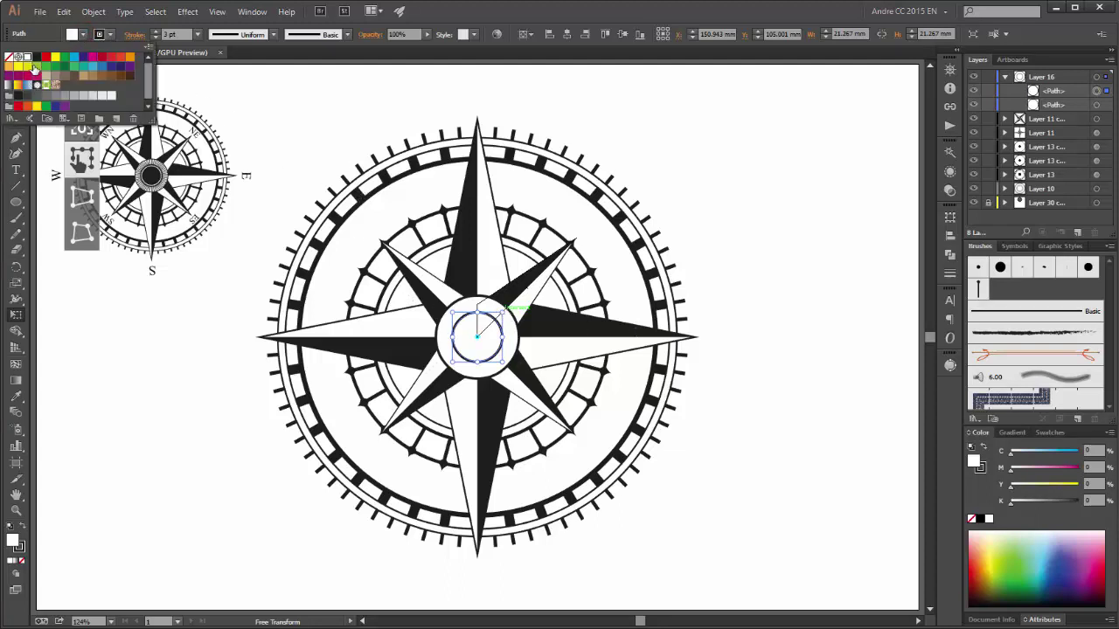
click(37, 58)
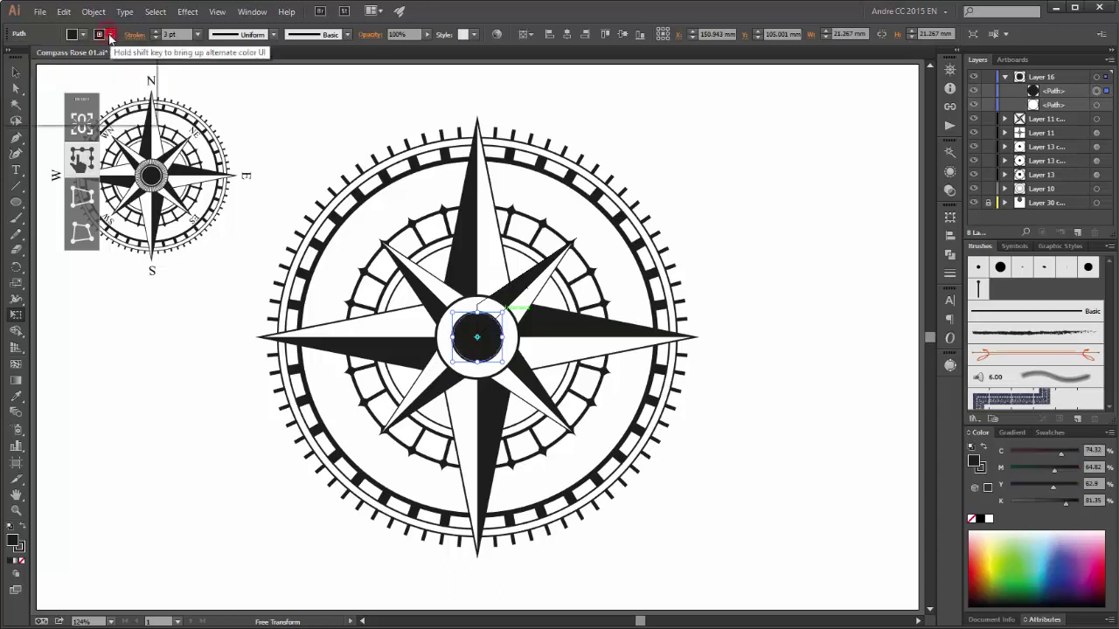
click(109, 34)
click(27, 58)
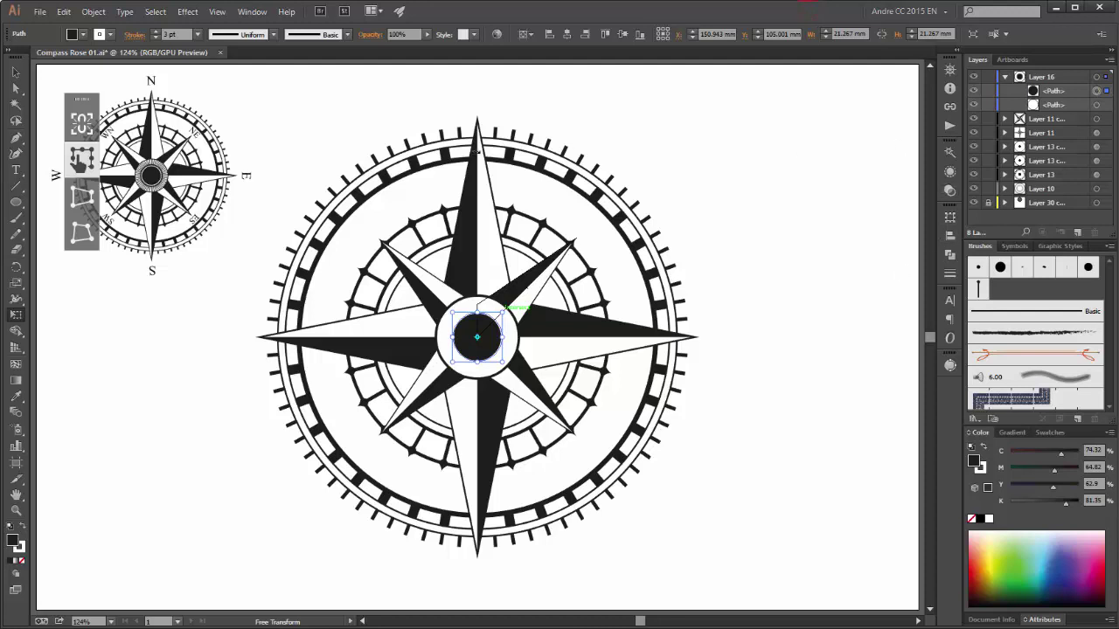
- Duplicate the Layer 13 copy holding the wide bars and nest the duplicate in Layer 16 between the two circle paths
key(v)
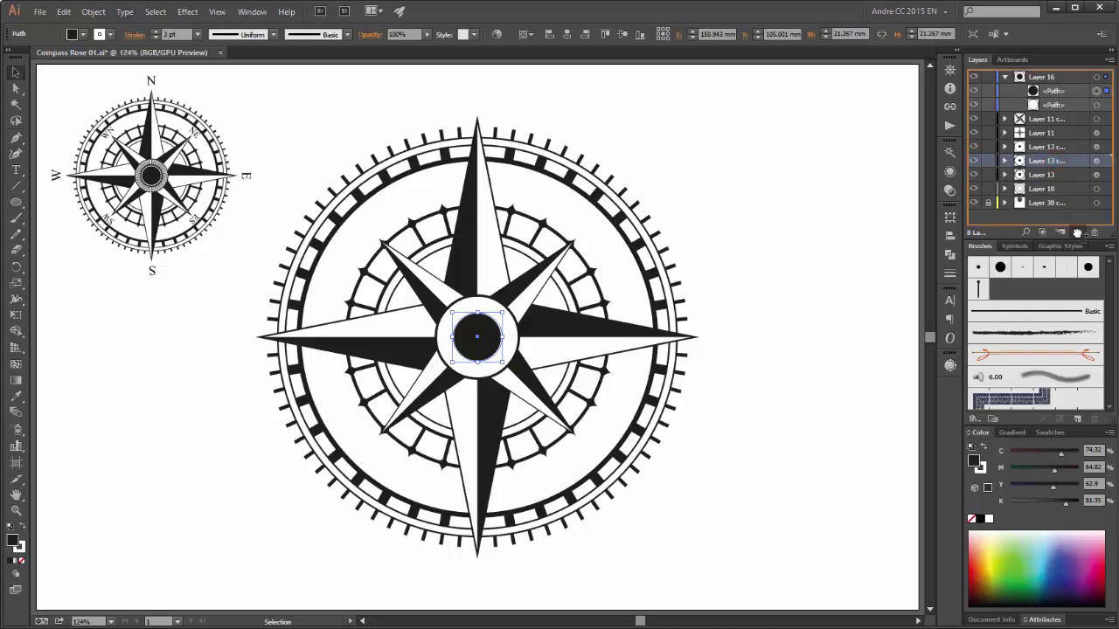
drag(1059, 164, 1049, 166)
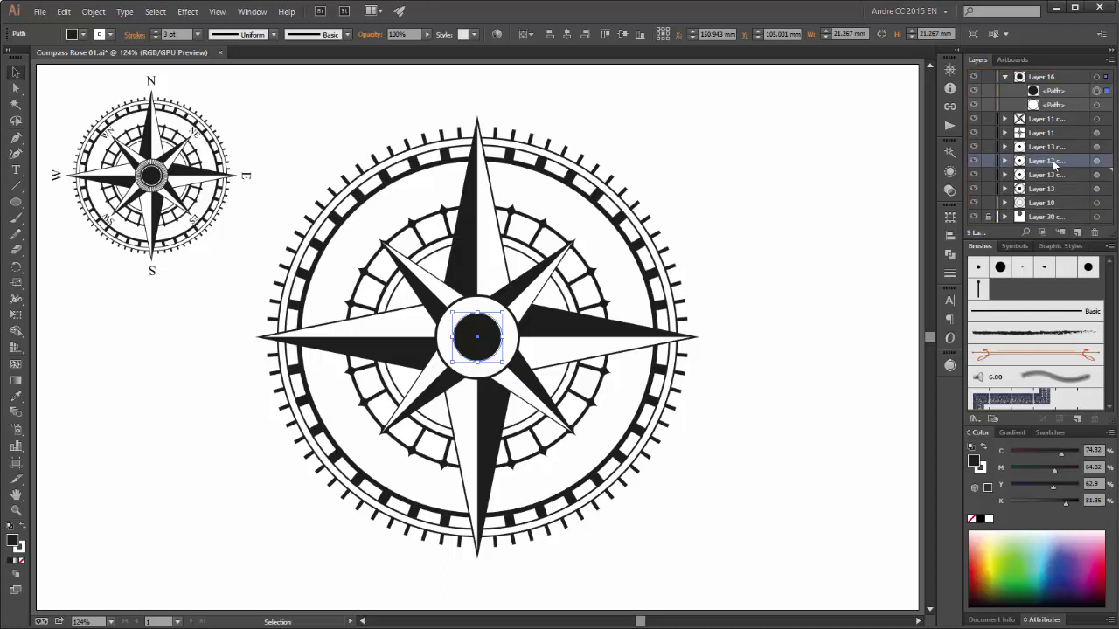
drag(1054, 165, 1059, 99)
- Move the bar rectangle in Layer 16's nested layer down so its repeated copies form a ring around the central hub
click(1096, 105)
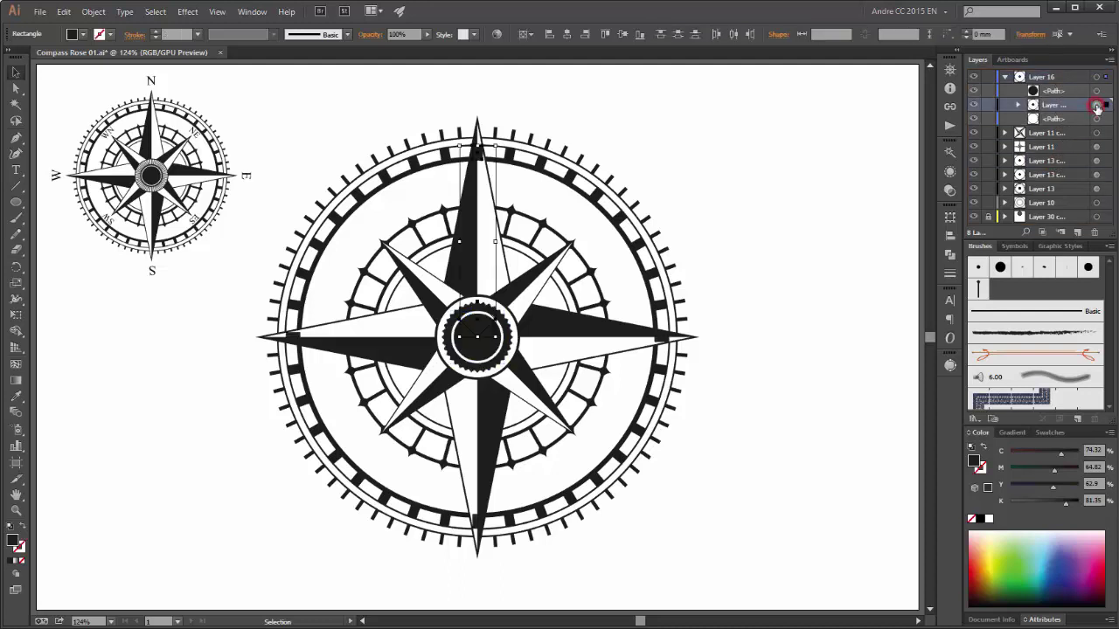
click(1017, 105)
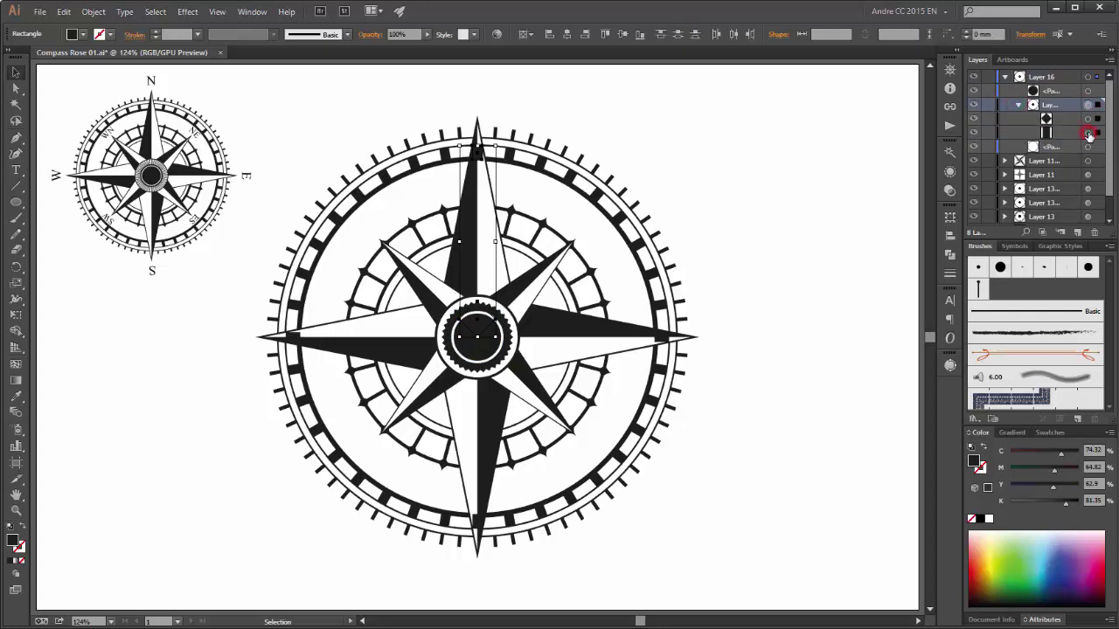
click(1088, 133)
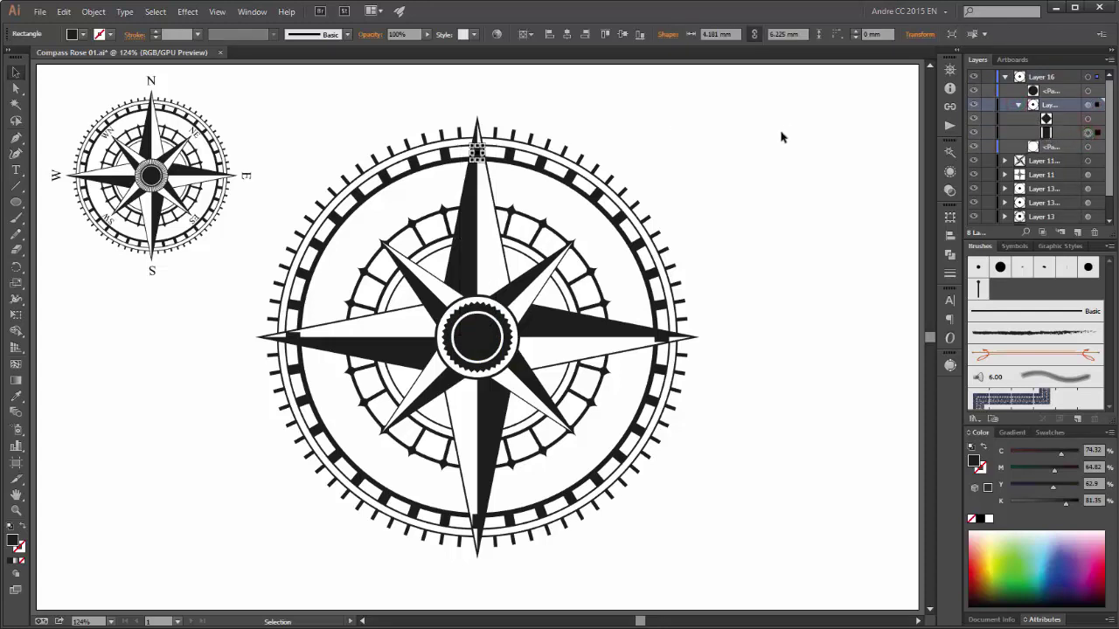
key(shift+Down)
key(shift+Down)
key(shift+Down)
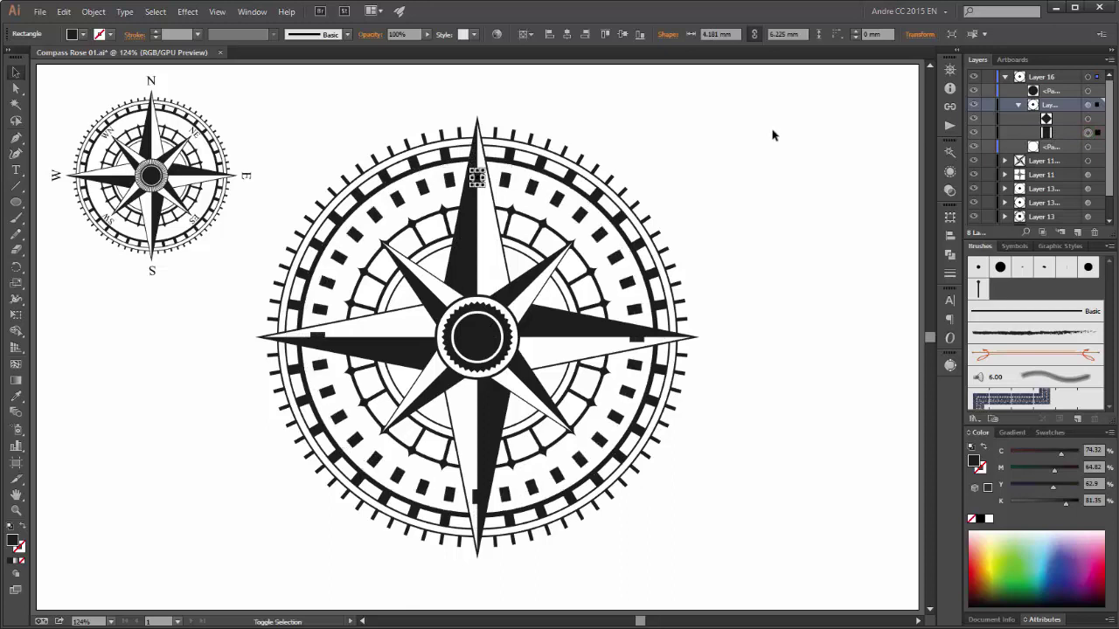
key(shift+Down)
key(shift+Down)
key(shift+Down)
key(shift+Down)
key(shift+Down)
key(shift+Down)
key(shift+Down)
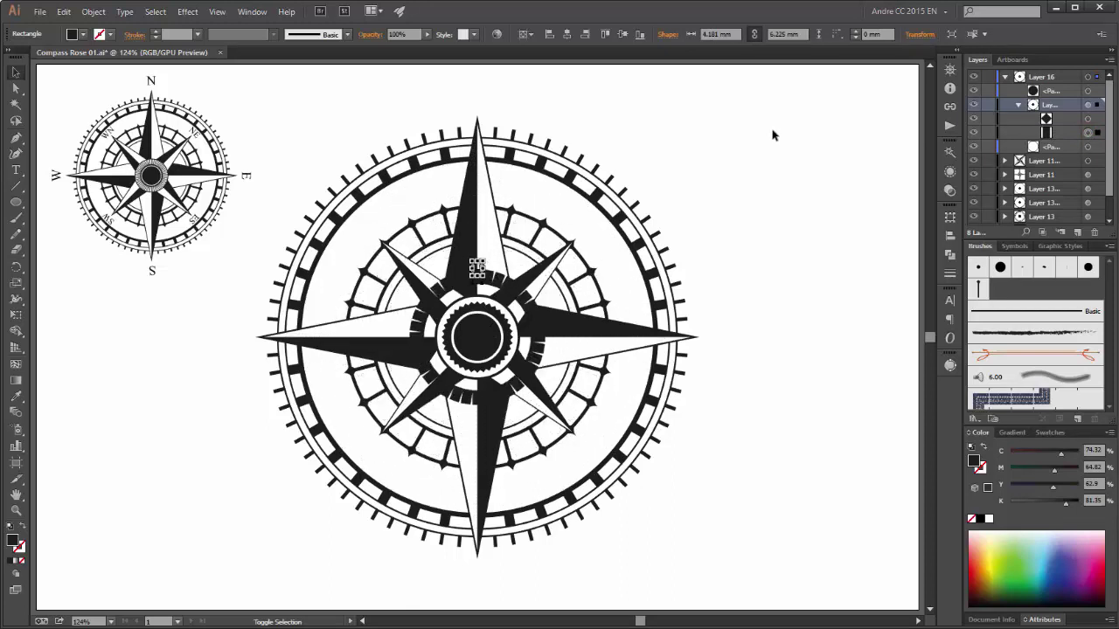
key(shift+Down)
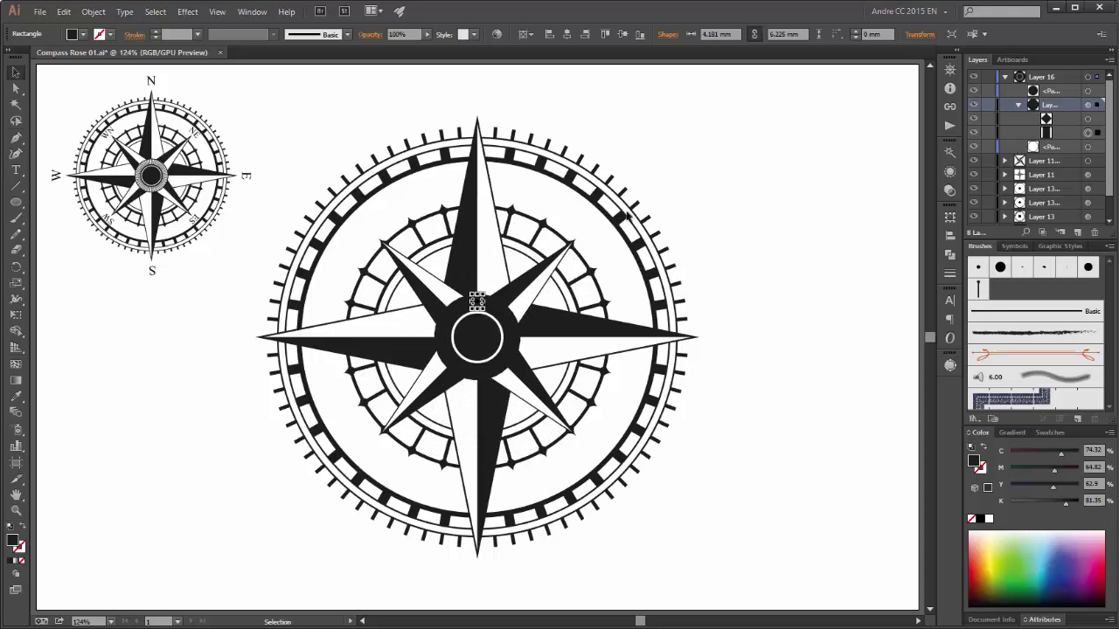
- Narrow the hub bar rectangle about its centre to about 1.7 mm wide and nudge it slightly down inside the outer circle
key(z)
drag(481, 332, 665, 518)
key(v)
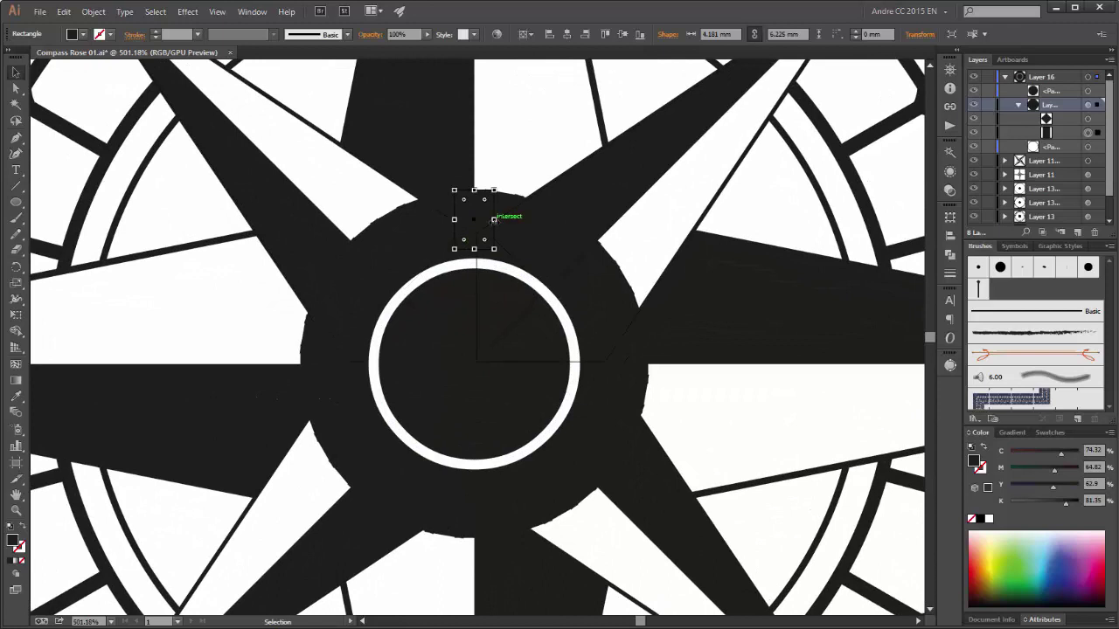
drag(493, 220, 479, 221)
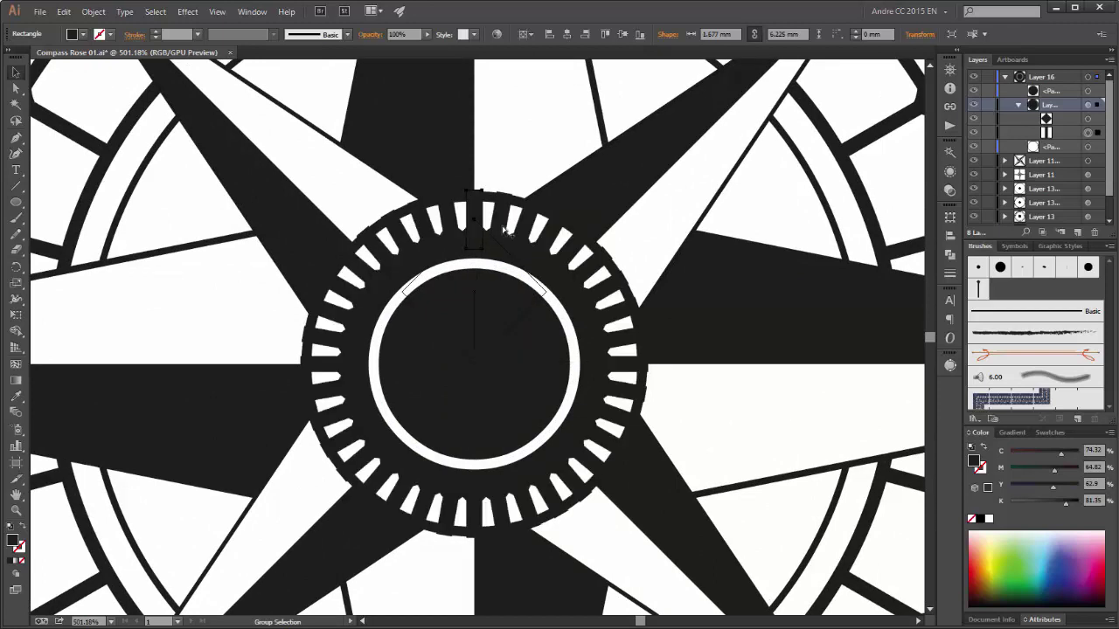
key(Down)
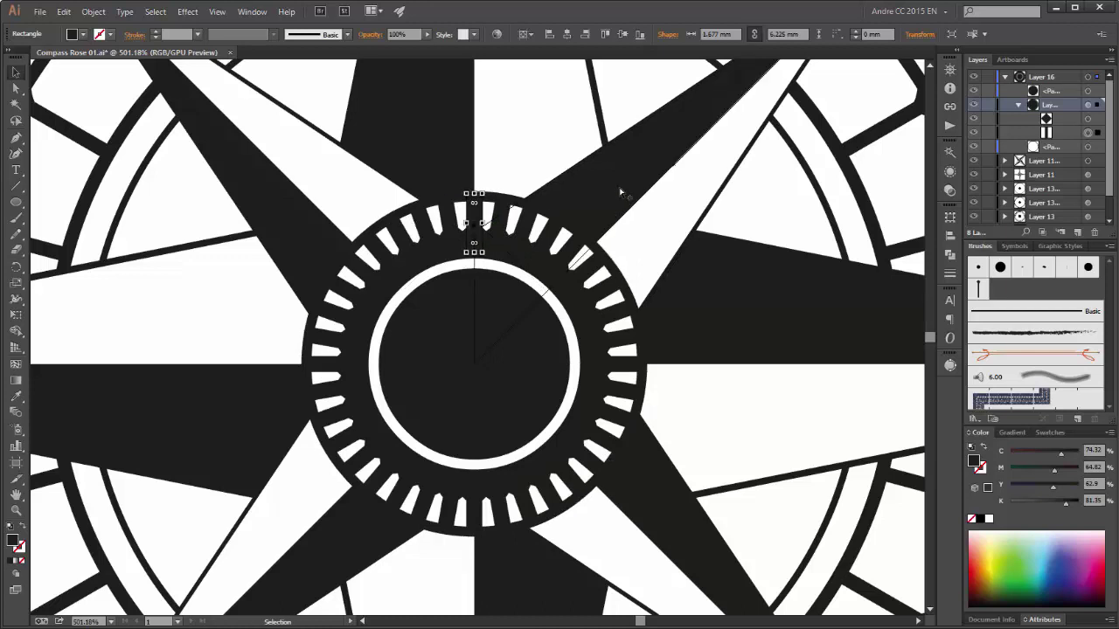
key(Down)
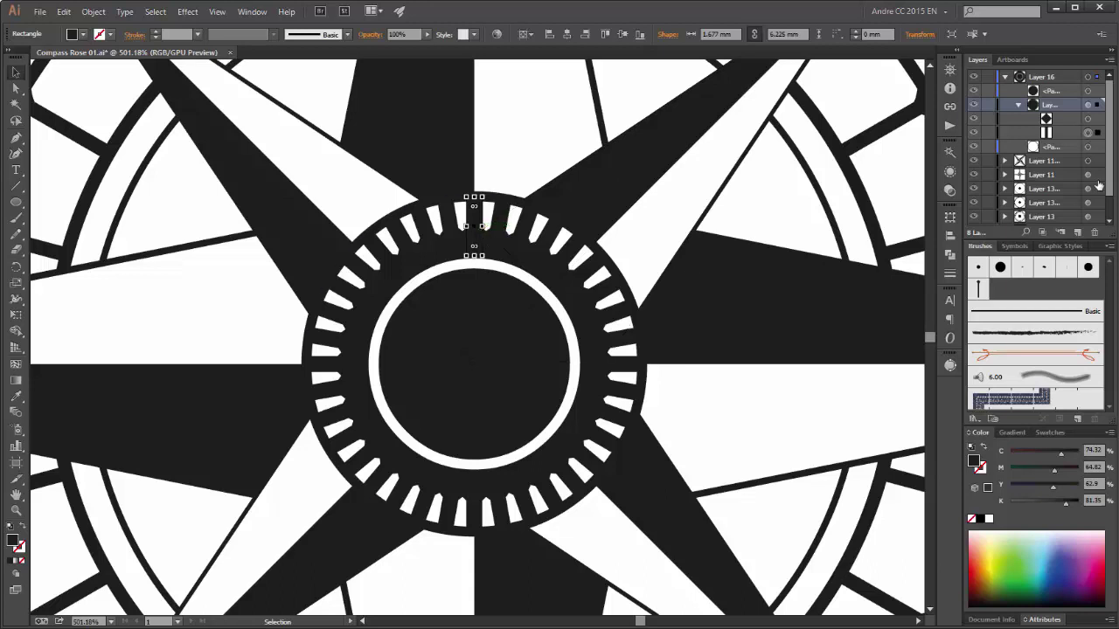
- Shrink the diamond rectangle in the hub's nested layer to about 9.7 mm per side, keeping its lower corner at the compass centre
click(1064, 122)
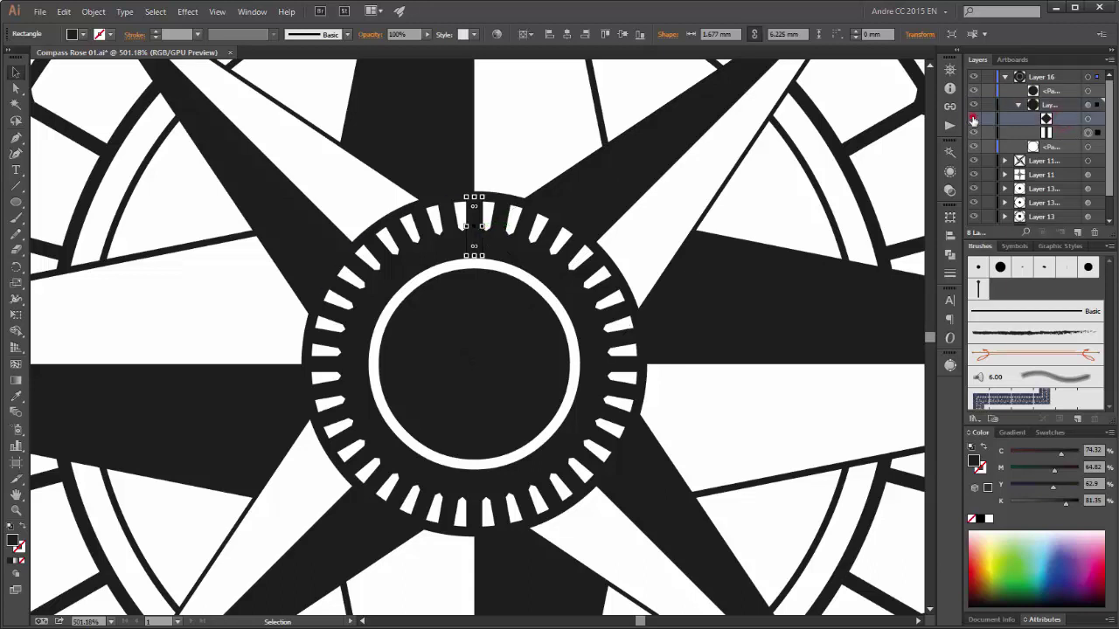
click(974, 119)
click(974, 119)
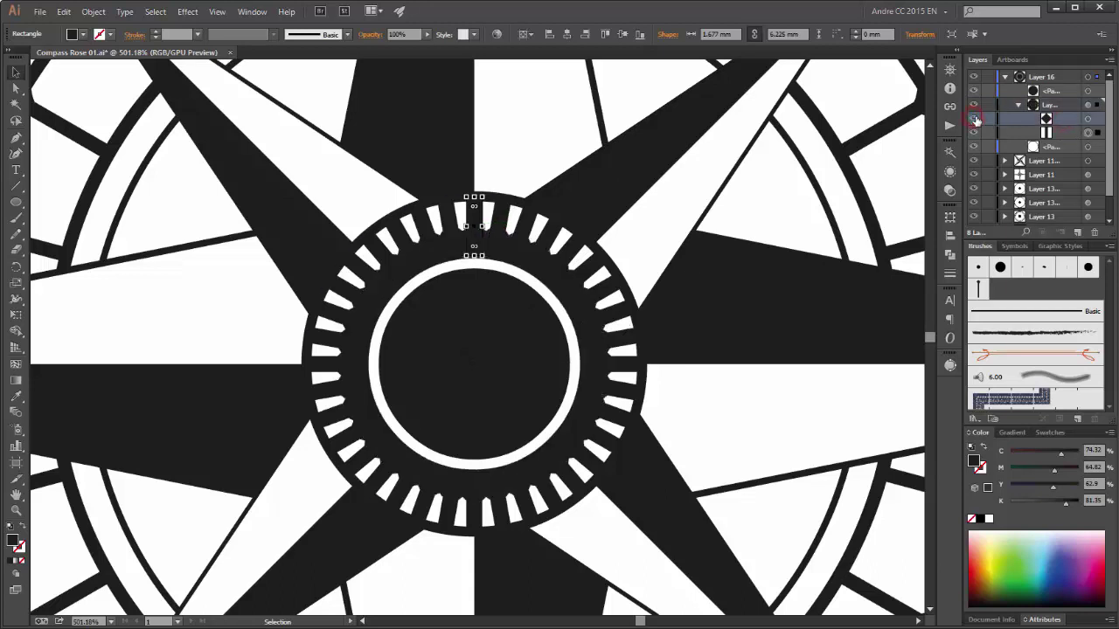
click(1089, 119)
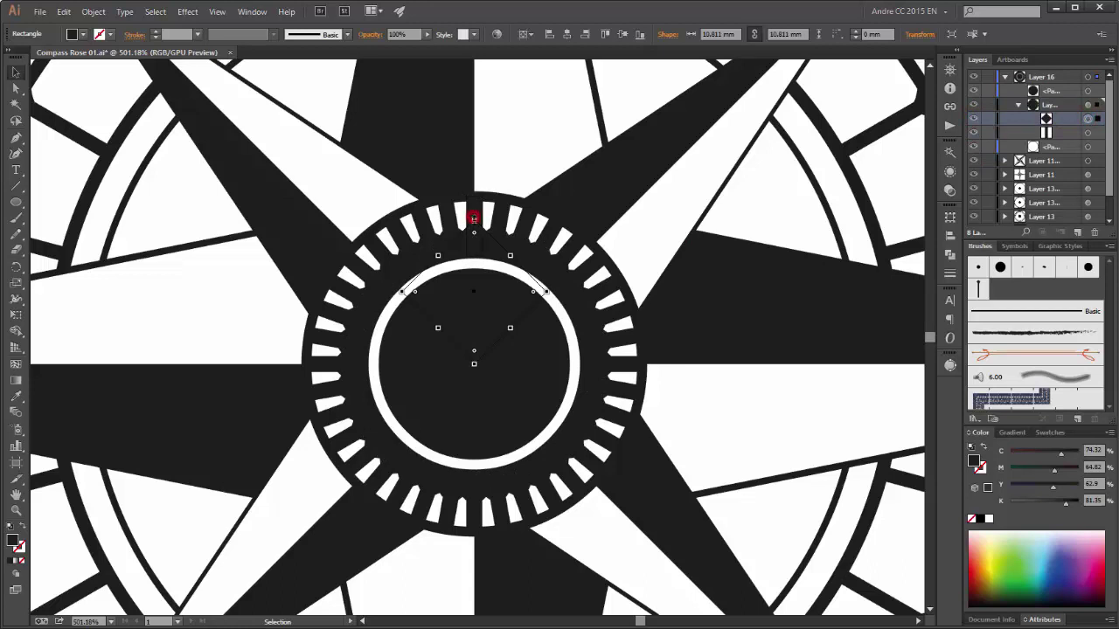
drag(473, 218, 474, 232)
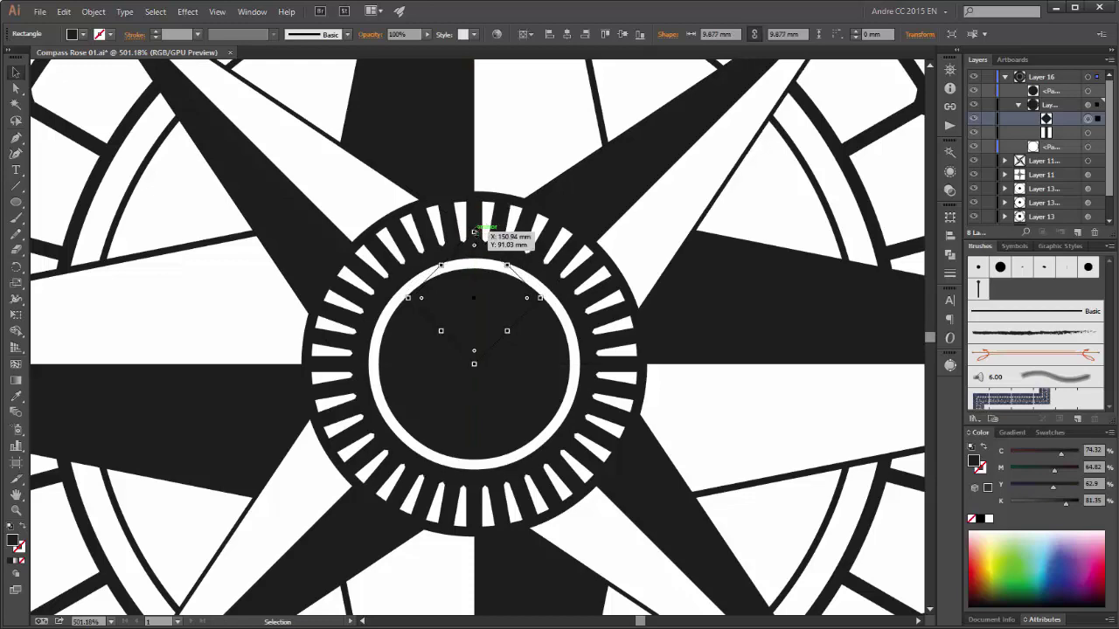
key(ctrl+minus)
key(ctrl+minus)
key(ctrl+minus)
key(ctrl+minus)
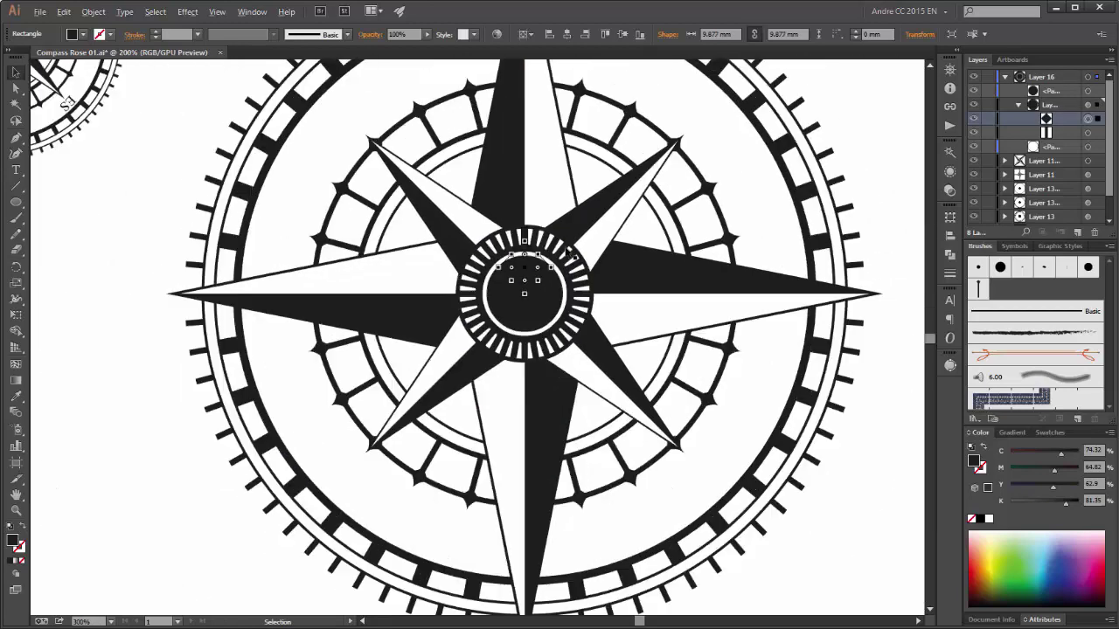
click(901, 292)
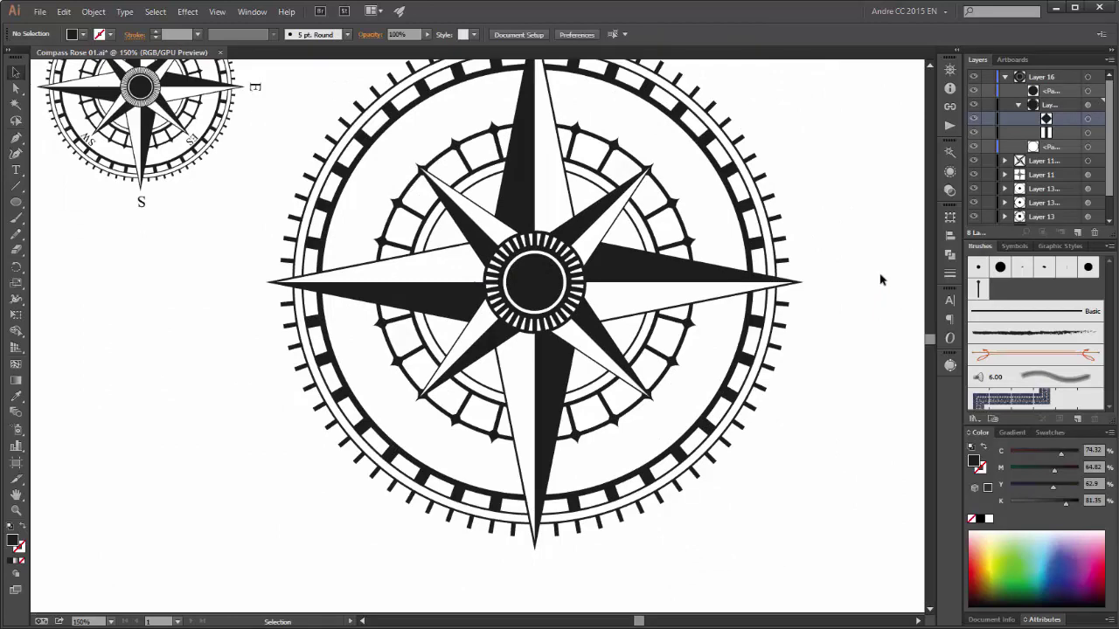
key(ctrl+0)
key(v)
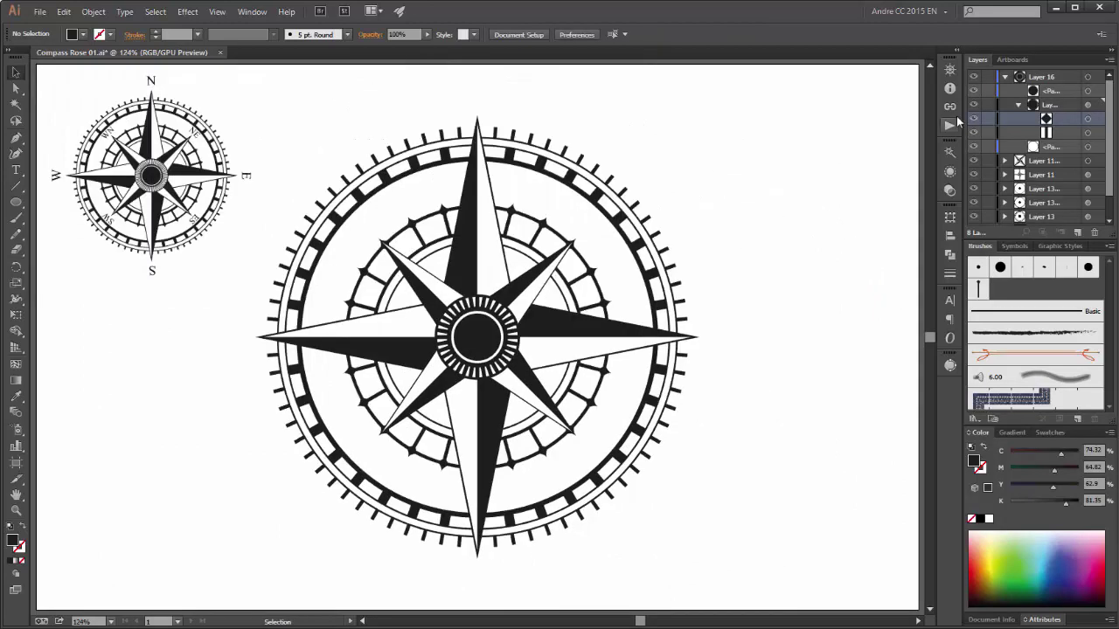
click(1019, 104)
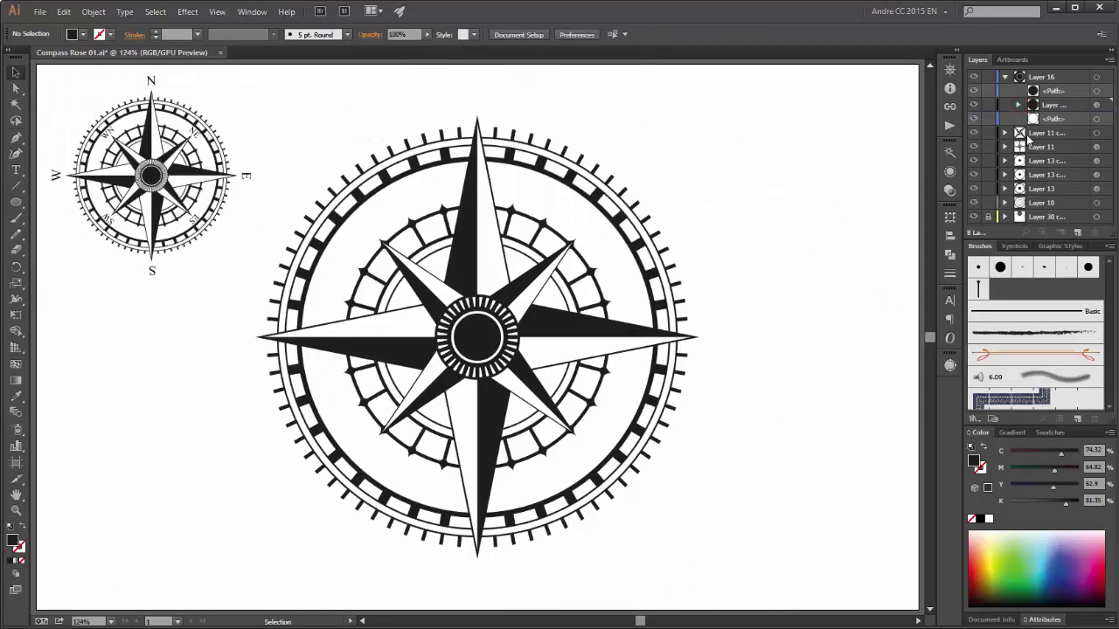
- Enlarge the diagonal four-pointed star in the Layer 11 copy slightly about its centre
click(1040, 134)
click(973, 133)
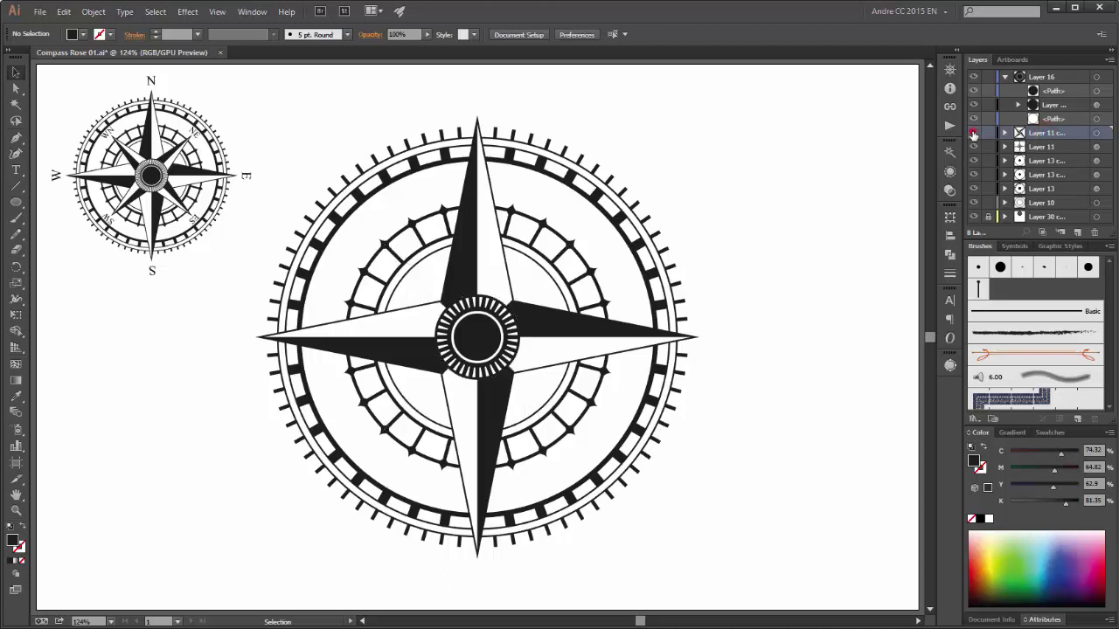
click(974, 133)
click(1098, 133)
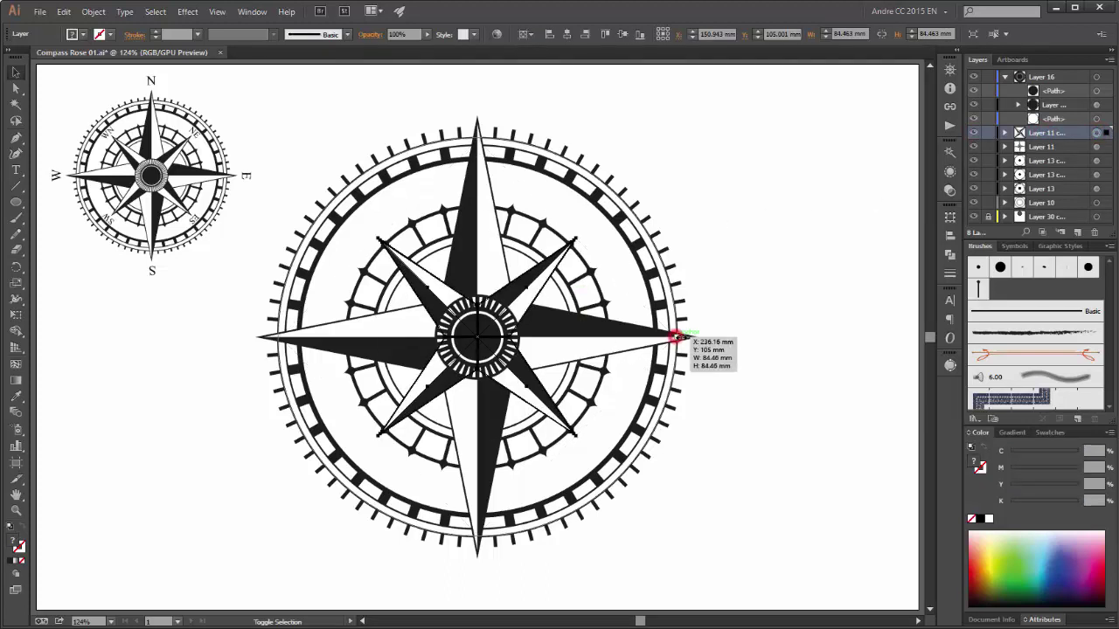
mouse_move(678, 336)
mouse_down()
mouse_move(700, 339)
mouse_move(687, 338)
mouse_up()
click(839, 210)
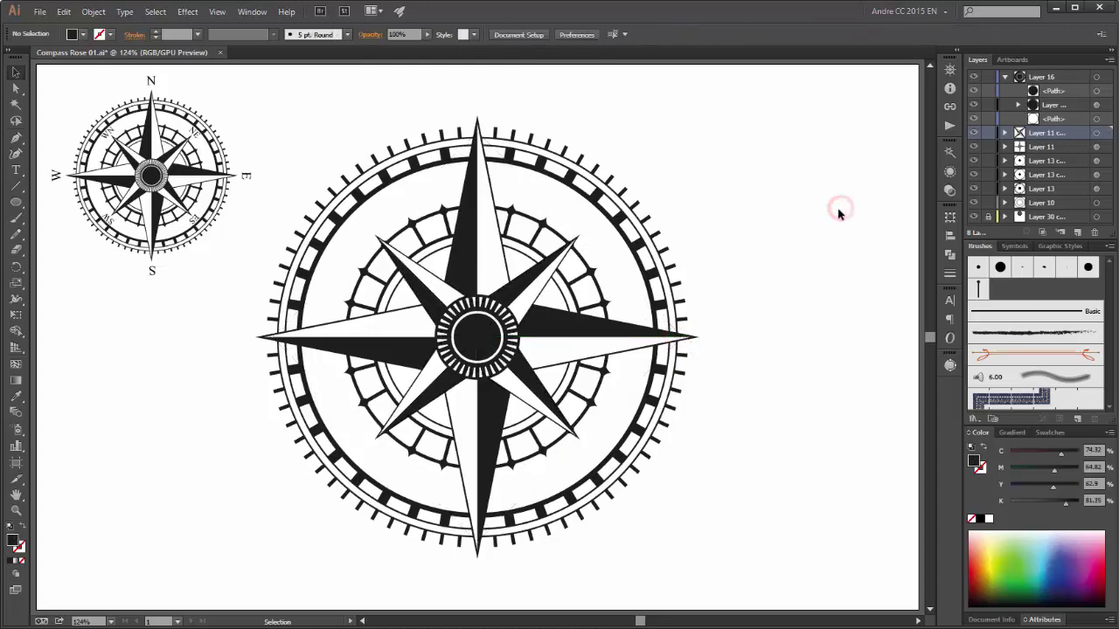
- Find the Layer 13 copy holding the outer ticks and lower its rectangle's top anchors to shorten the ticks to about 3.1 mm
click(973, 188)
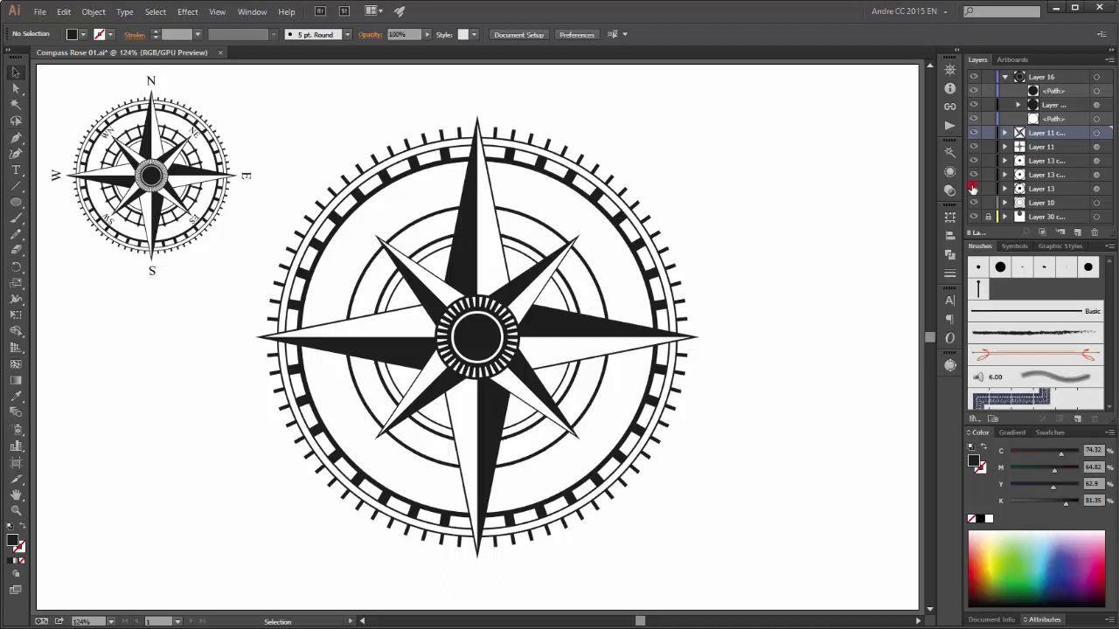
click(974, 181)
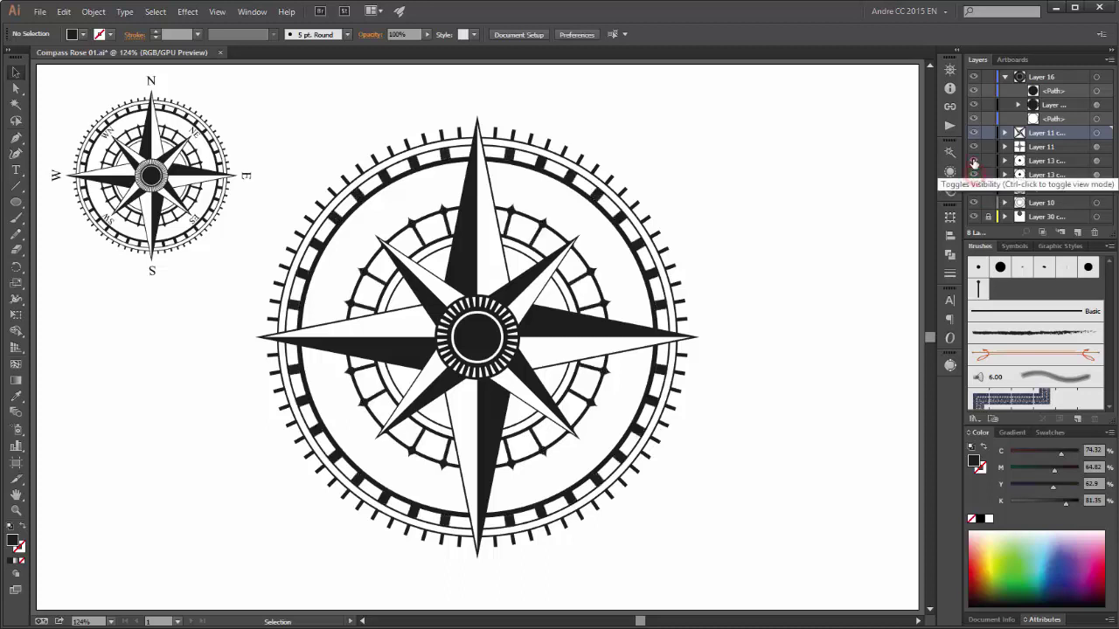
click(975, 161)
click(975, 162)
click(1049, 162)
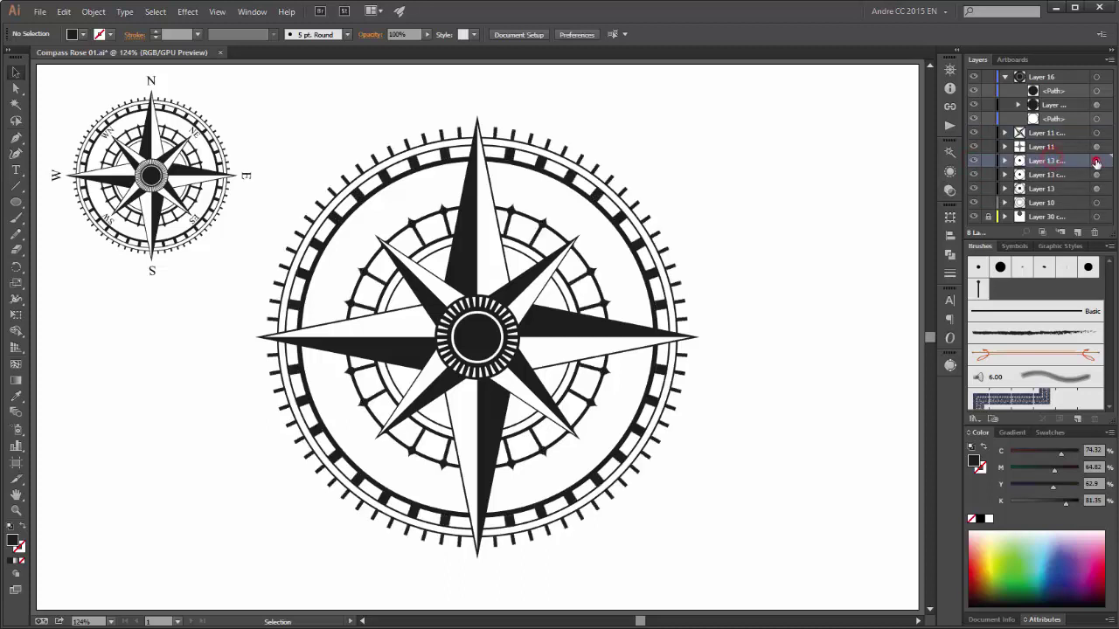
click(1096, 161)
drag(469, 116, 795, 531)
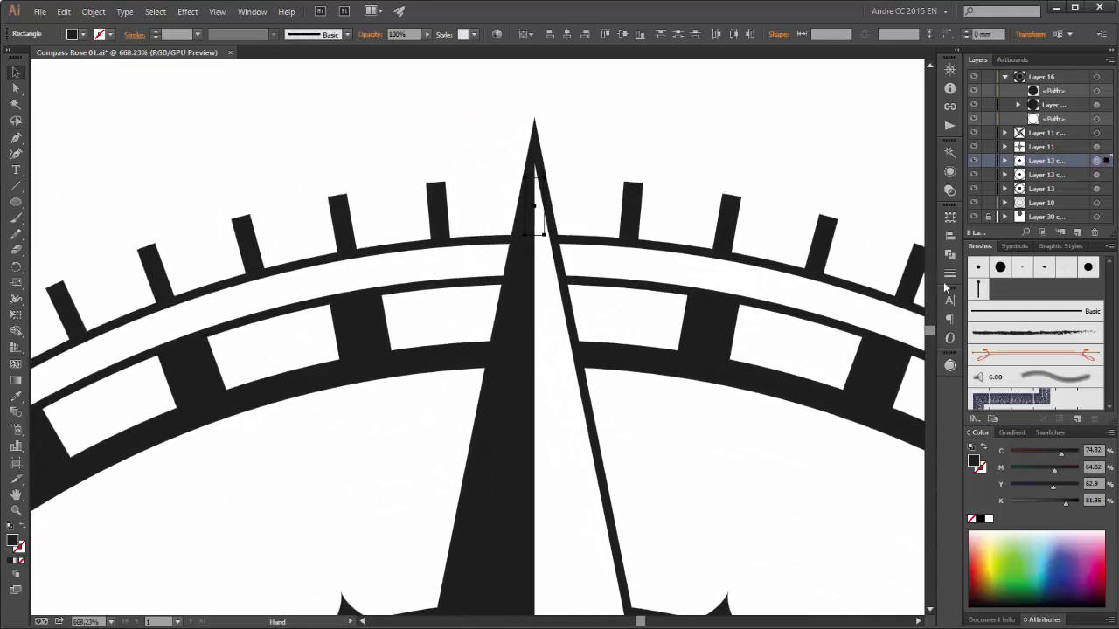
click(1005, 161)
click(1087, 189)
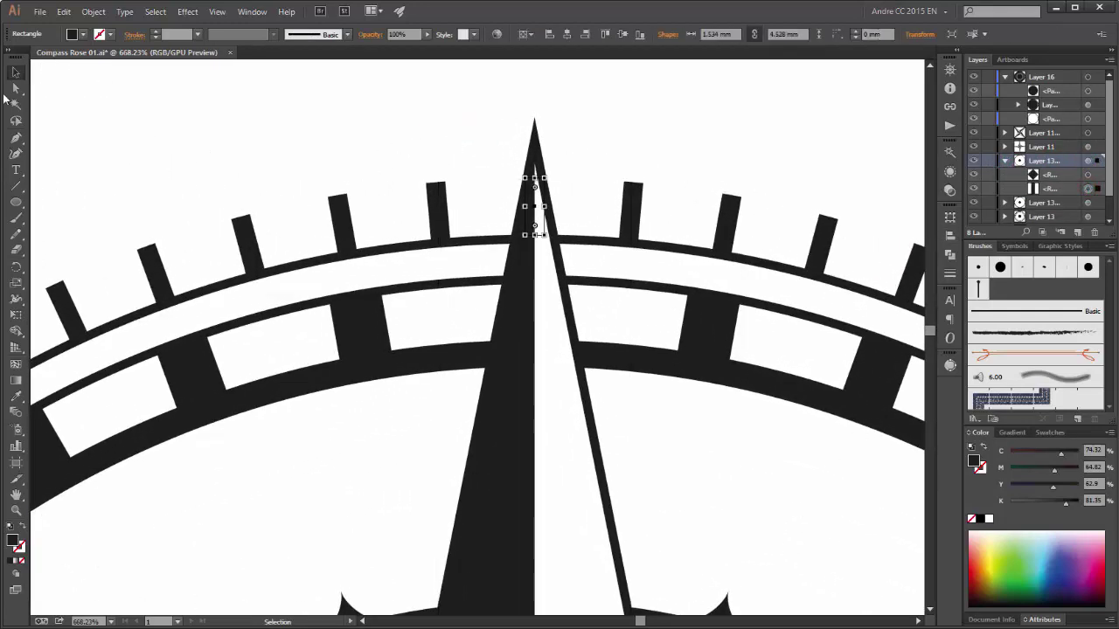
click(16, 88)
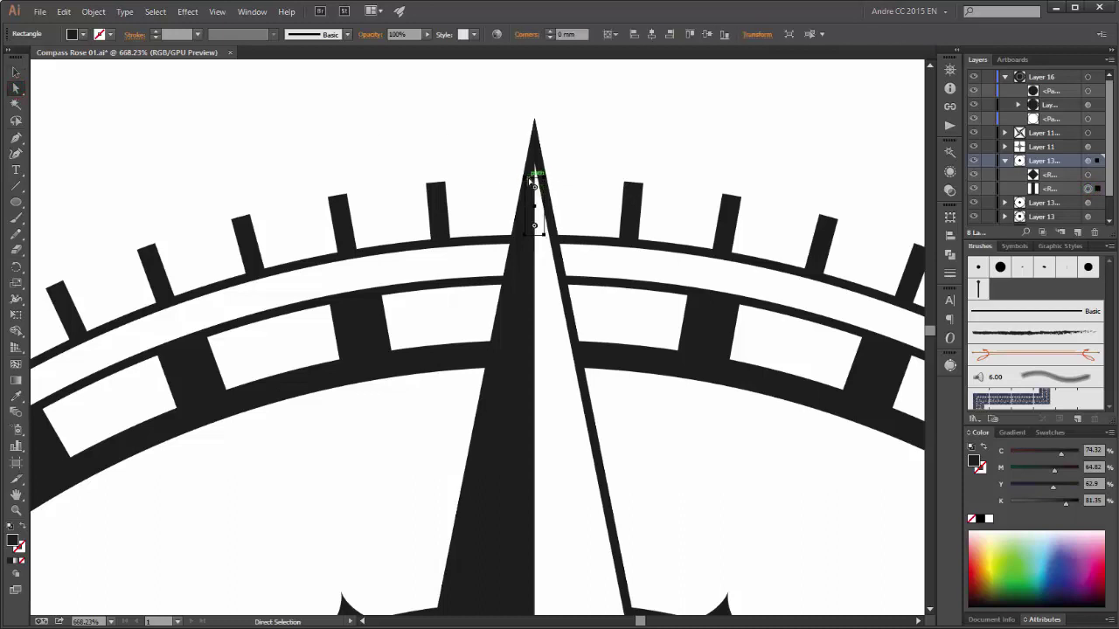
click(525, 179)
click(544, 181)
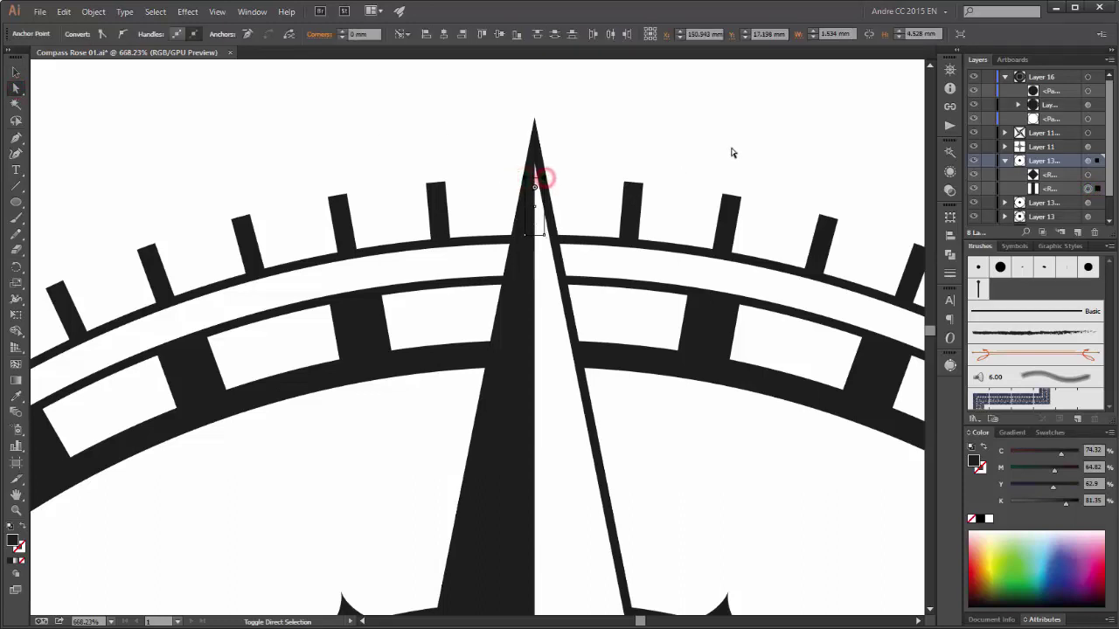
key(Down)
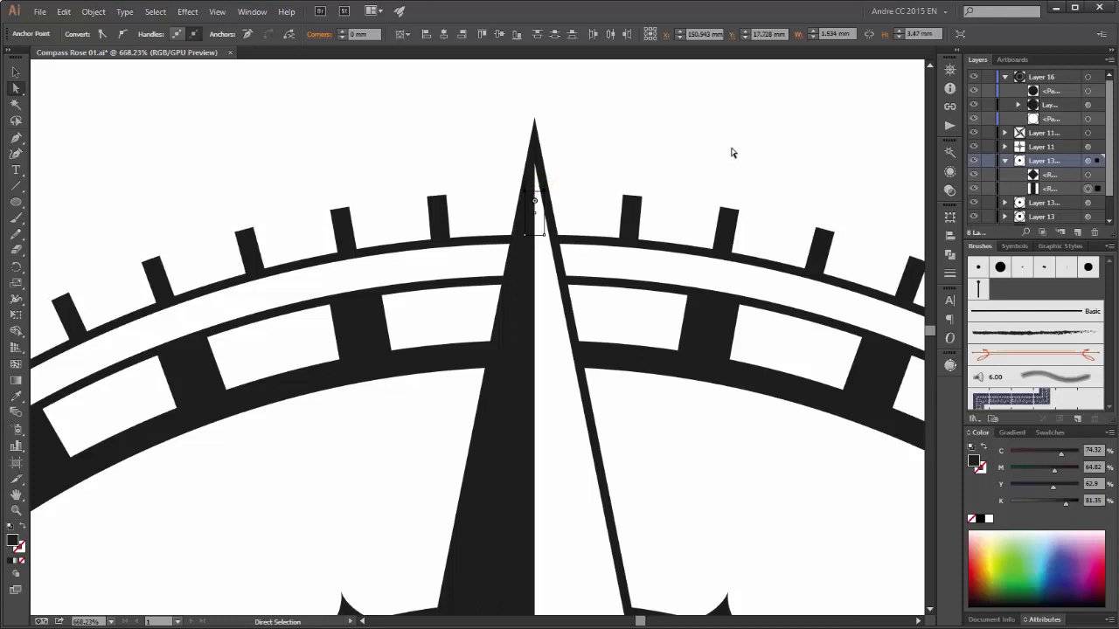
key(Down)
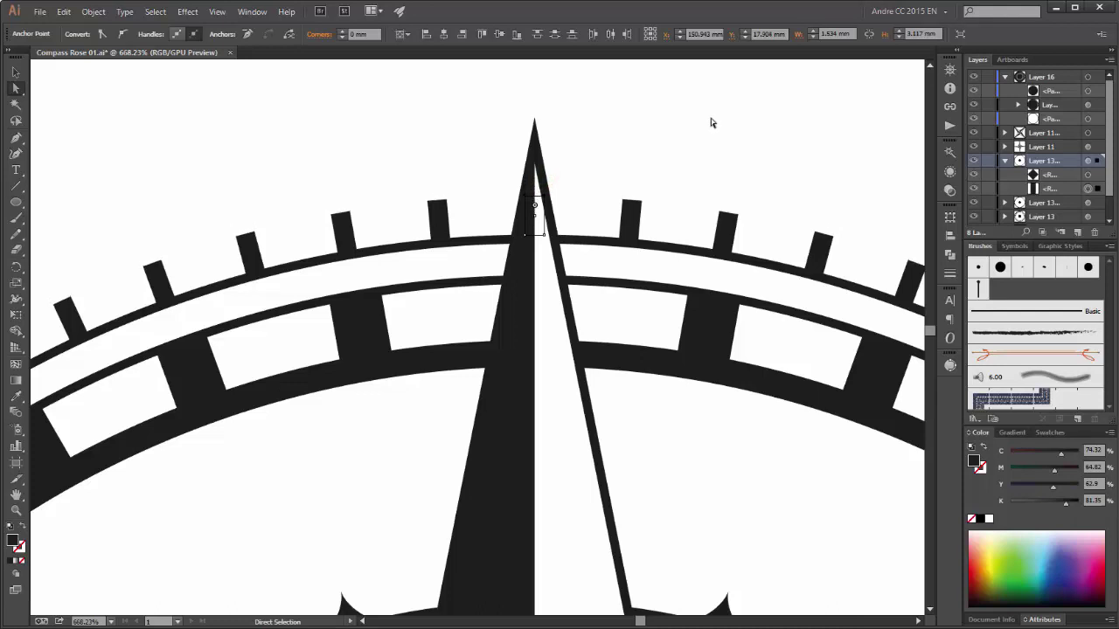
click(621, 117)
key(ctrl+0)
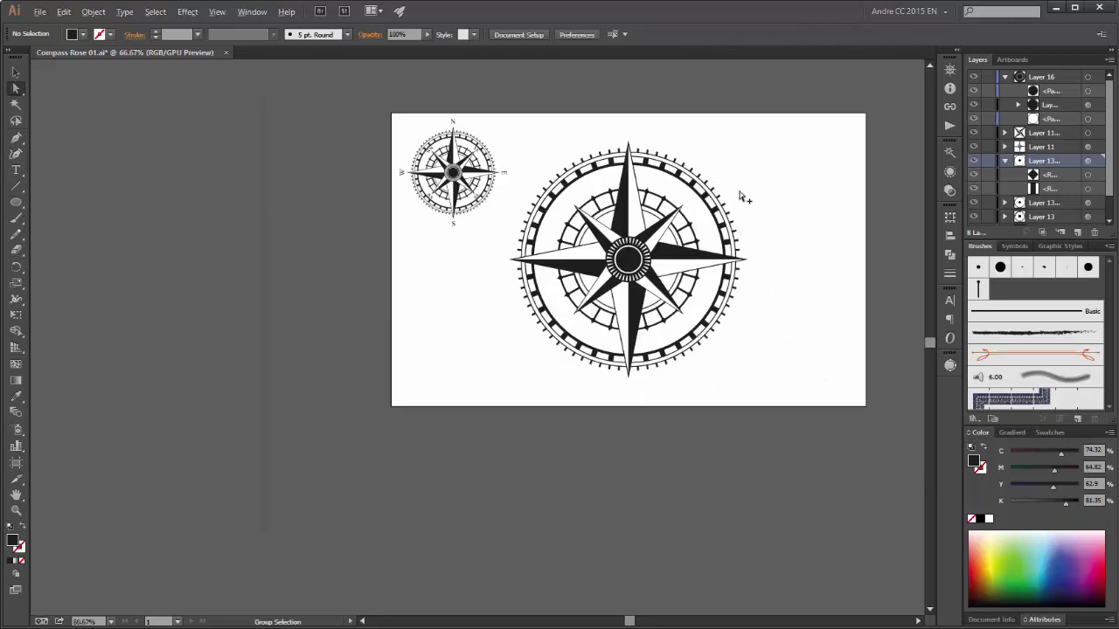
scroll(739, 191, up, 2)
key(a)
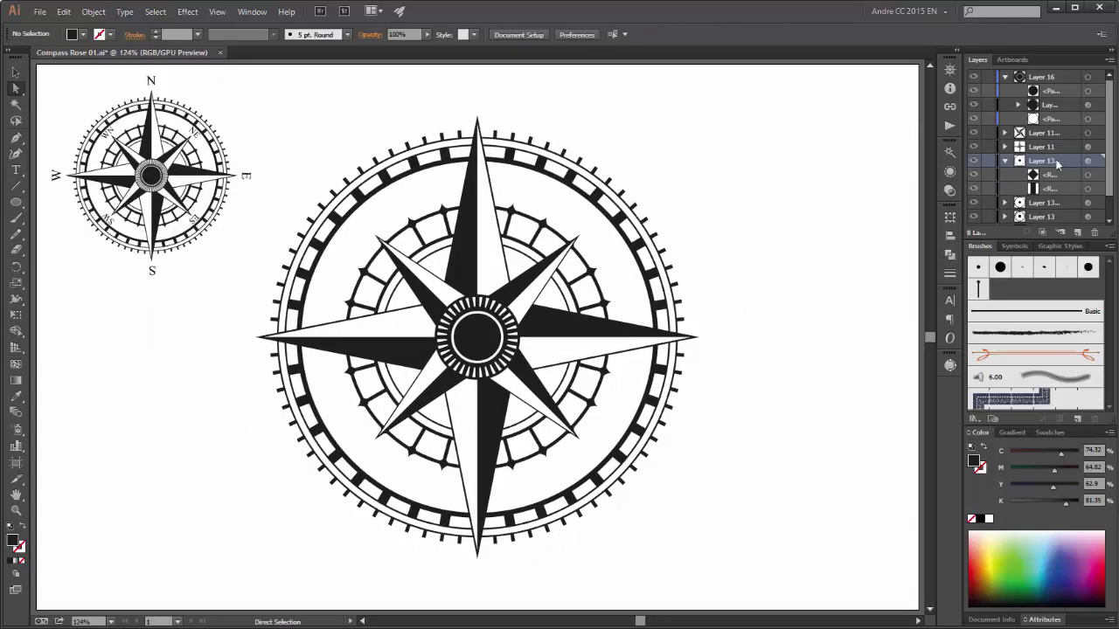
- Narrow the bar rectangle in the hub's nested layer slightly about its centre
click(1088, 105)
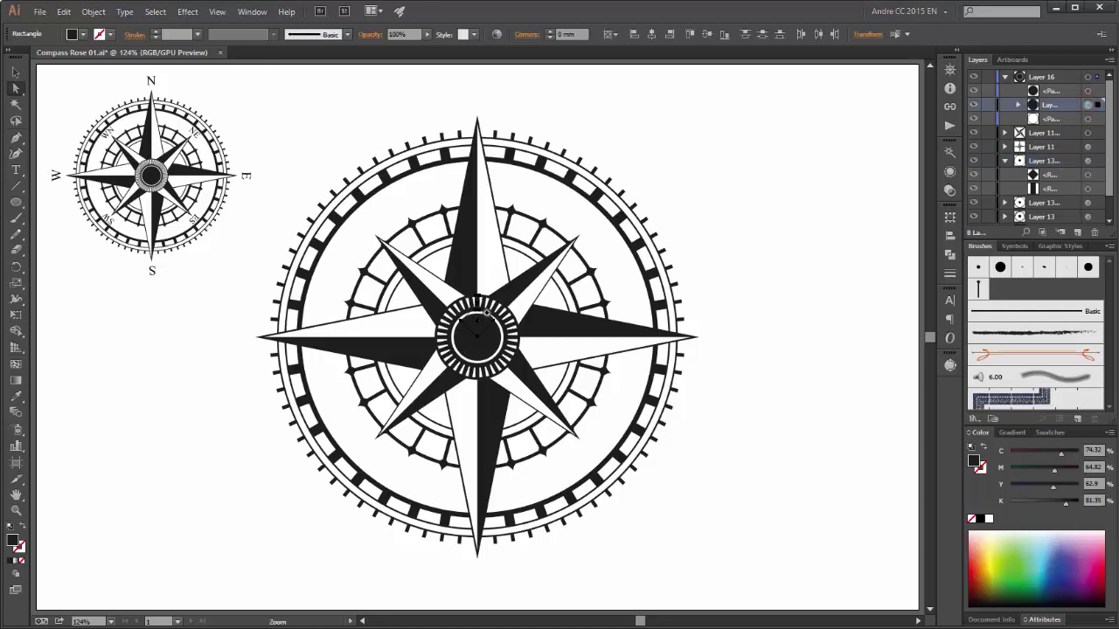
click(478, 311)
click(480, 430)
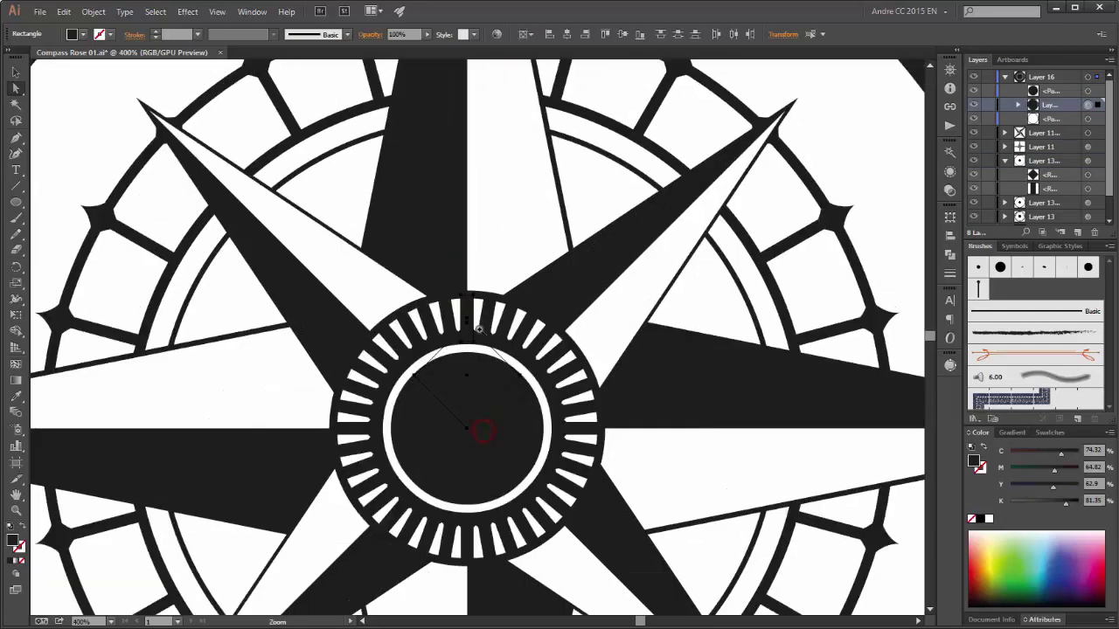
click(479, 328)
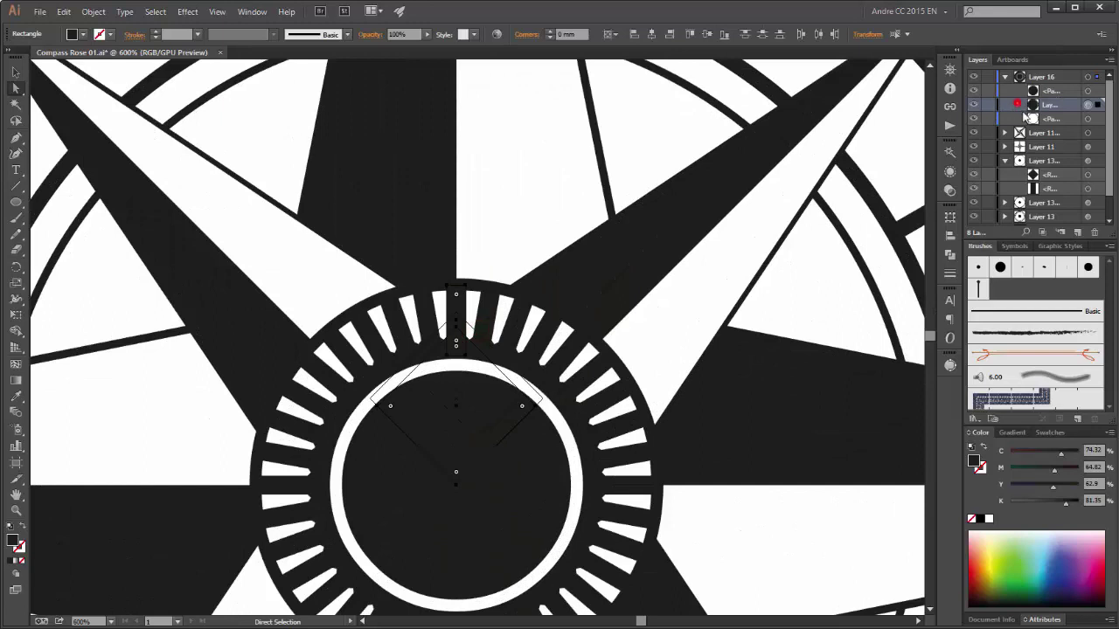
click(1017, 105)
click(1090, 133)
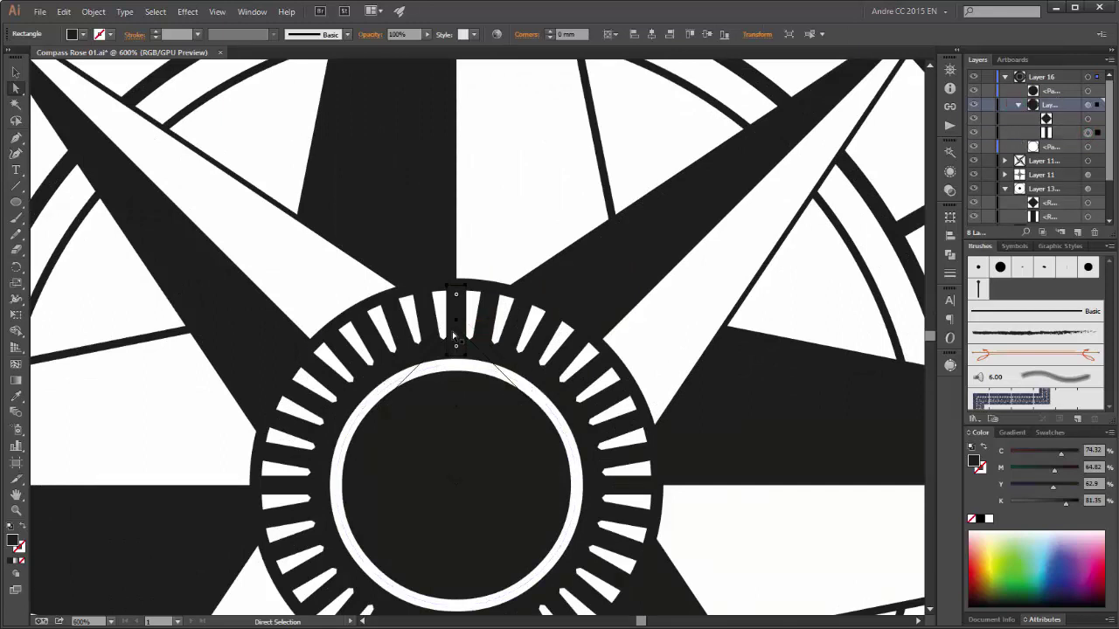
click(1088, 133)
click(16, 314)
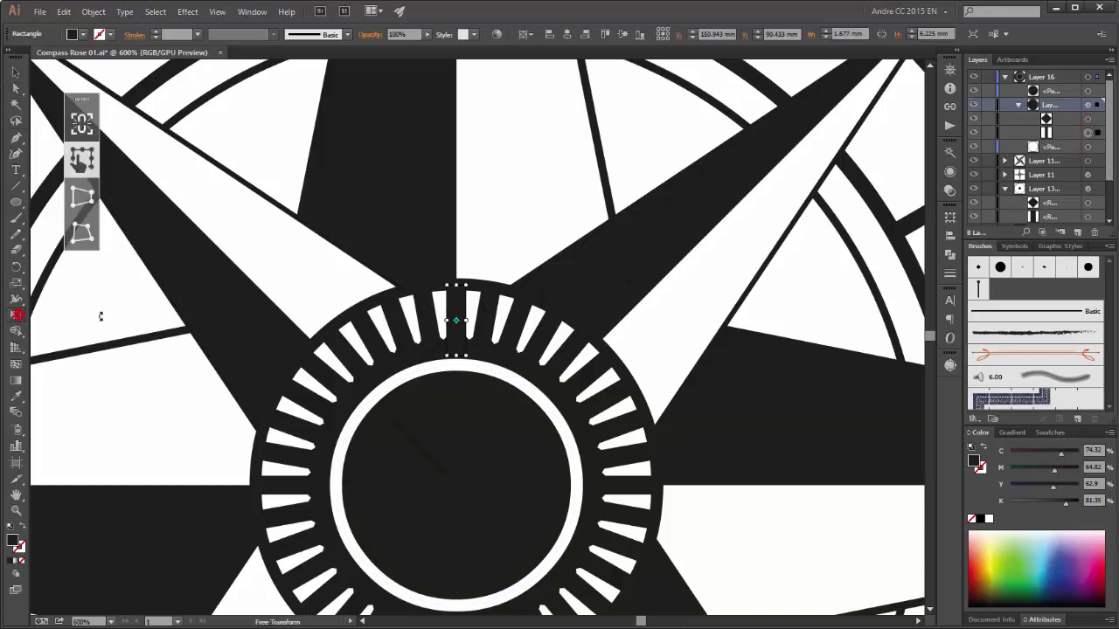
drag(456, 321, 460, 321)
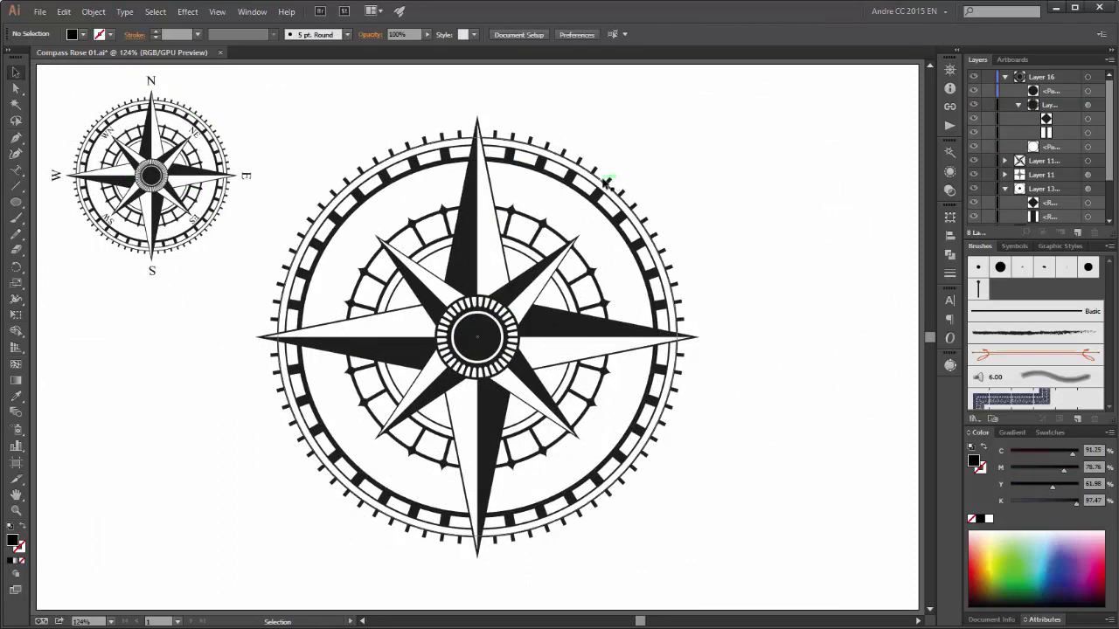
- Duplicate the outer ring's circle group in Layer 10 and enlarge the copy about its centre to about 193.3 mm across
click(601, 180)
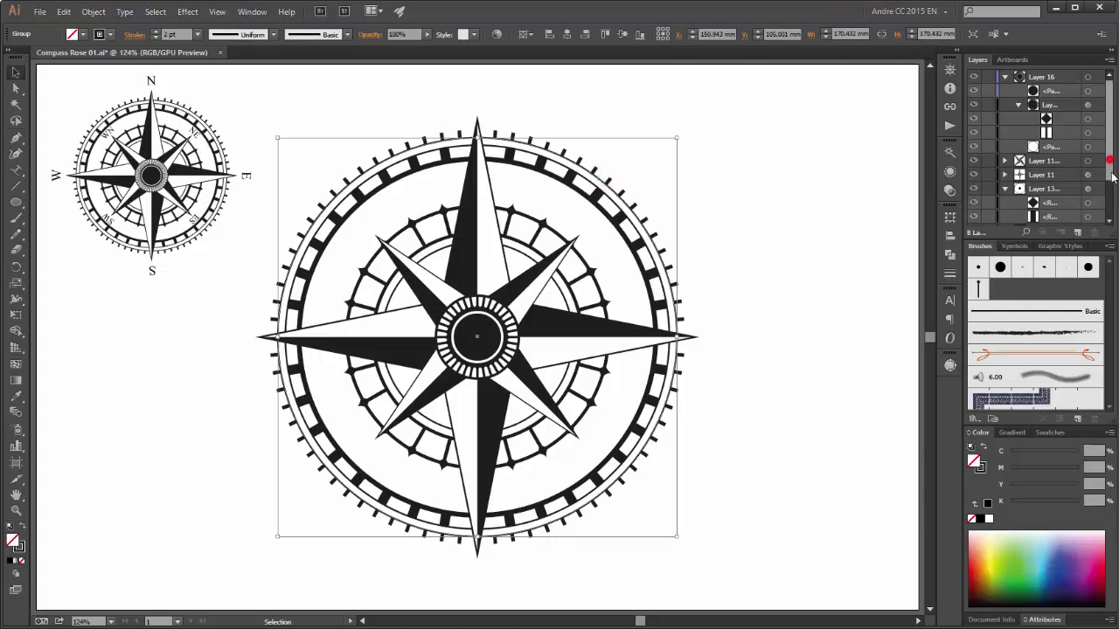
drag(1106, 157, 1113, 208)
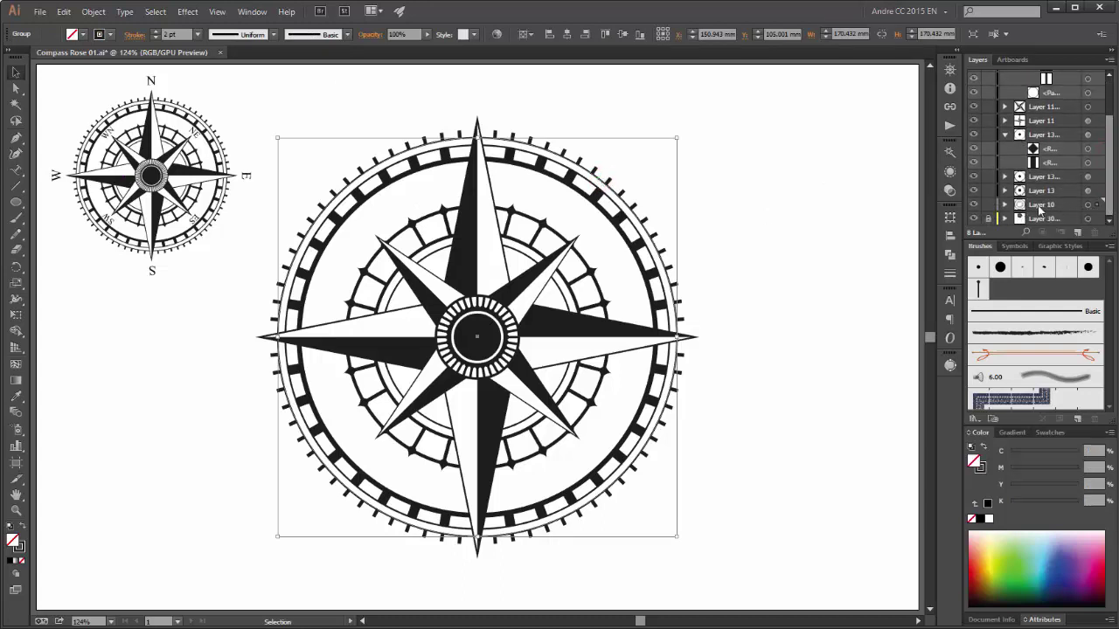
click(1005, 206)
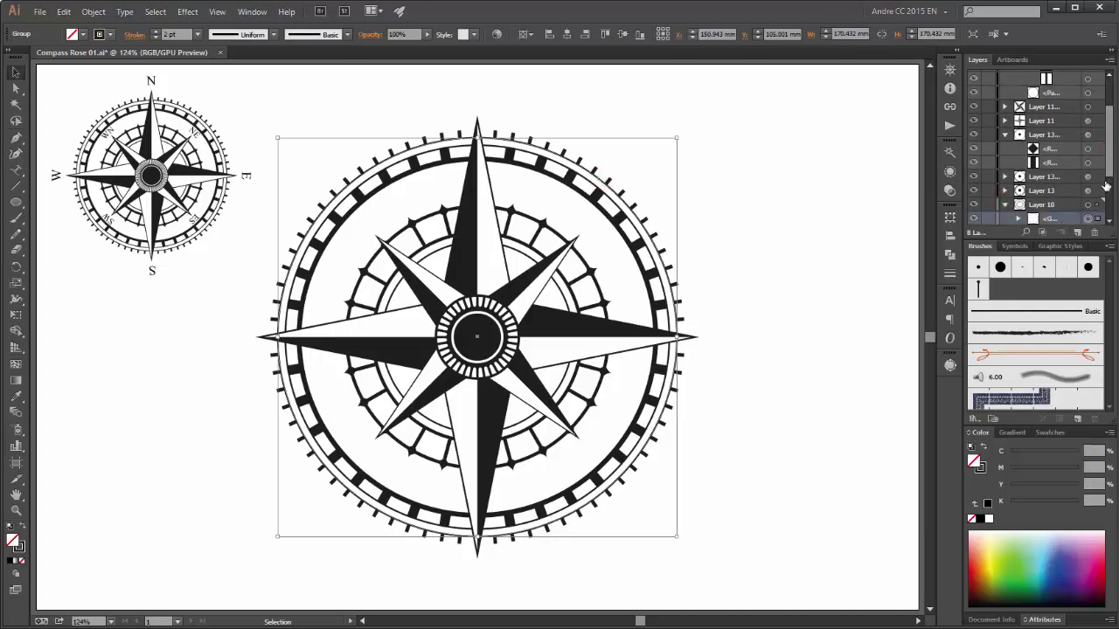
drag(1111, 171, 1081, 234)
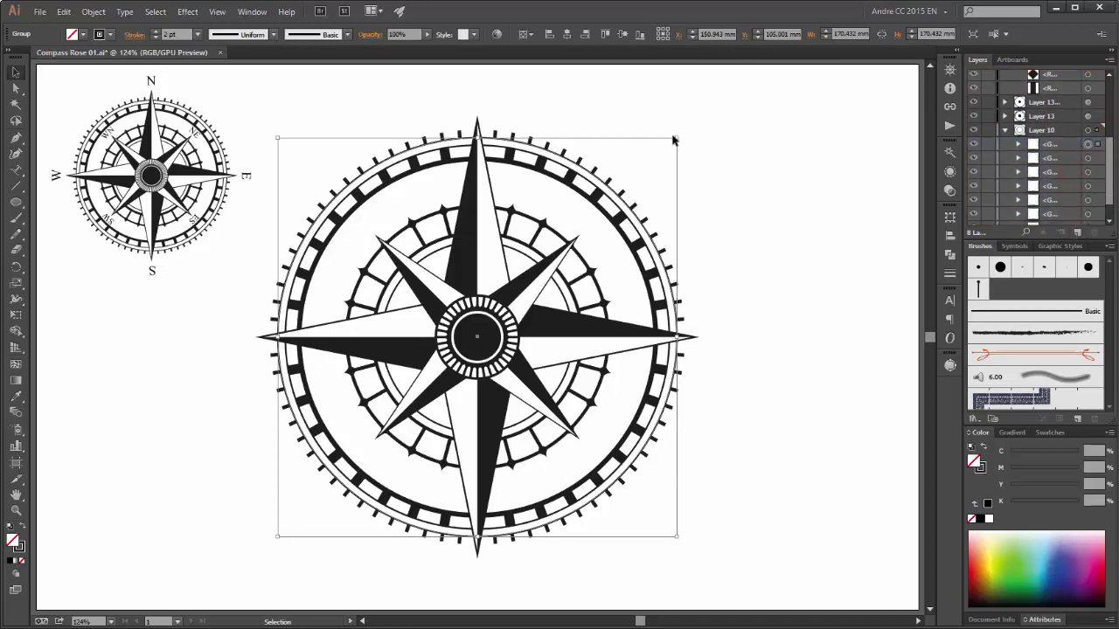
drag(678, 137, 705, 111)
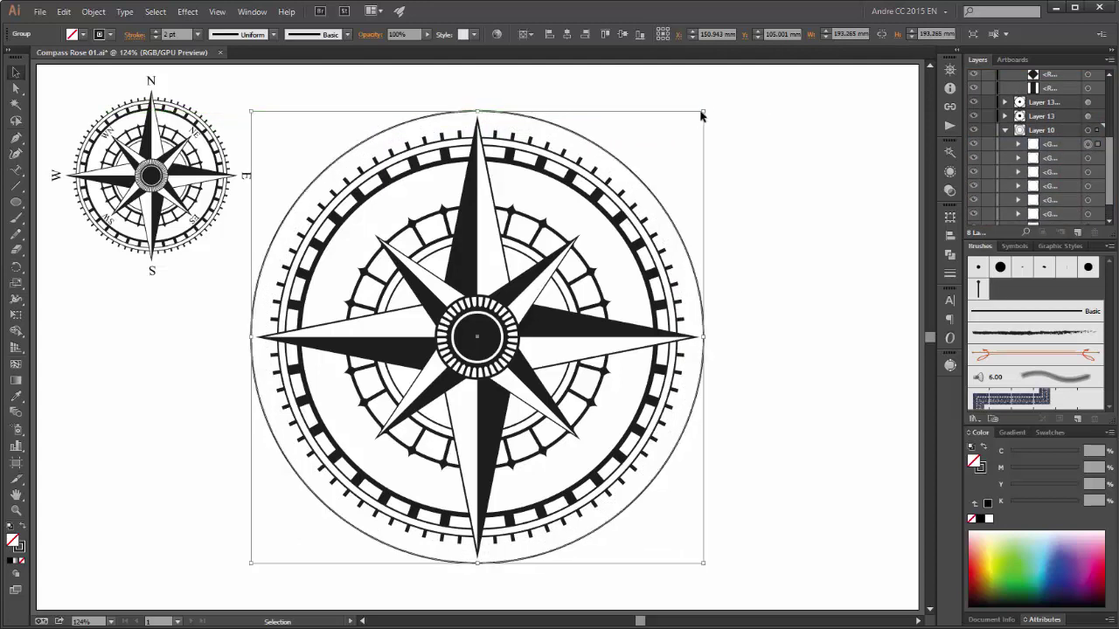
- Add the path text "N E S W" along the enlarged circle in Times New Roman Bold, 48 pt
click(13, 169)
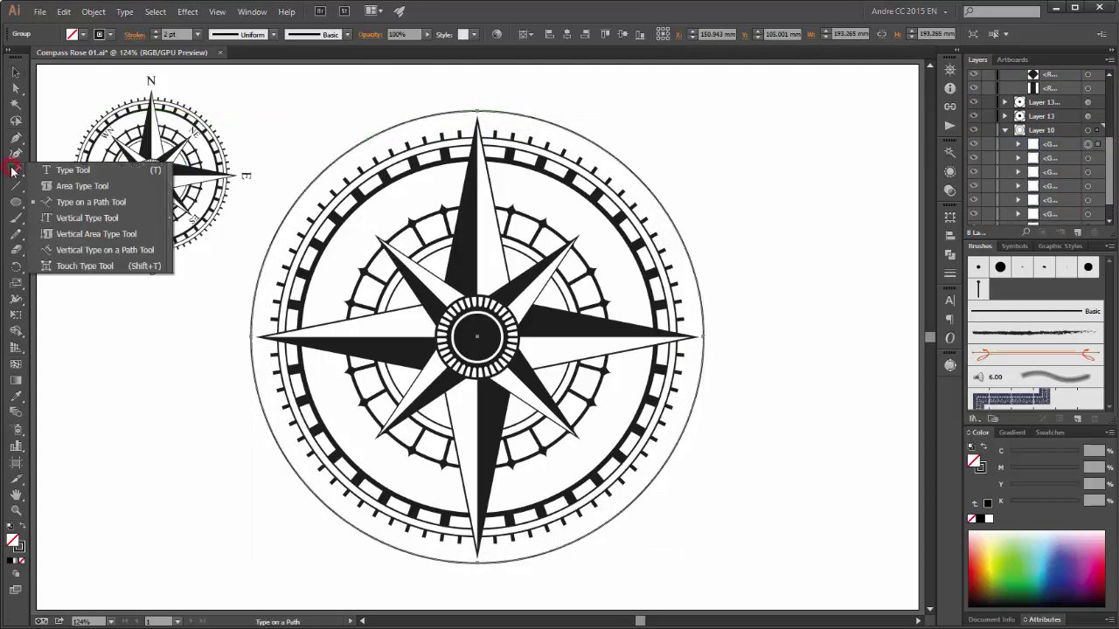
drag(25, 172, 106, 204)
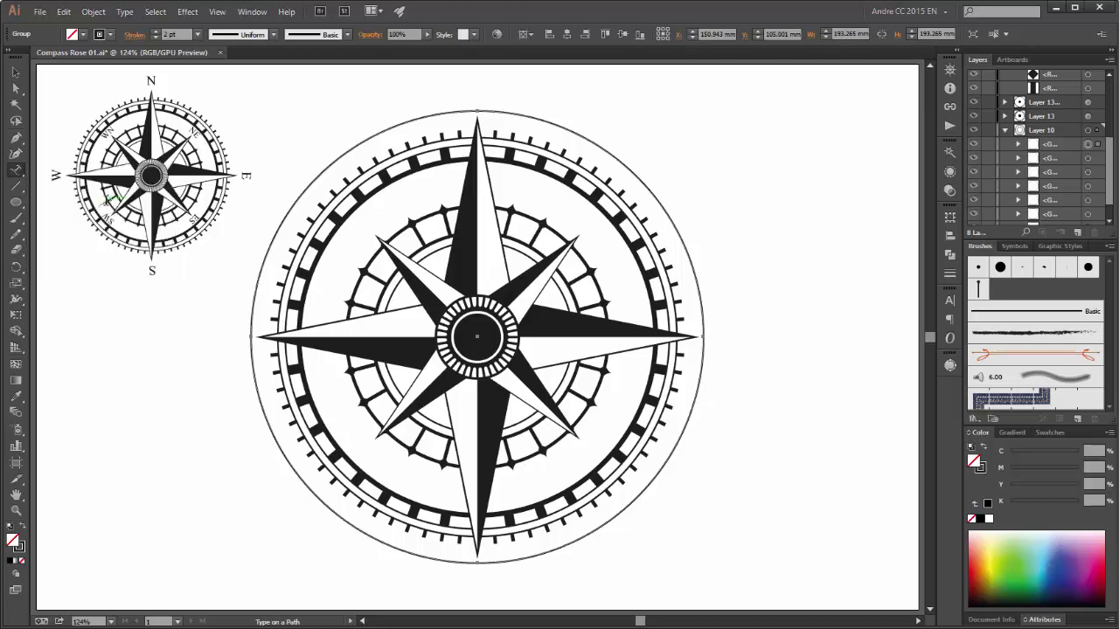
click(509, 113)
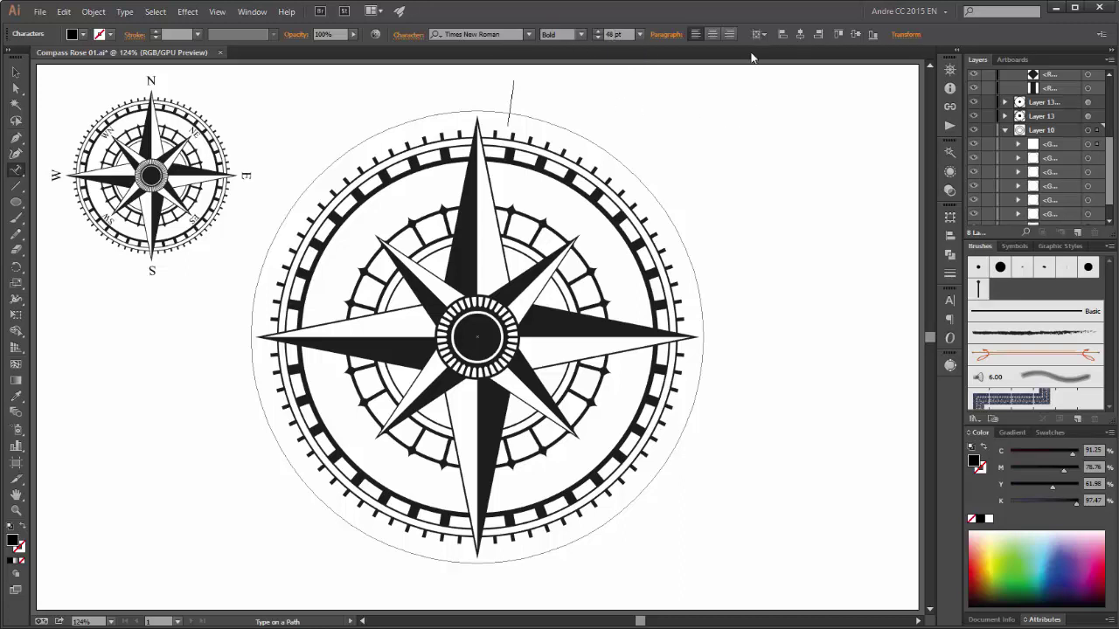
text(N E)
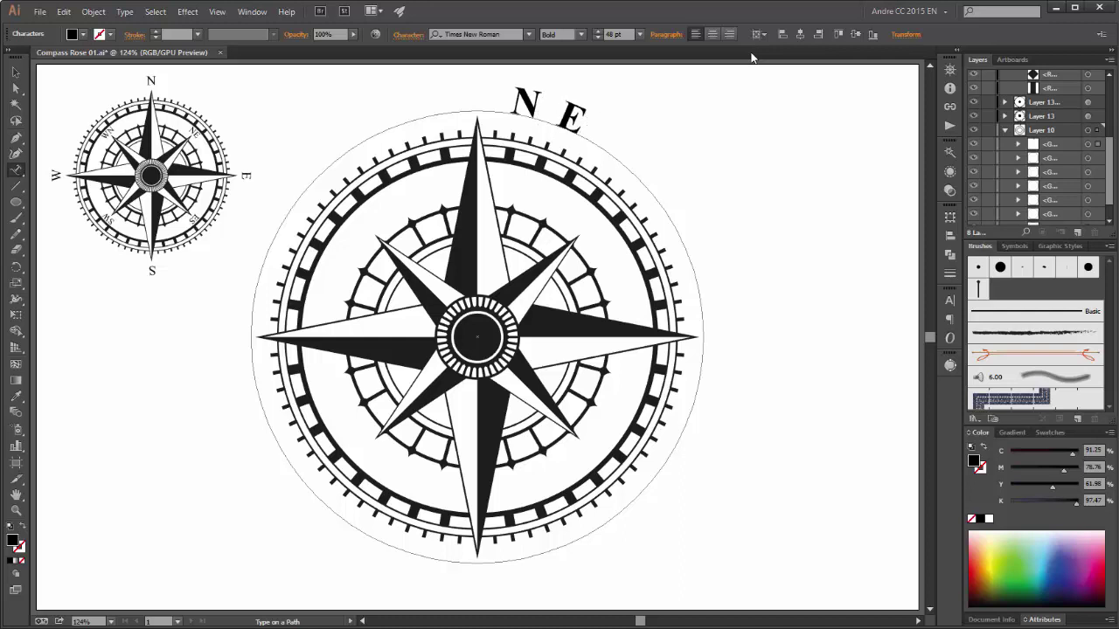
text( S W)
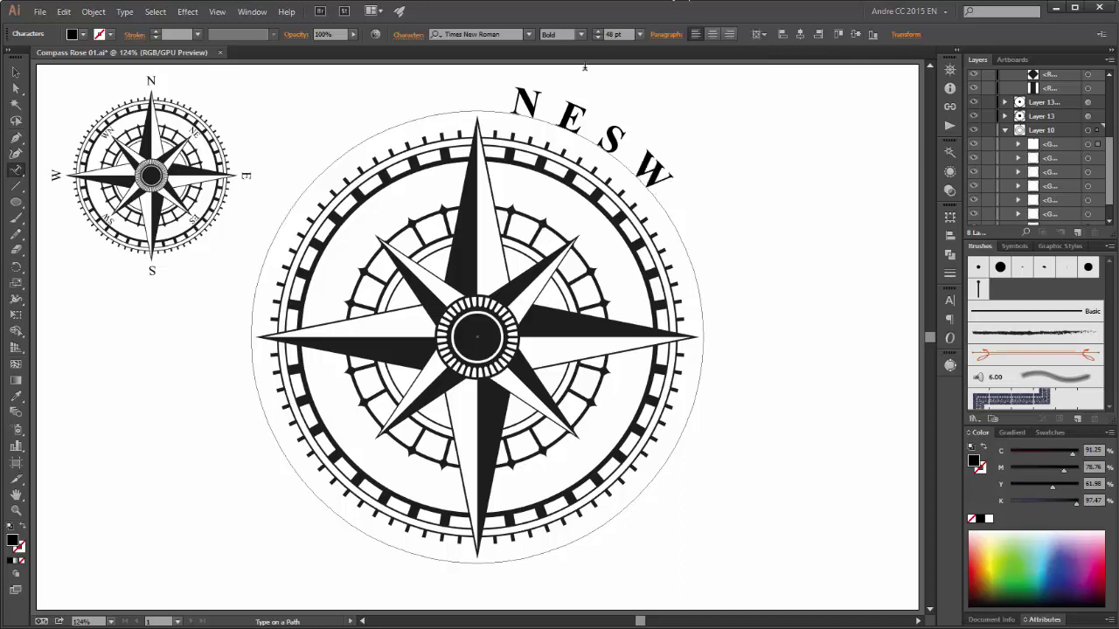
- Centre the N above the north point and space the letters so E, S and W sit at their cardinal points
click(15, 76)
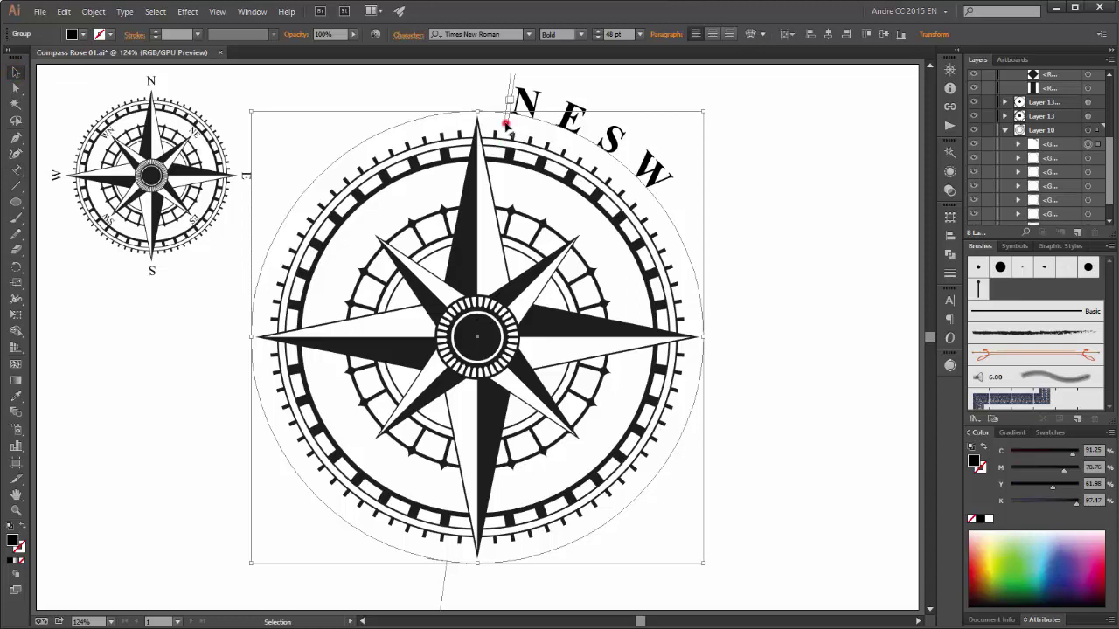
drag(505, 125, 467, 120)
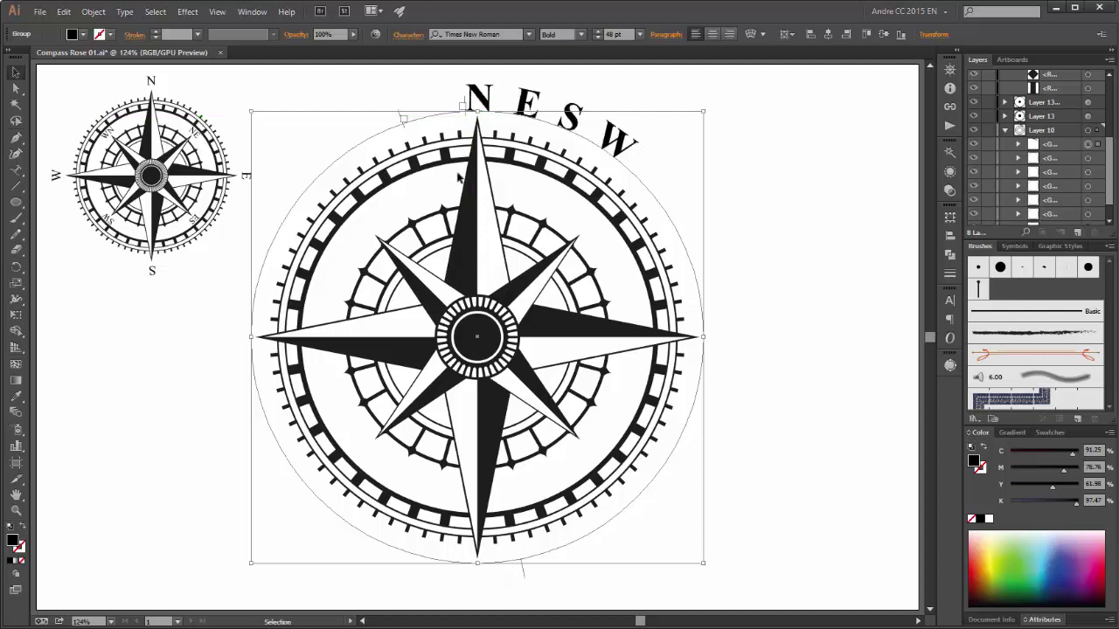
click(16, 170)
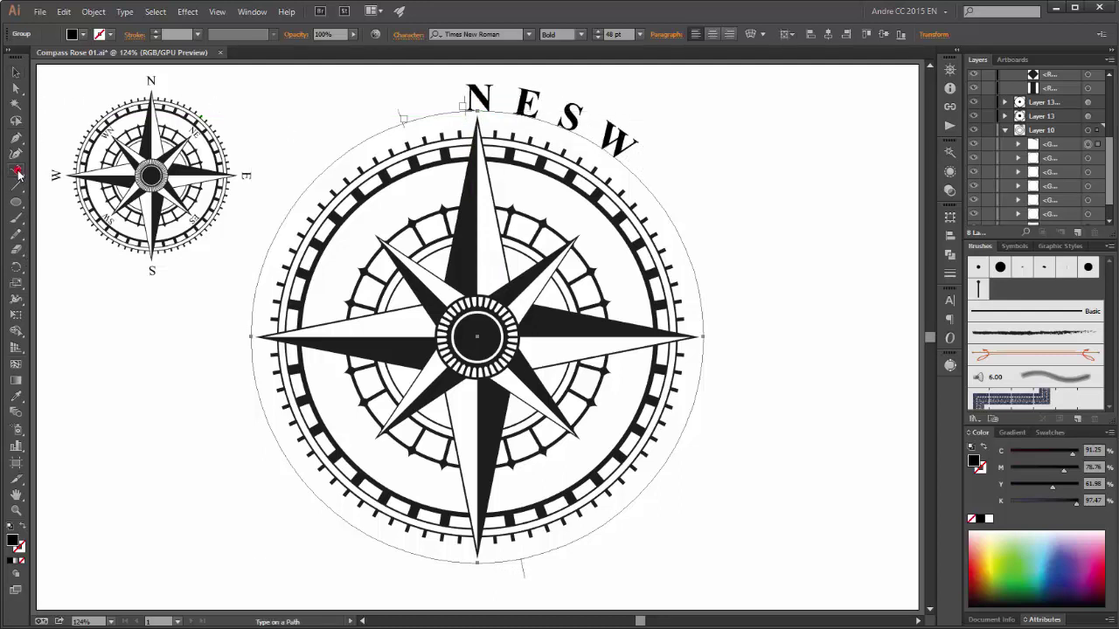
click(506, 99)
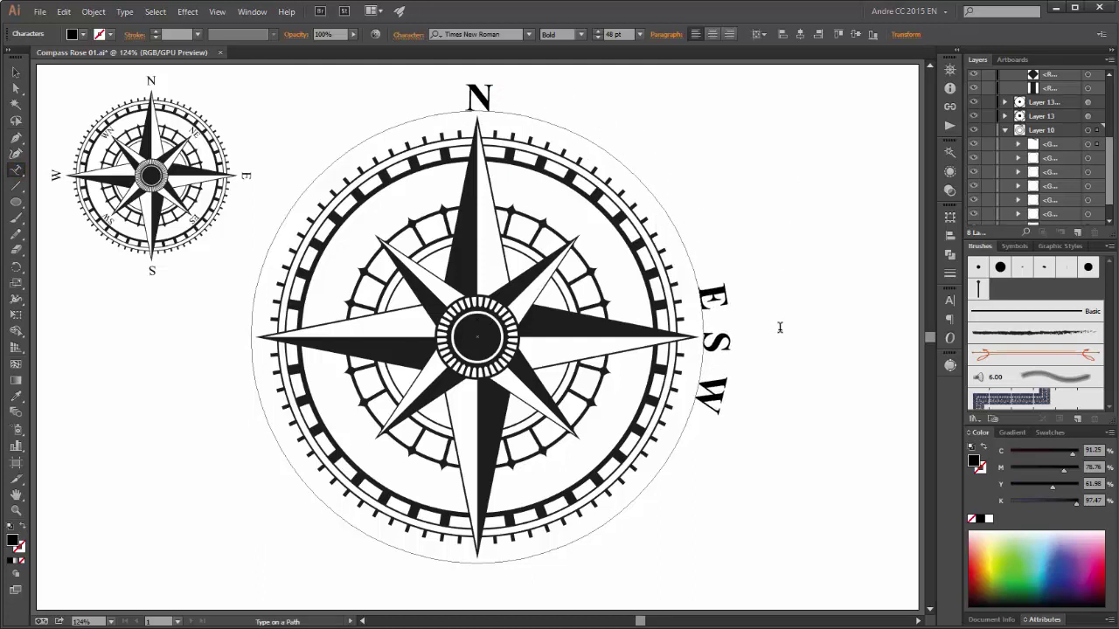
click(713, 355)
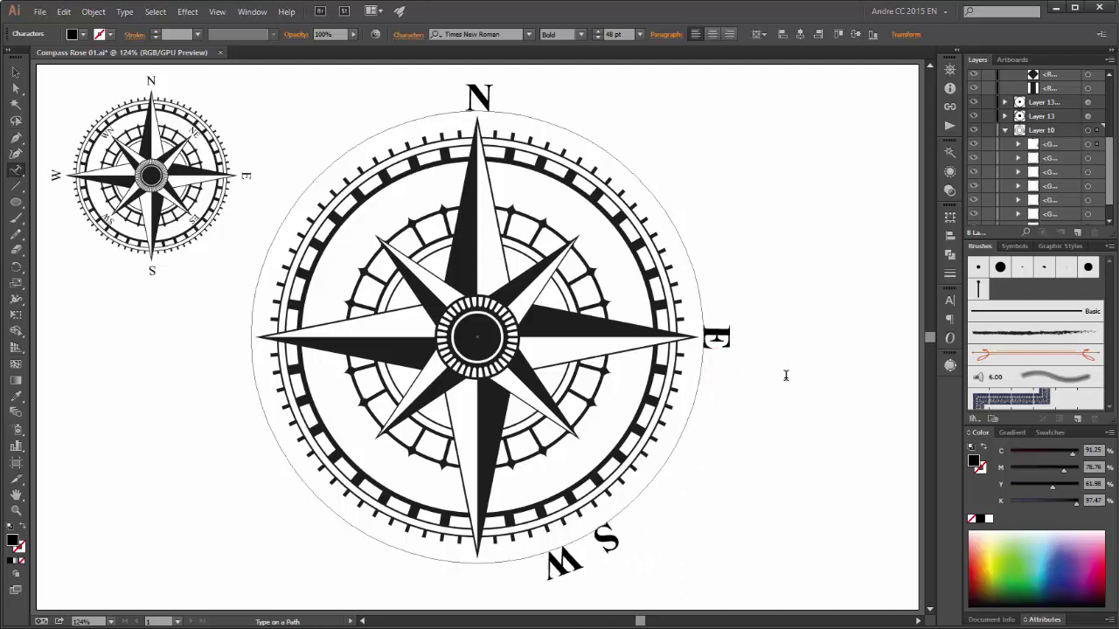
click(457, 568)
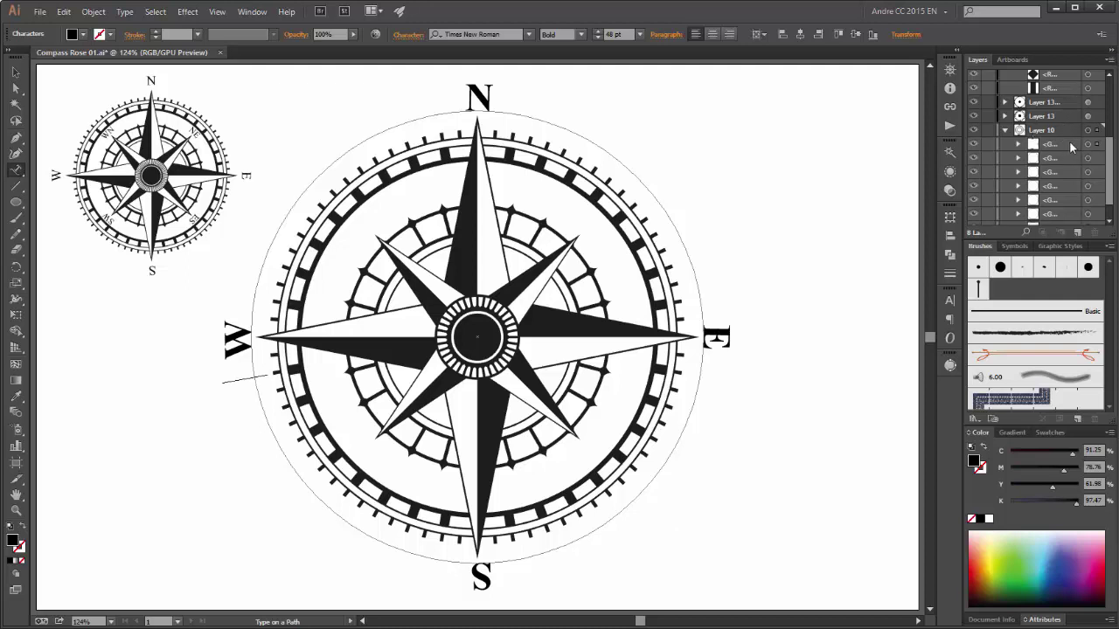
- Duplicate the cardinal lettering group in Layer 10, hide the original, and change the copy's letters to NE, ES, SW and WN
drag(1071, 147, 1094, 232)
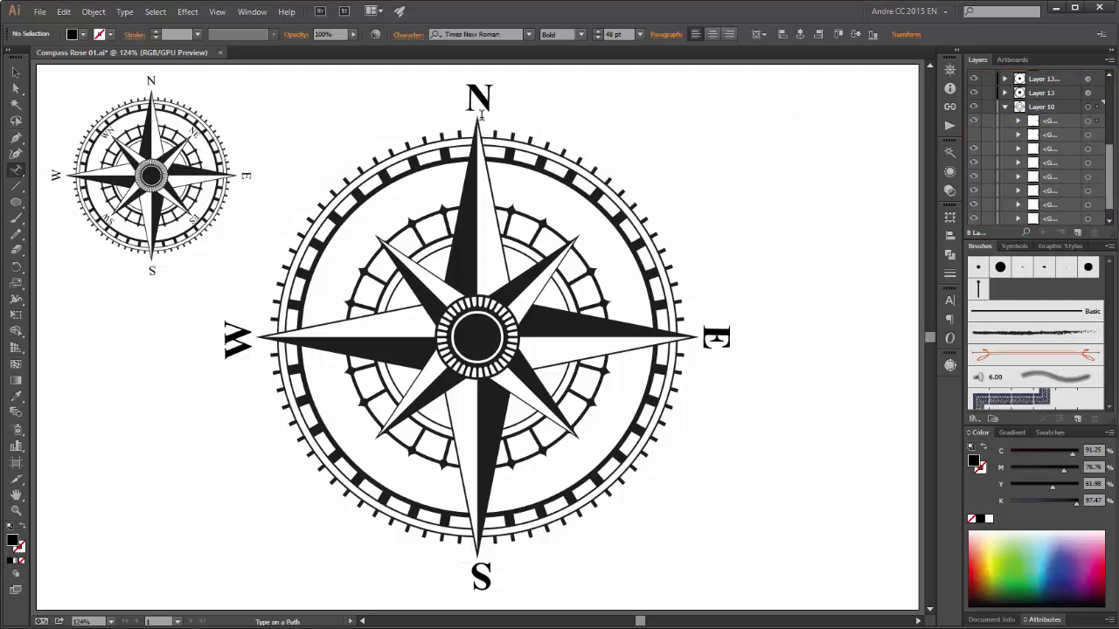
key(ctrl+z)
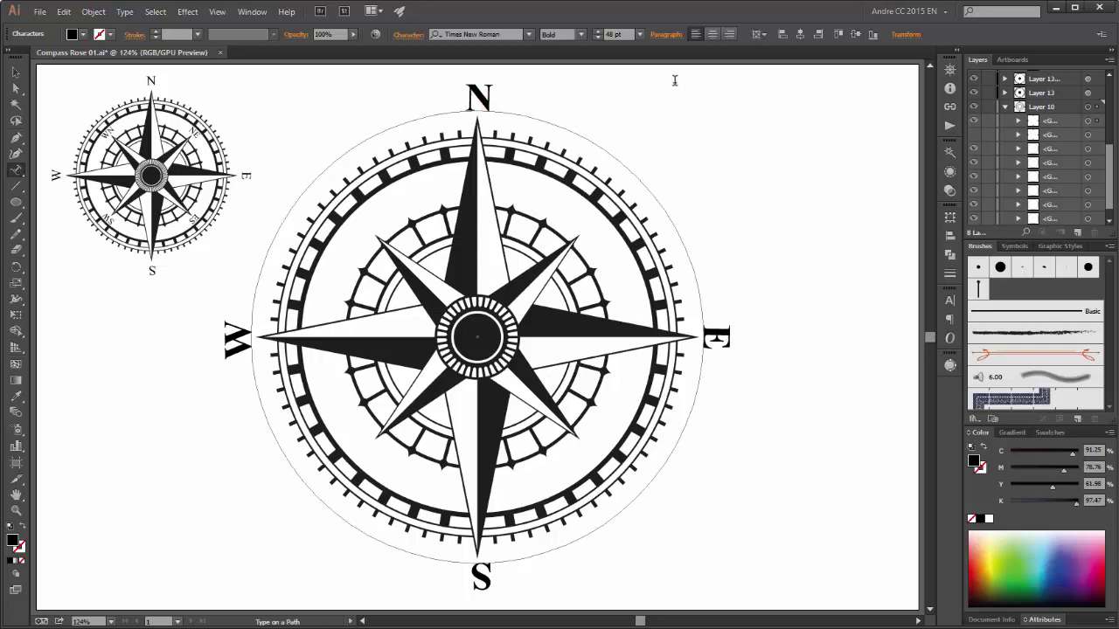
text(E)
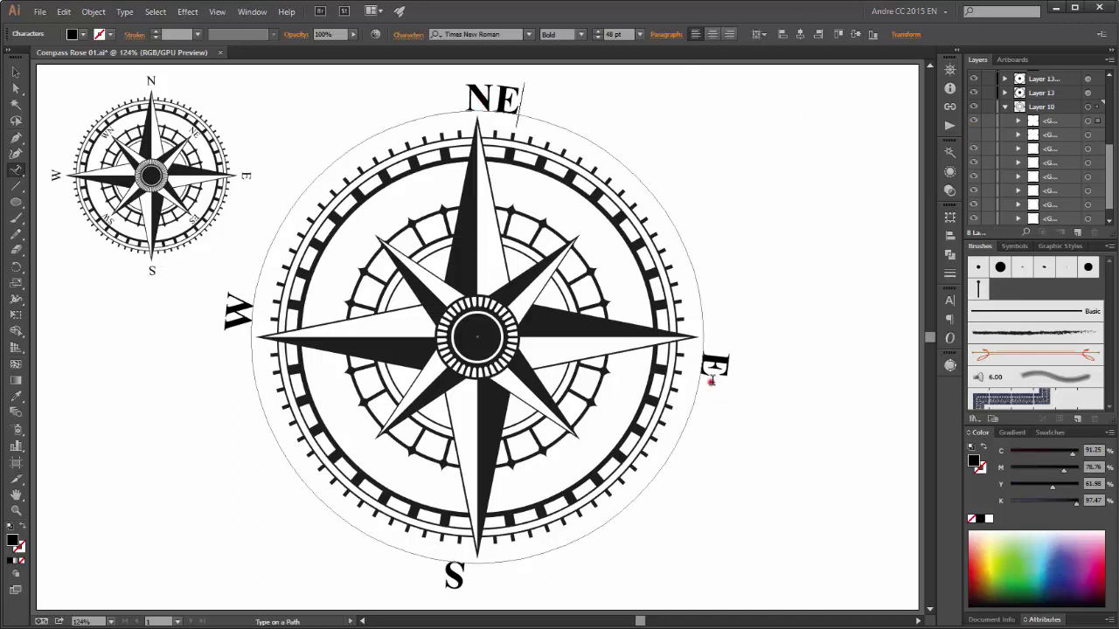
double_click(713, 367)
text(SE)
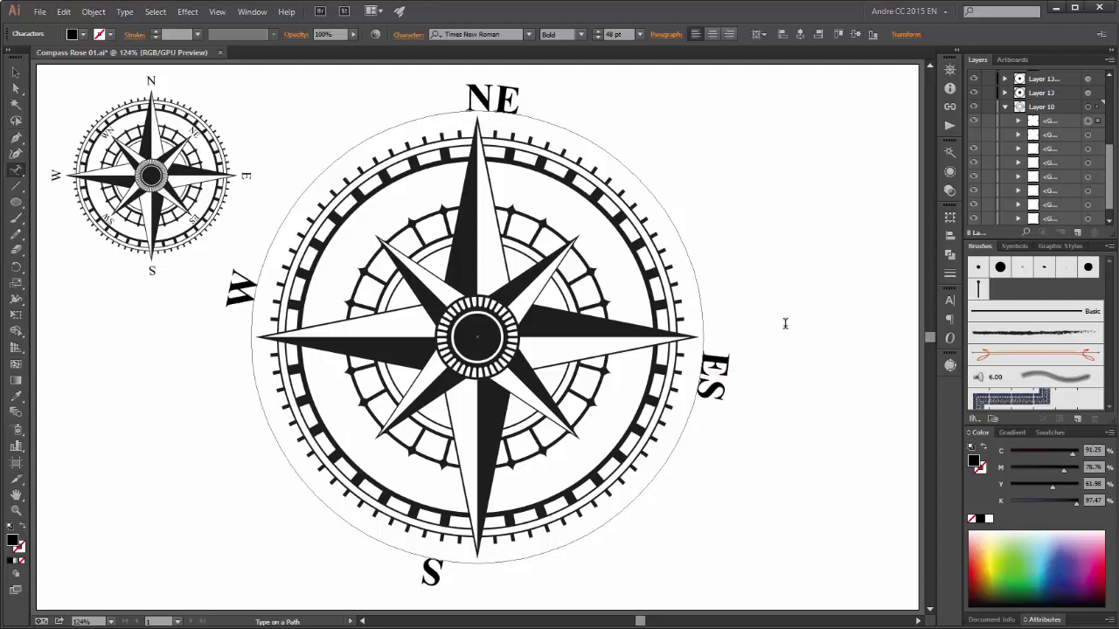
click(428, 548)
text(W)
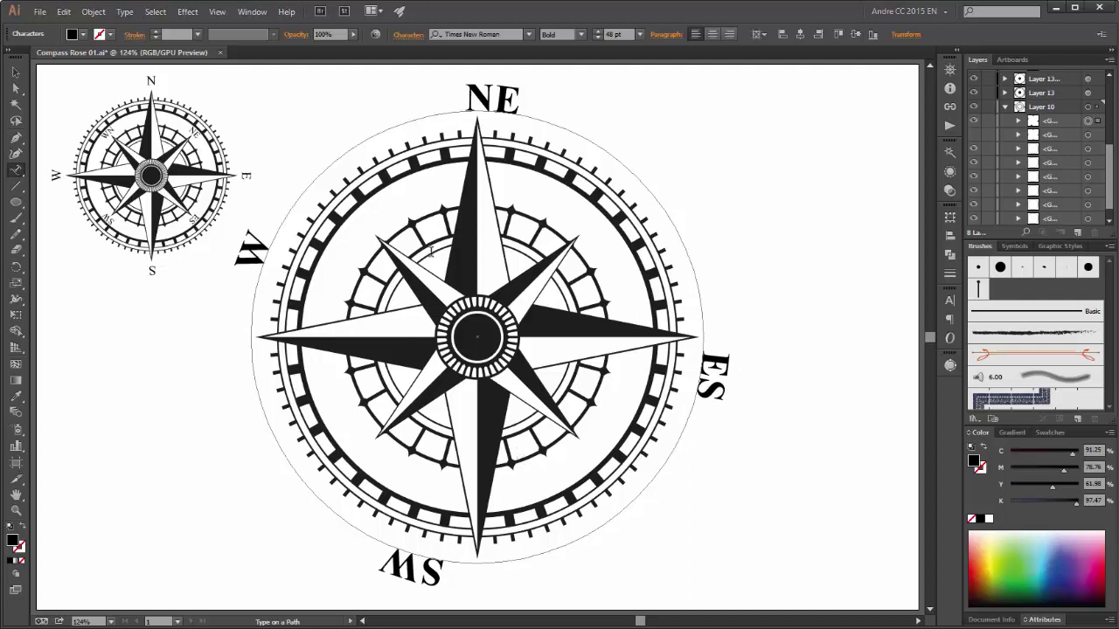
click(260, 235)
text(N)
- Remove extra spaces between the letter pairs so ES, SW and WN line up with the east, south and west points
click(585, 129)
key(Delete)
key(Delete)
key(Delete)
key(Delete)
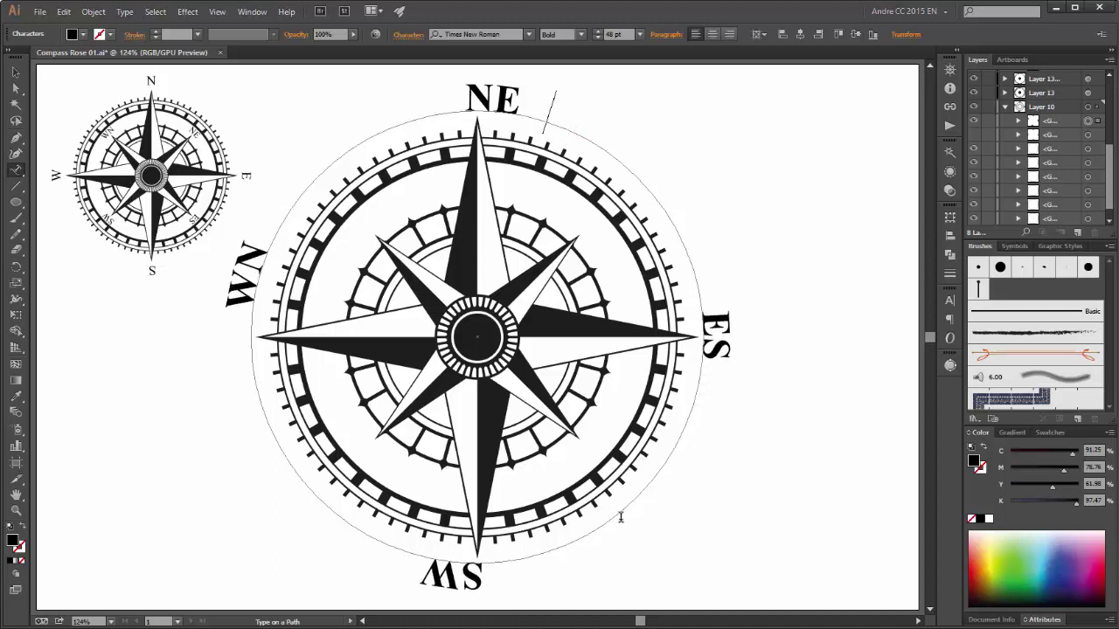
key(Delete)
key(Delete)
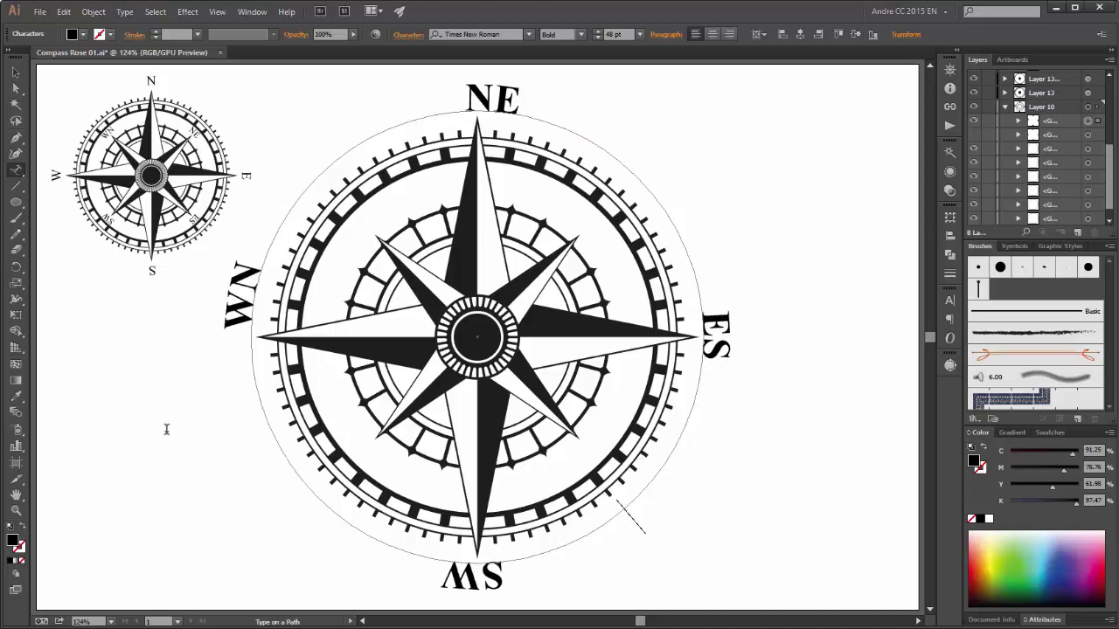
key(Delete)
key(Delete)
key(Delete)
key(Delete)
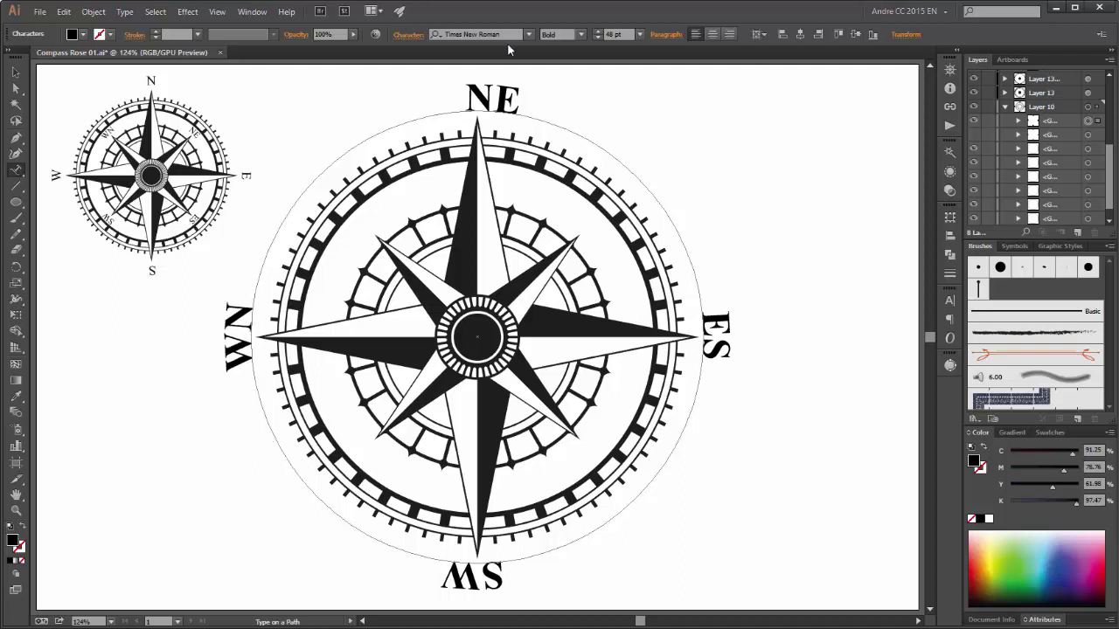
- Slide the path text to centre NE on the north point and adjust the spacing to recentre the other pairs
click(16, 71)
click(466, 149)
drag(469, 125, 463, 123)
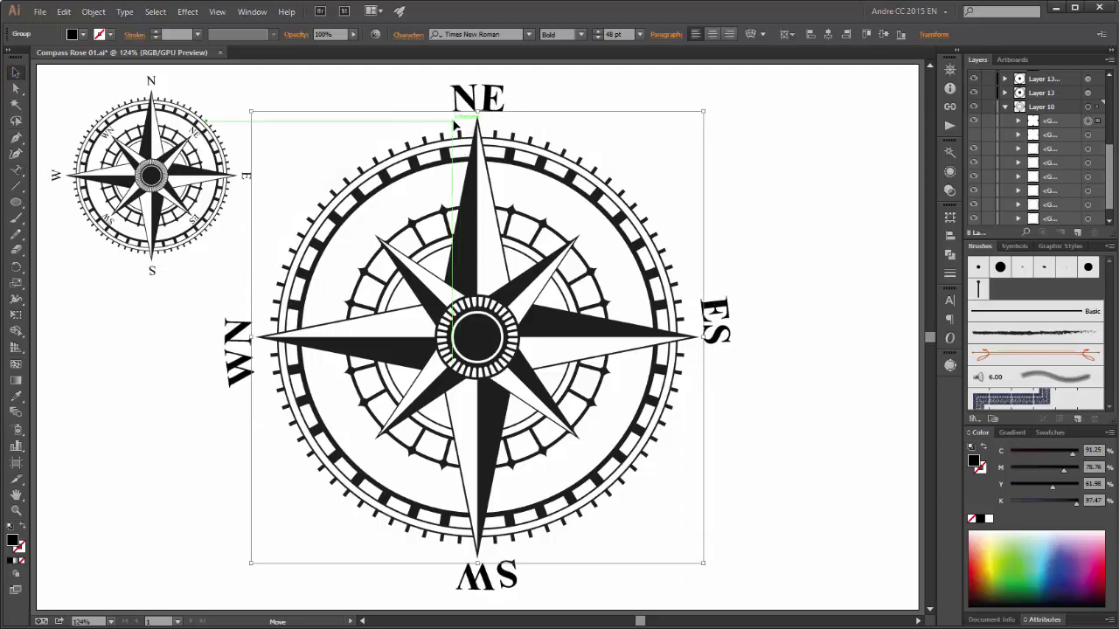
click(579, 153)
click(16, 170)
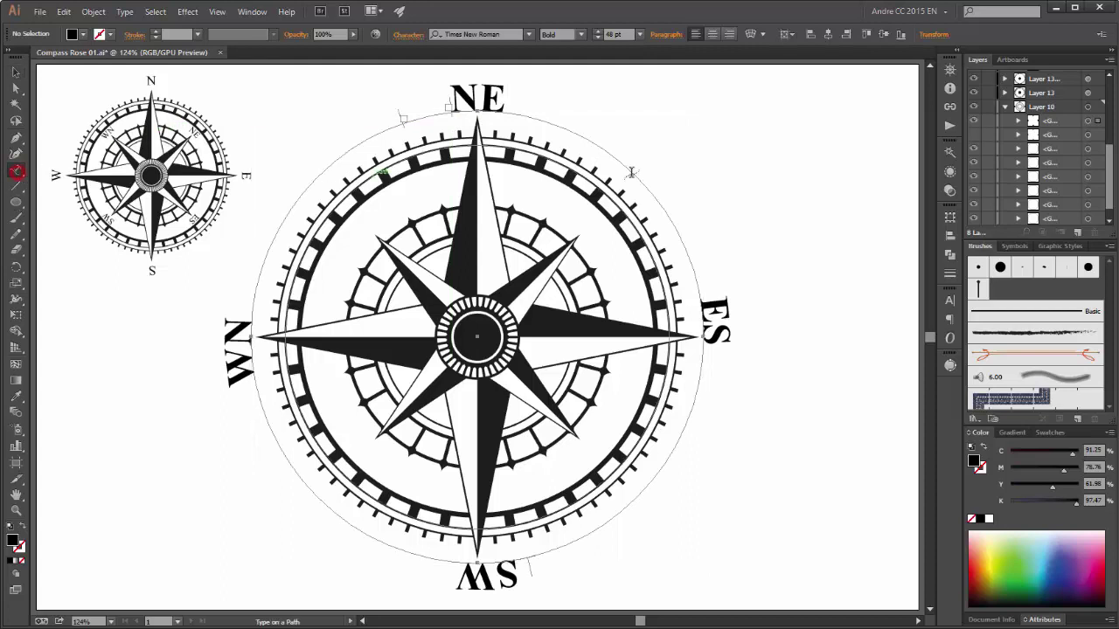
click(639, 160)
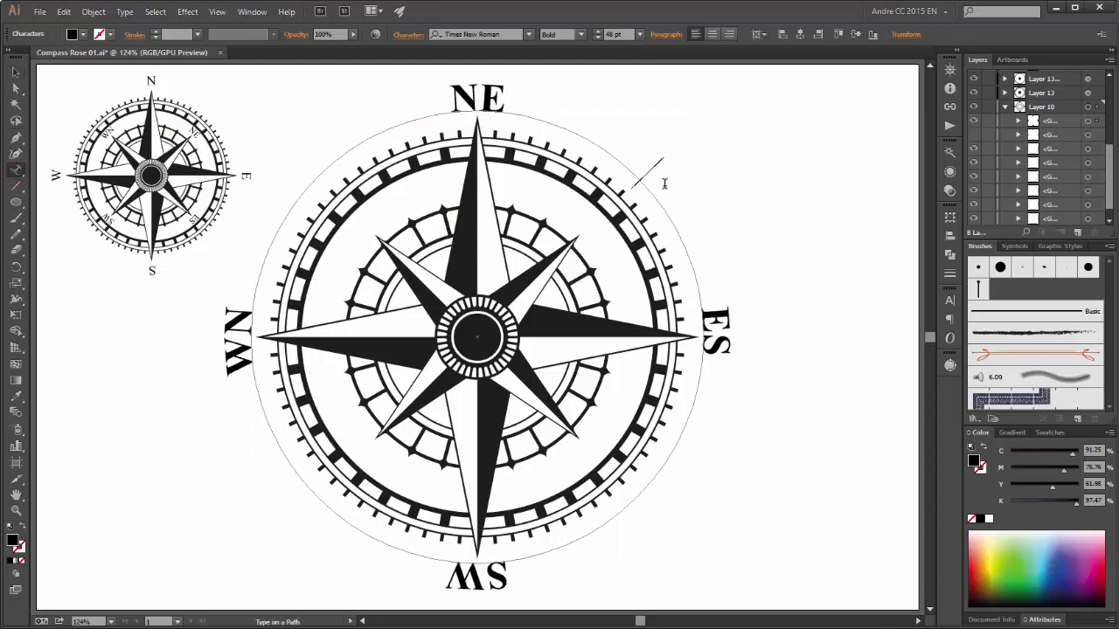
- Rotate the letter-pair text group 45° and shrink it about the compass centre to about 32.56 pt, inside the outer ring
click(1076, 123)
click(1087, 121)
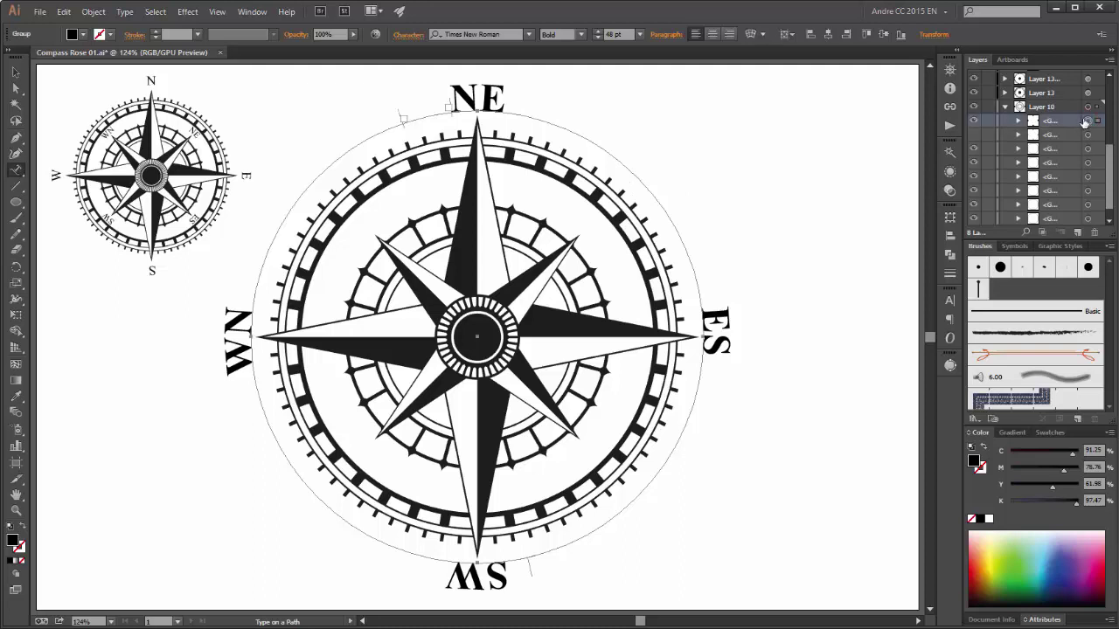
click(16, 316)
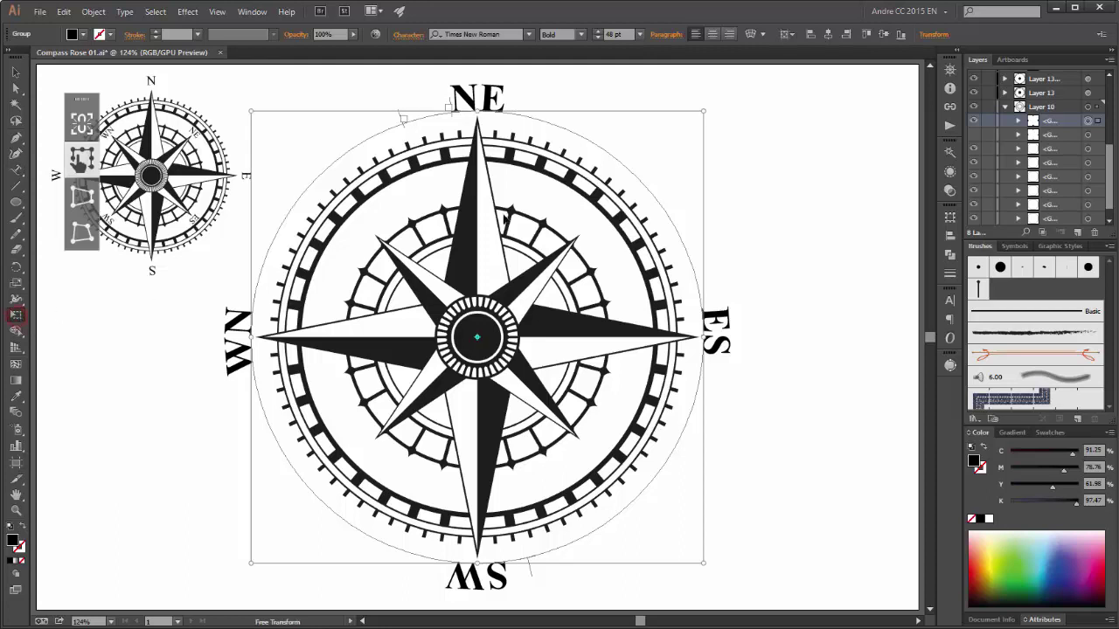
drag(705, 110, 709, 327)
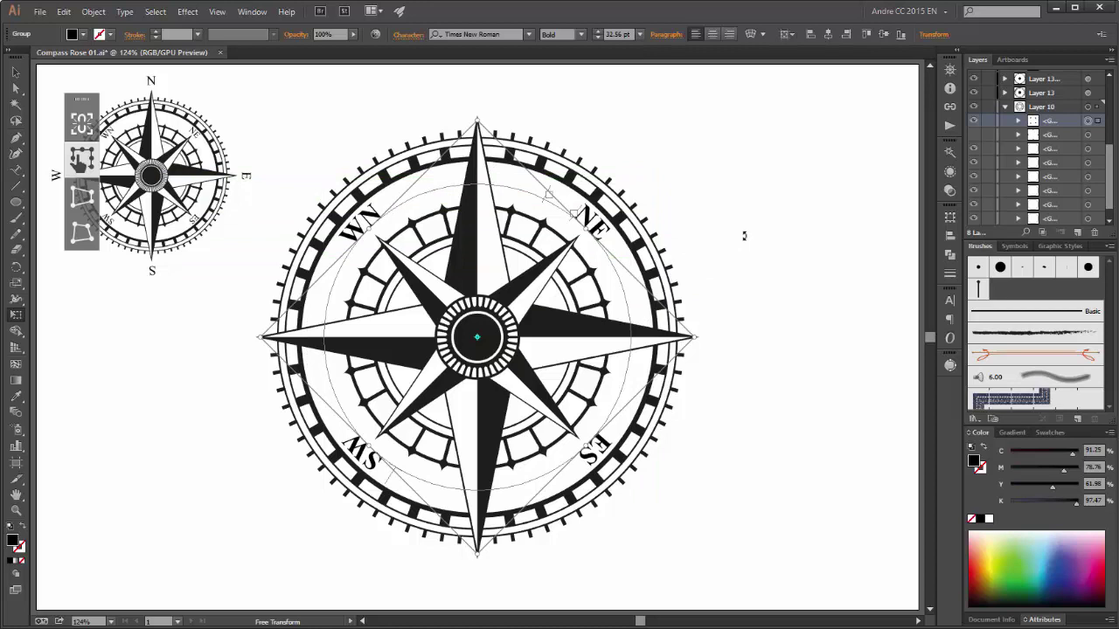
- Show the hidden N, E, S, W lettering group in Layer 10 and clear the selection
click(975, 135)
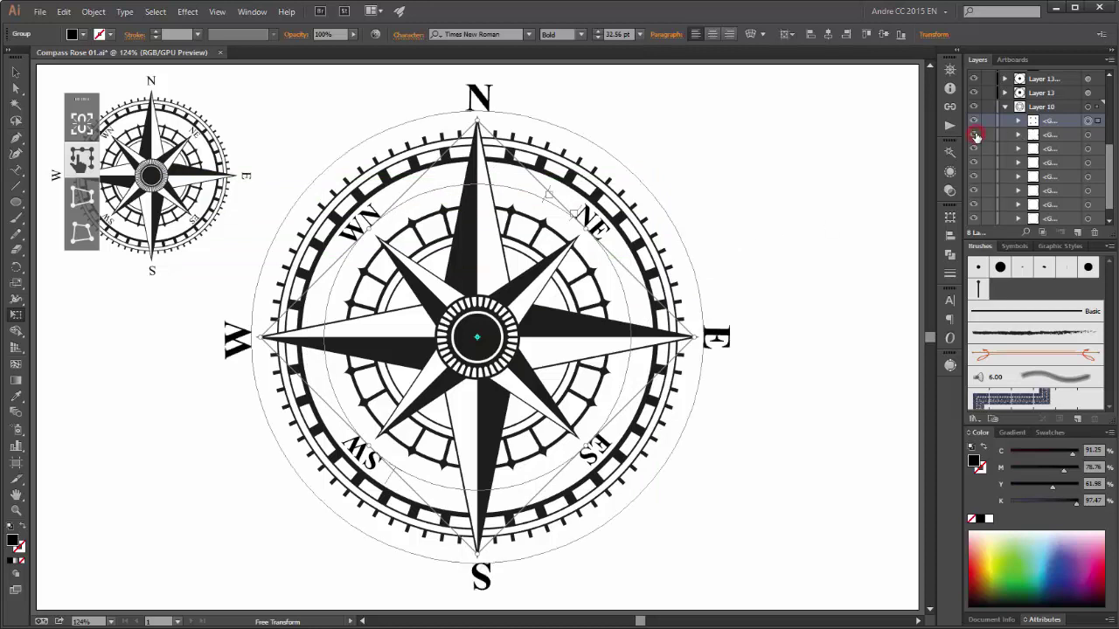
click(16, 70)
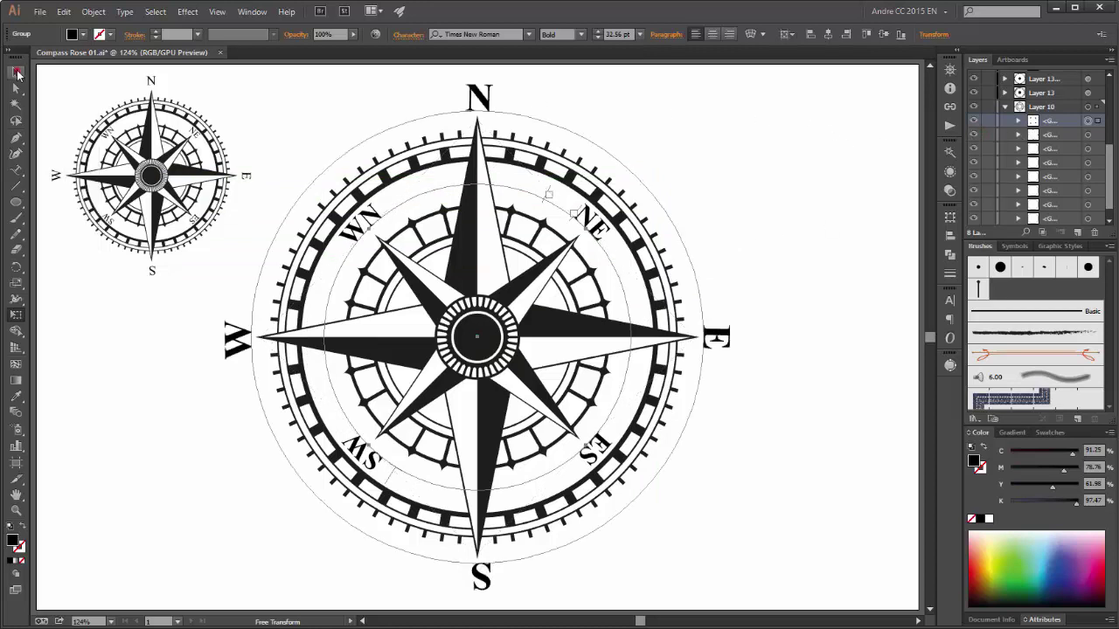
click(826, 164)
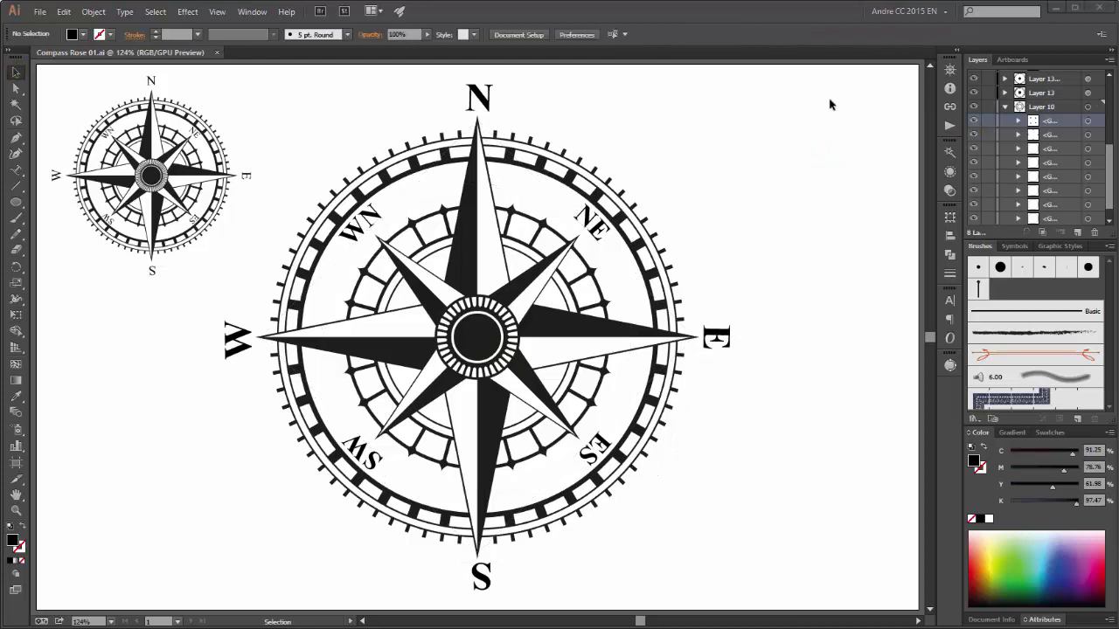